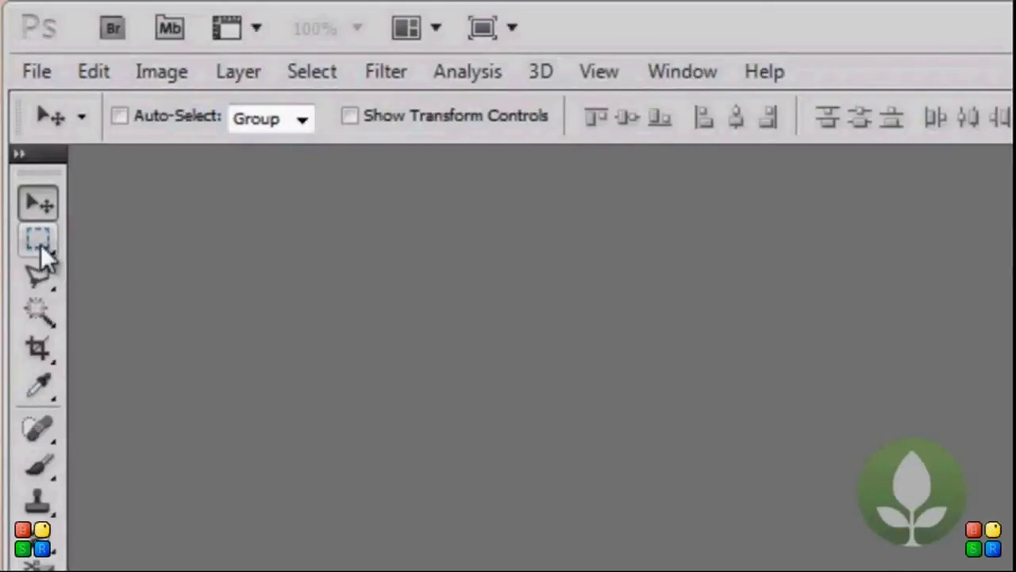
View the options of the Rectangular Marquee tool and the Polygonal Lasso tool.
click(39, 240)
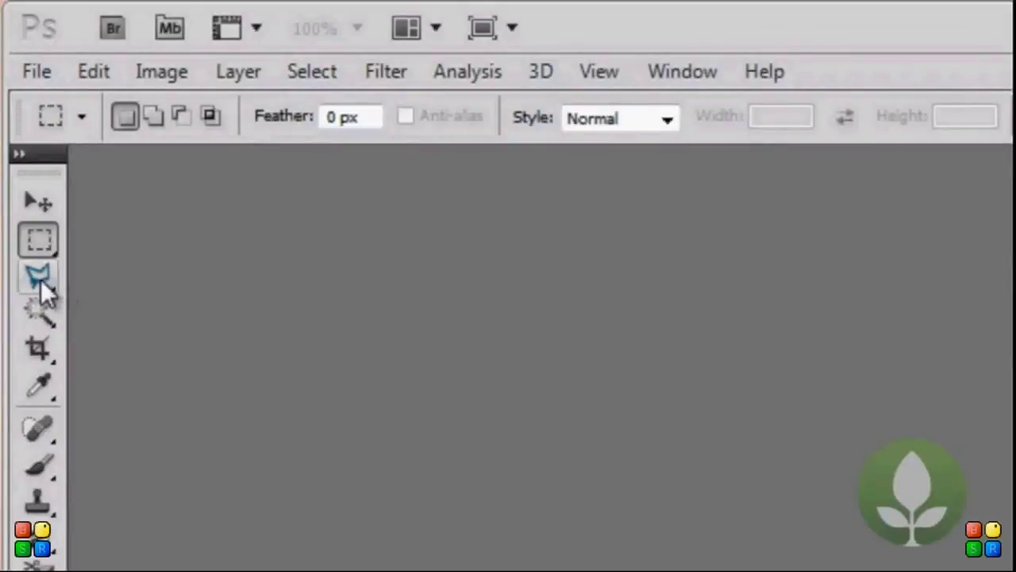
click(41, 282)
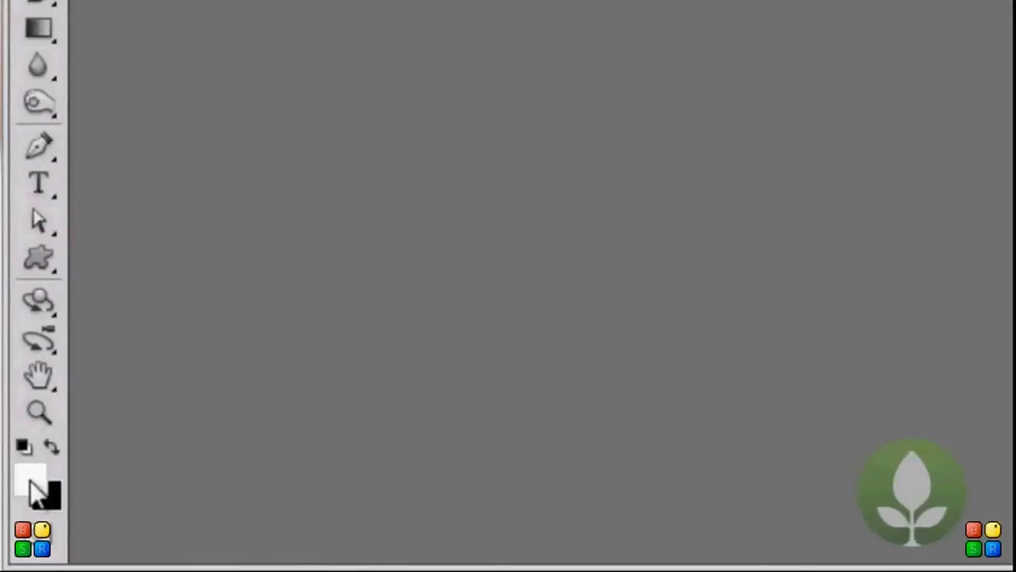
Set the foreground color to a fully saturated bright red.
click(29, 480)
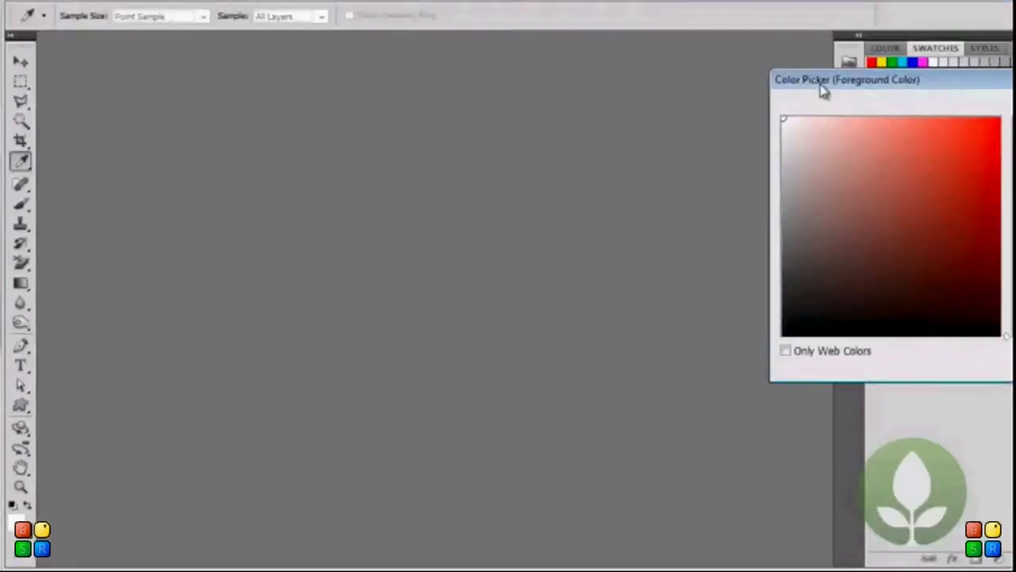
drag(821, 91, 386, 129)
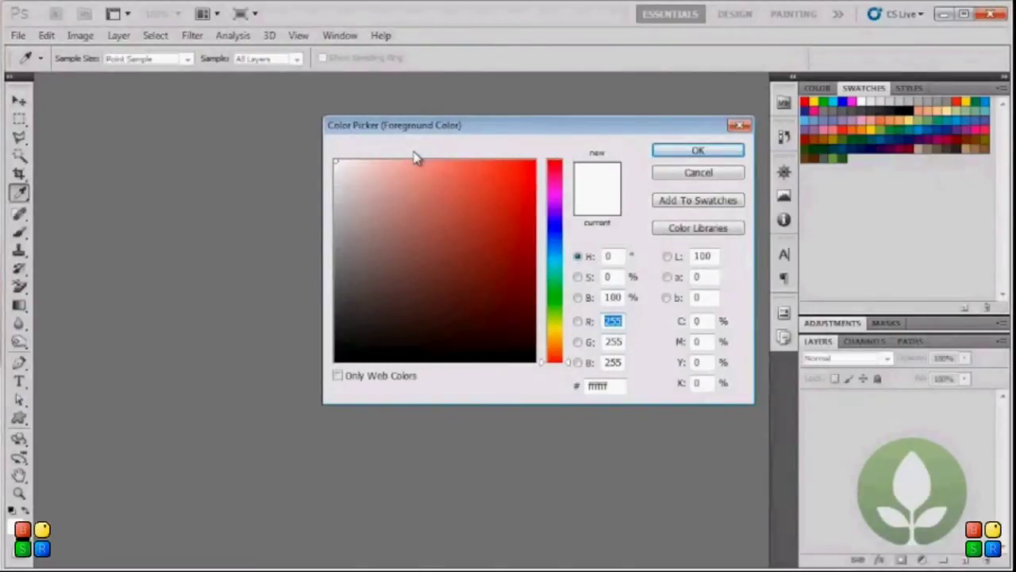
click(468, 247)
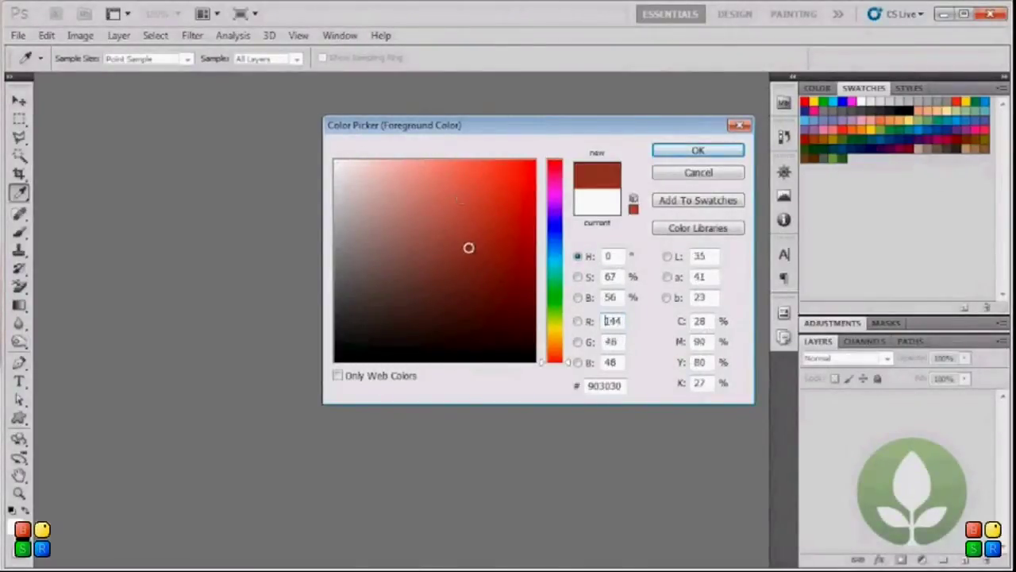
click(405, 213)
click(368, 164)
click(535, 163)
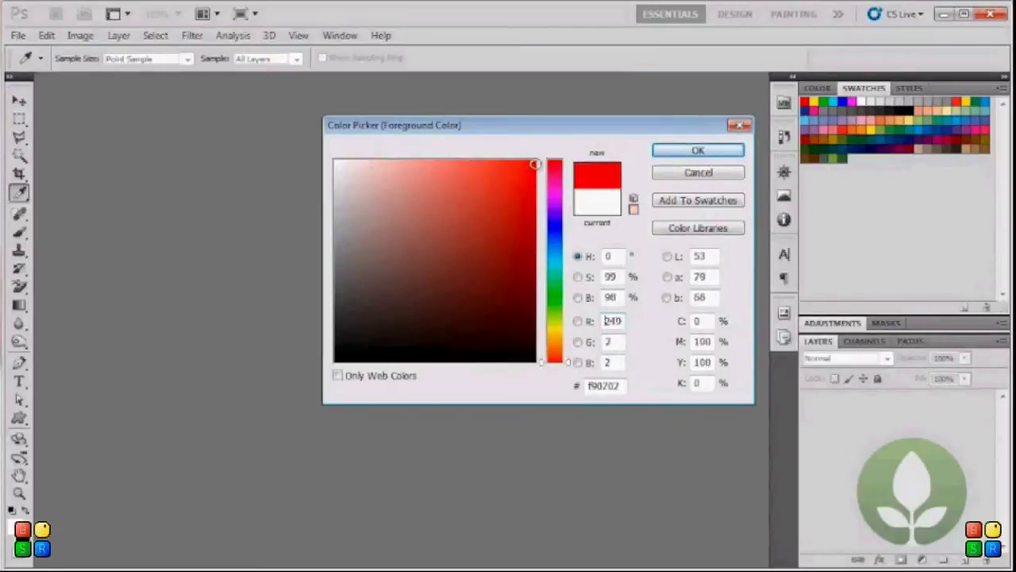
click(536, 159)
click(680, 152)
Go through the Lasso, Move, Marquee, Magic Wand, Crop, Eyedropper, Spot Healing Brush and Type tools to examine their options.
key(l)
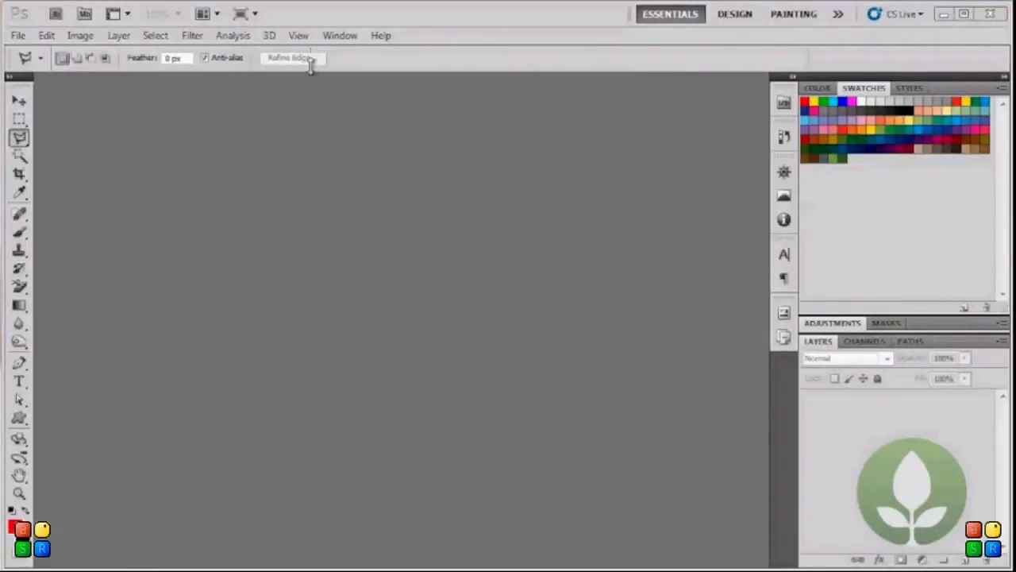
click(19, 103)
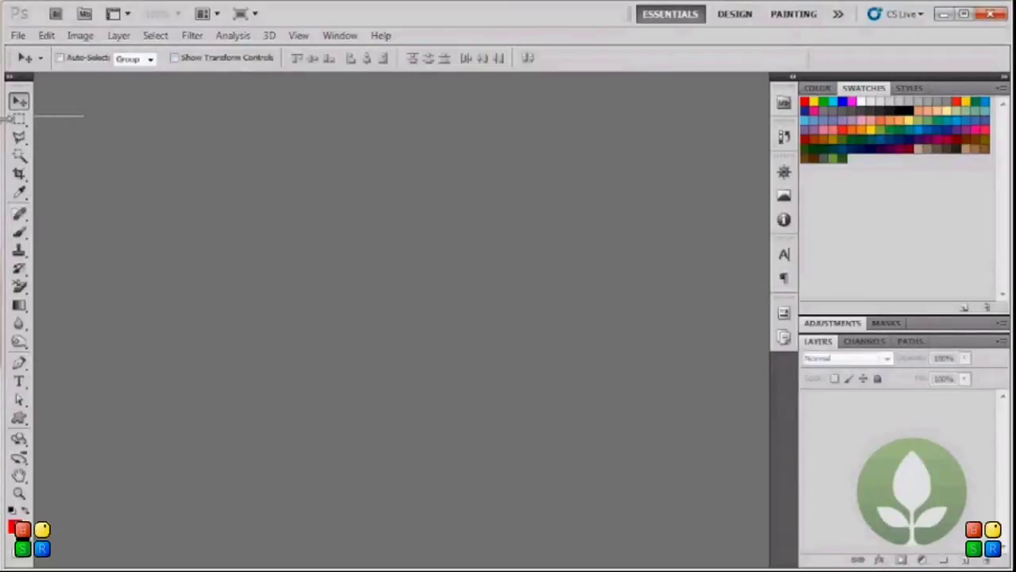
click(19, 119)
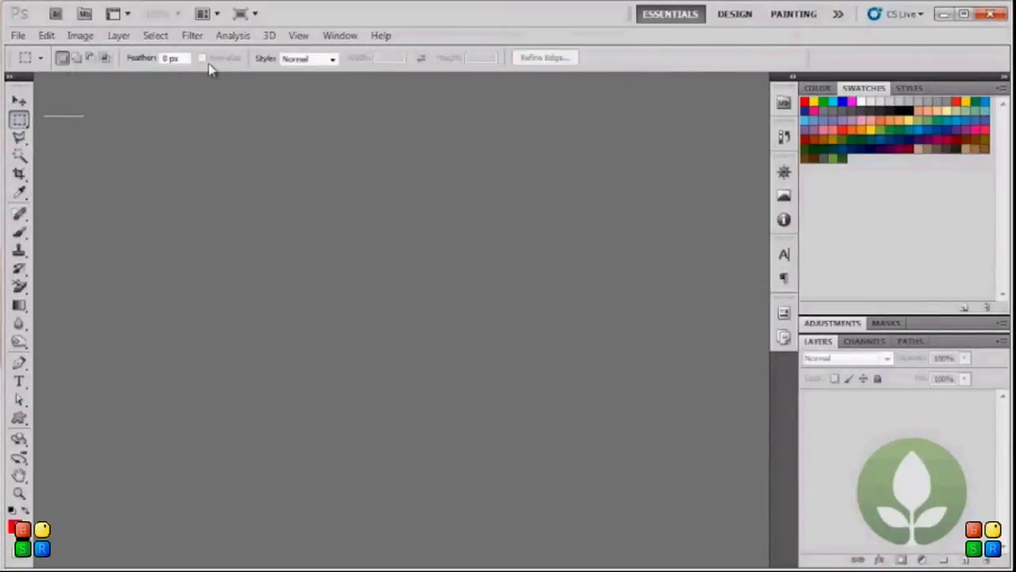
click(22, 138)
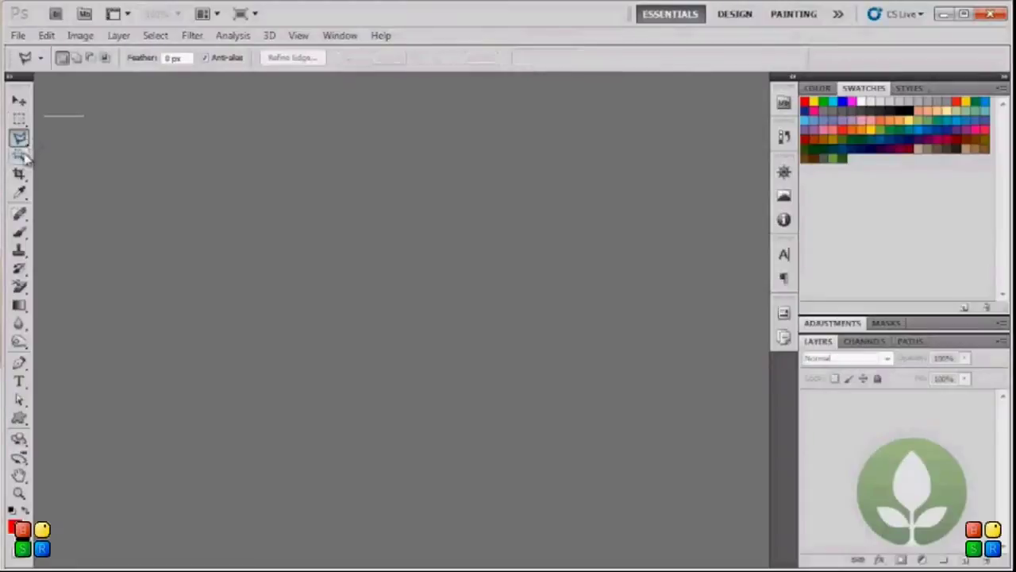
click(19, 155)
click(20, 175)
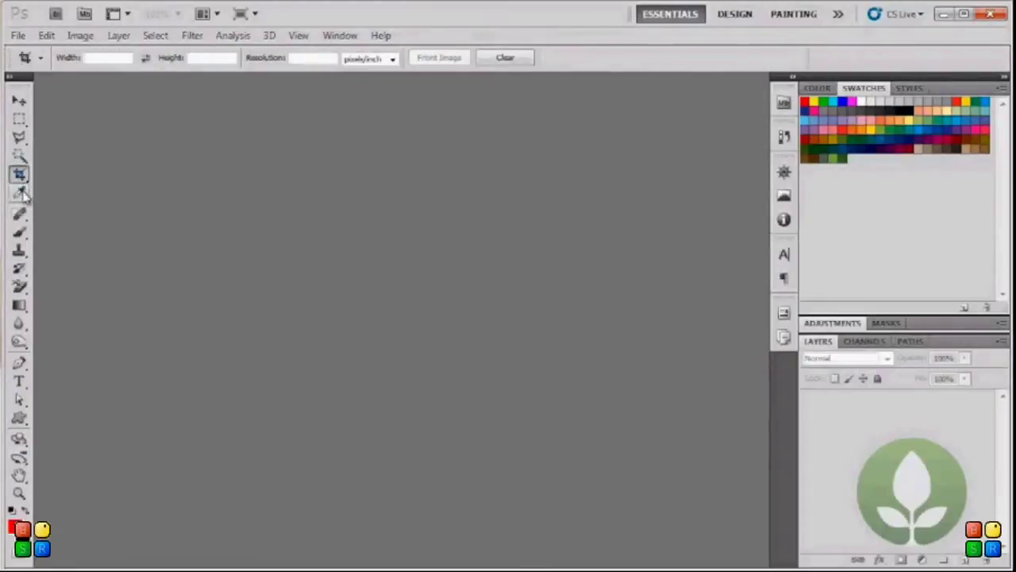
click(20, 193)
click(20, 213)
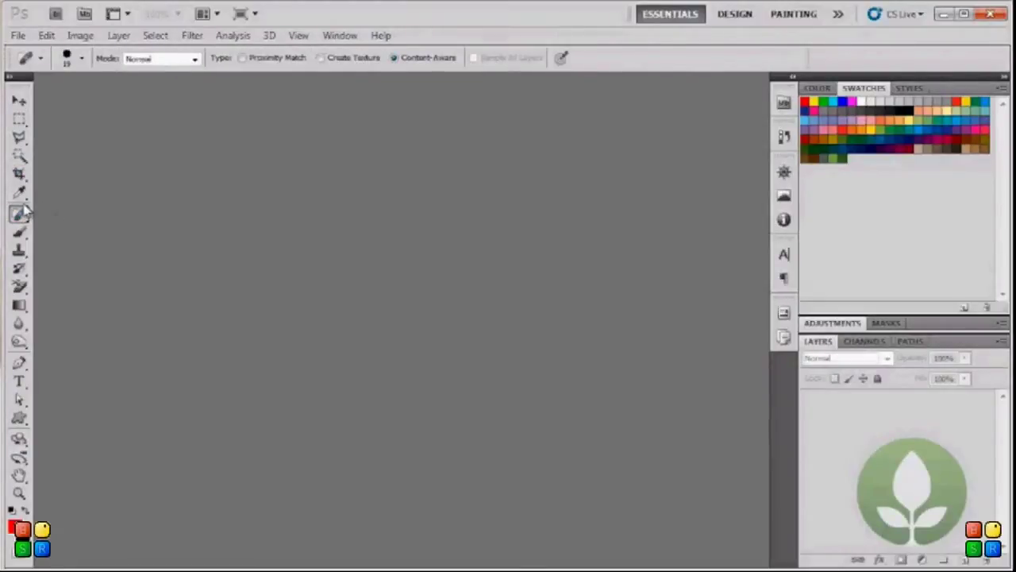
click(21, 382)
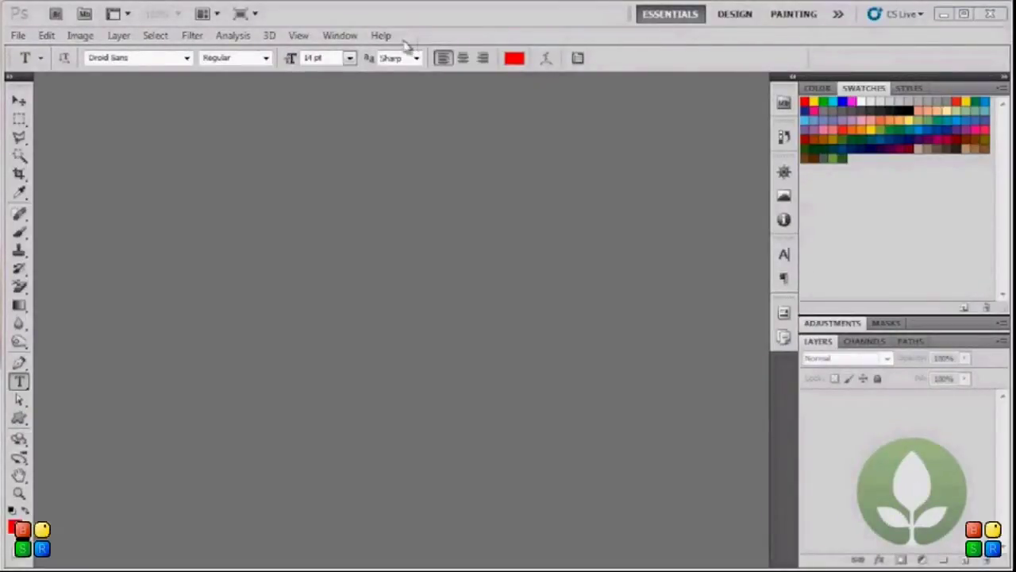
Create a new document with the Web preset at 1024 x 768 pixels.
click(18, 37)
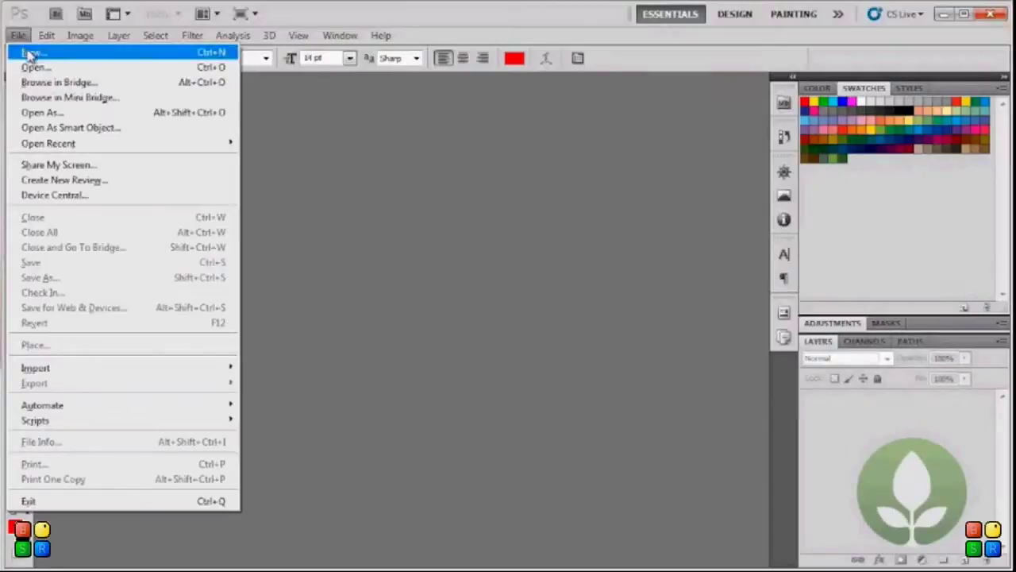
click(30, 53)
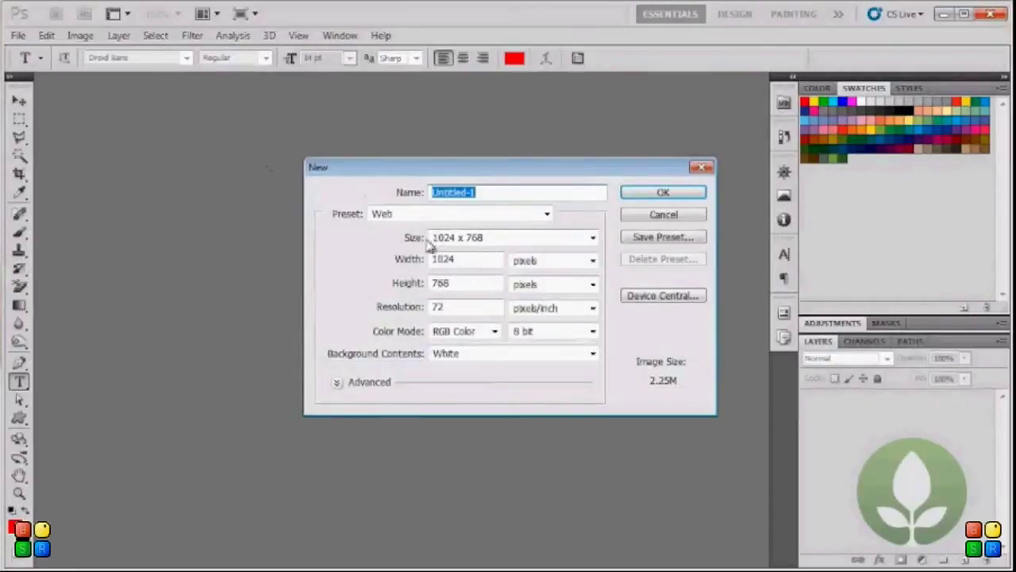
click(421, 216)
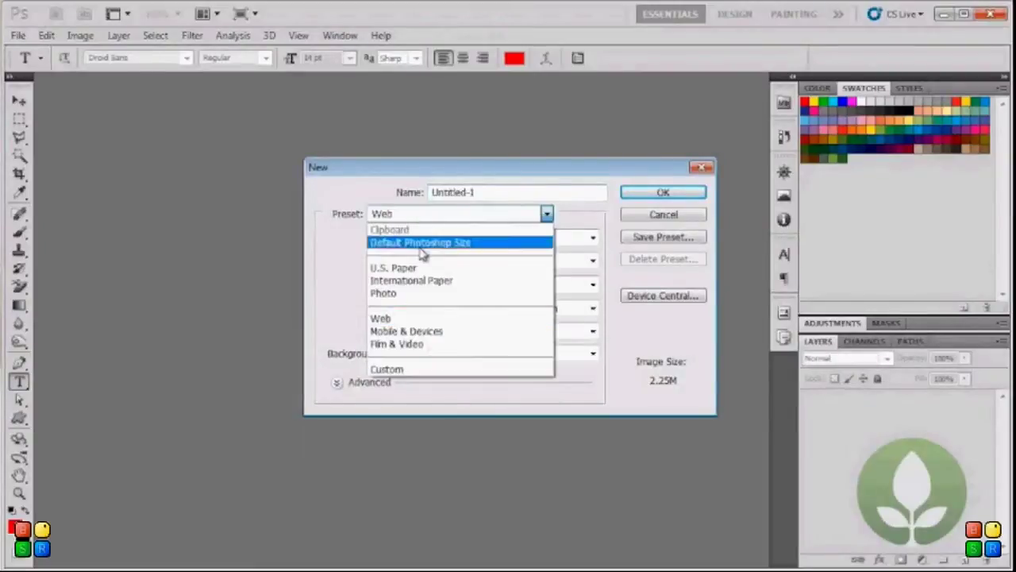
click(400, 320)
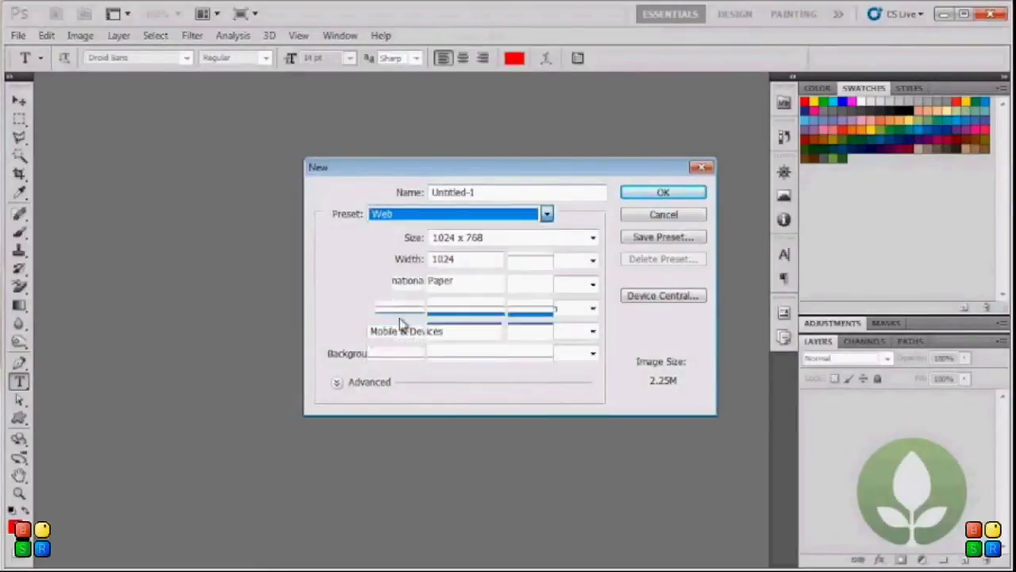
click(476, 238)
click(468, 278)
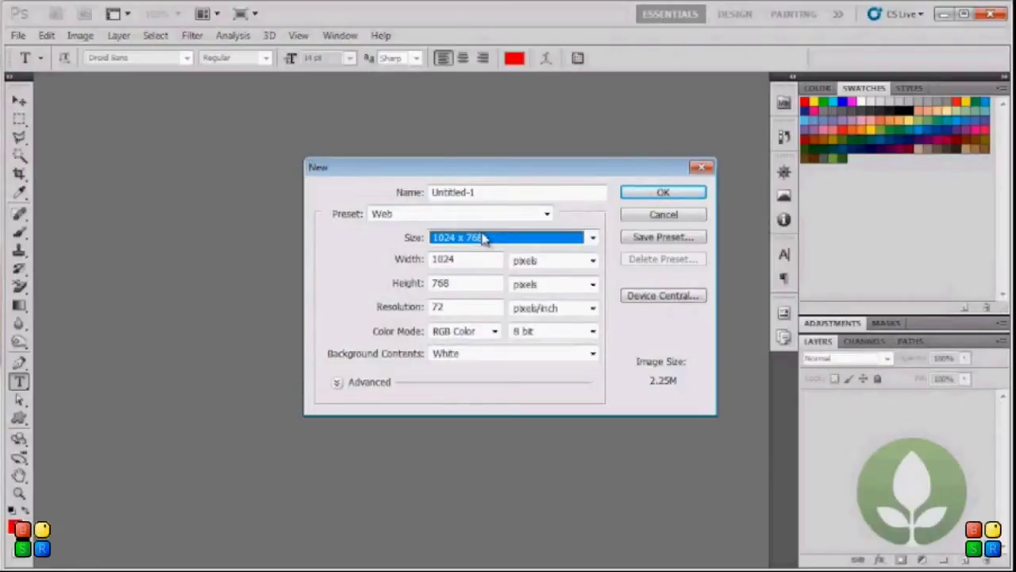
click(641, 197)
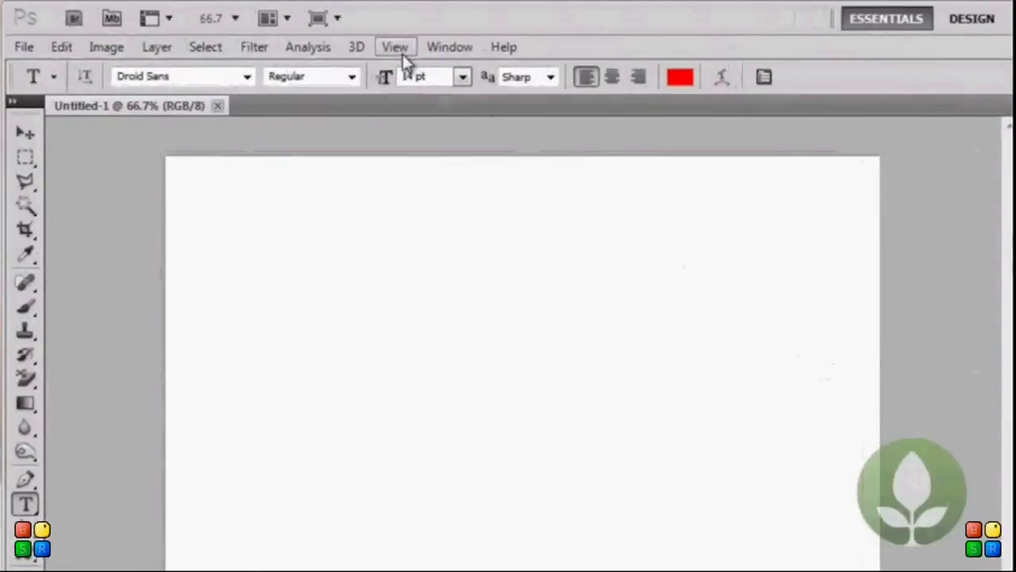
Show the grid over the blank canvas.
click(402, 53)
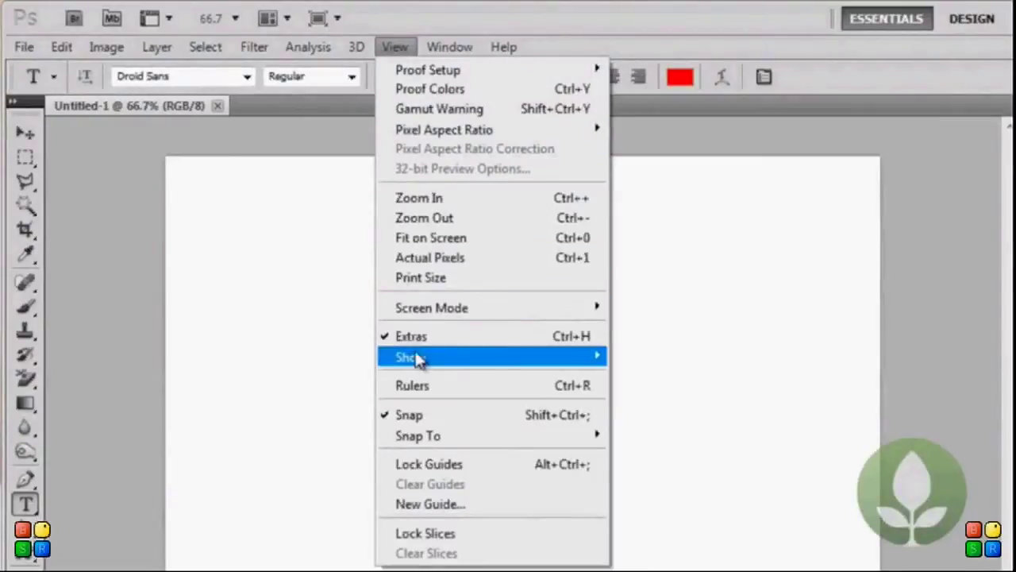
mouse_move(476, 358)
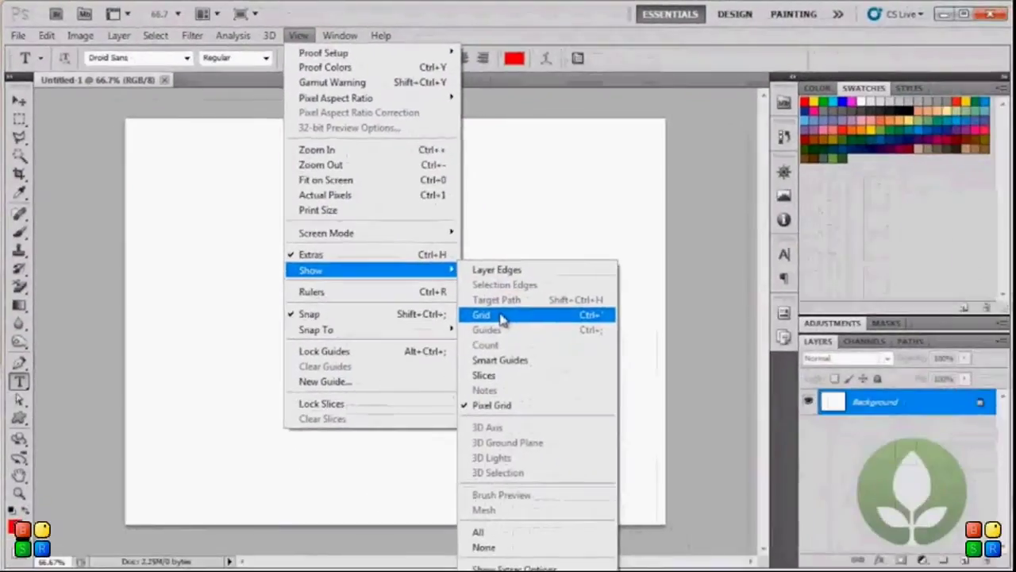
click(642, 416)
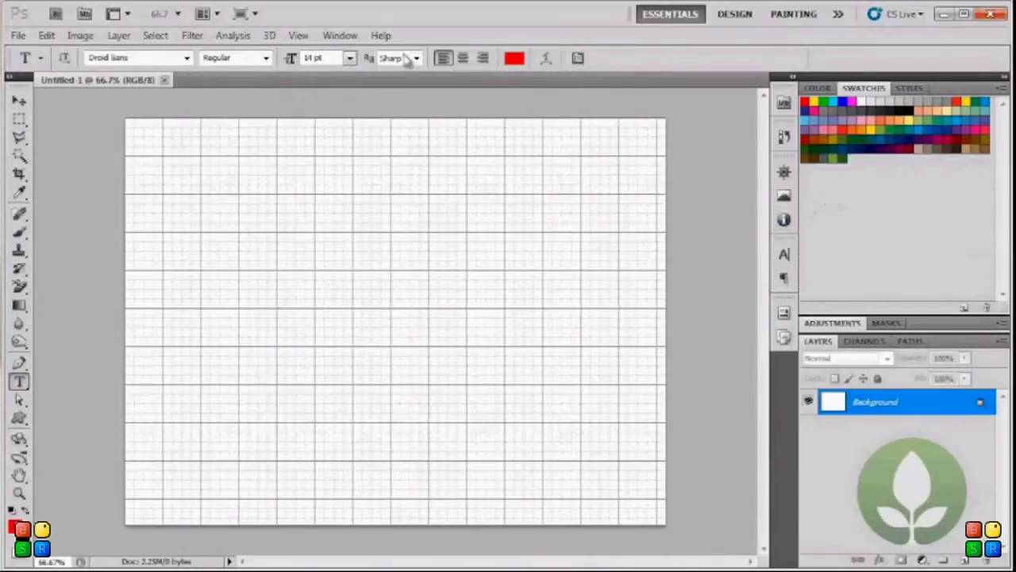
View the list of available workspaces without switching to another one.
click(347, 38)
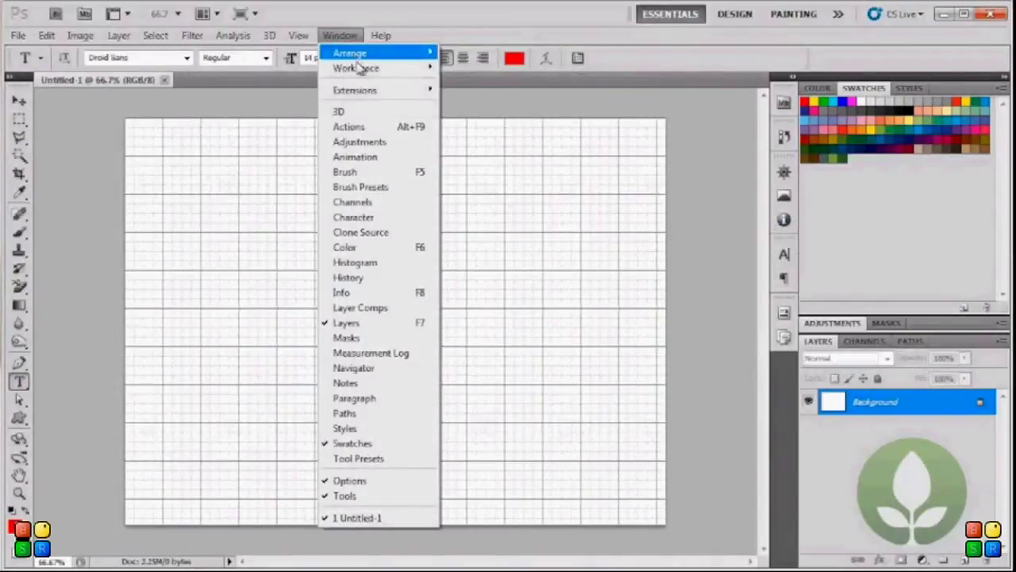
mouse_move(357, 69)
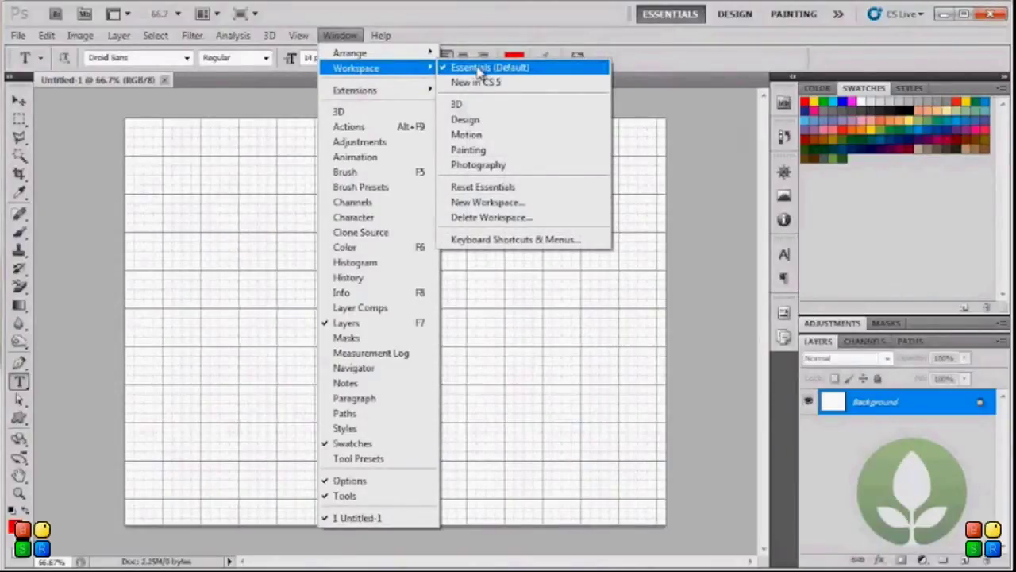
click(491, 23)
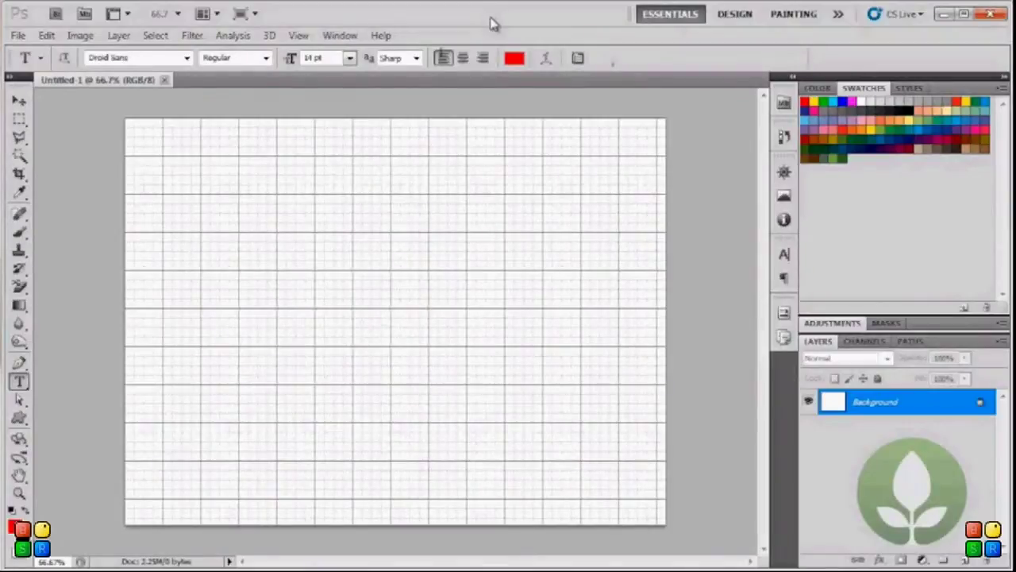
Collapse the Swatches panel group and open the Info panel.
double_click(865, 89)
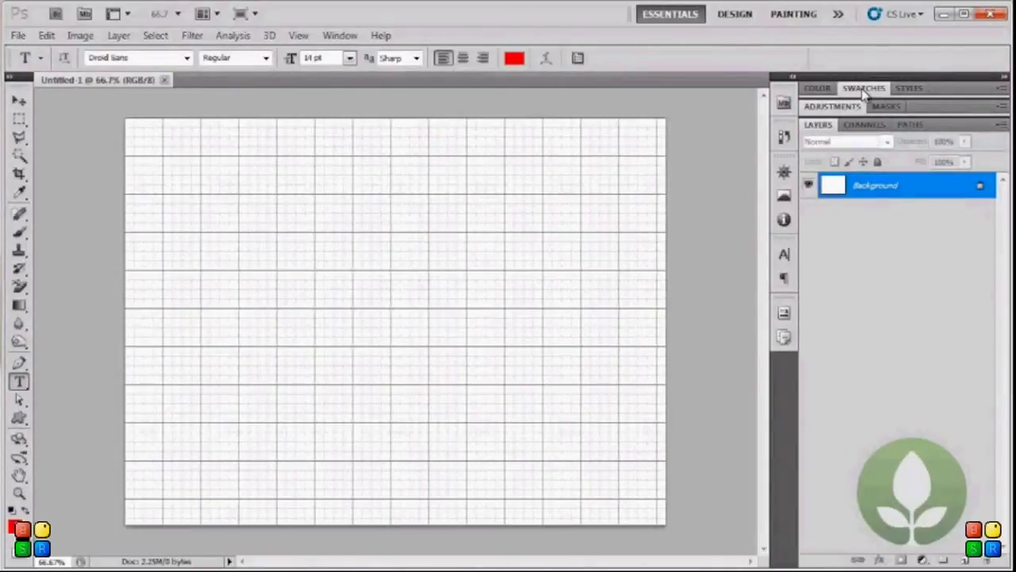
click(864, 91)
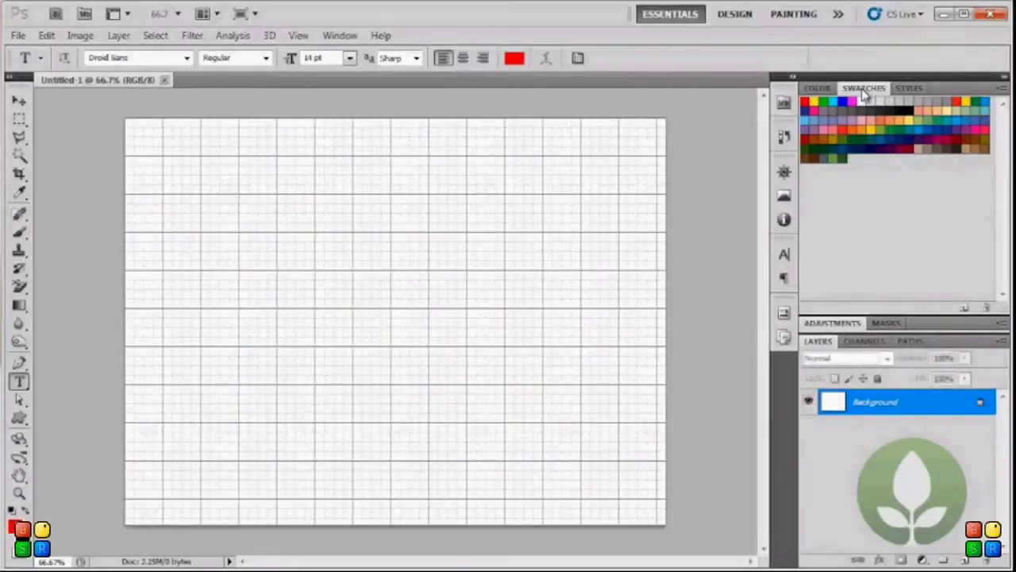
double_click(866, 88)
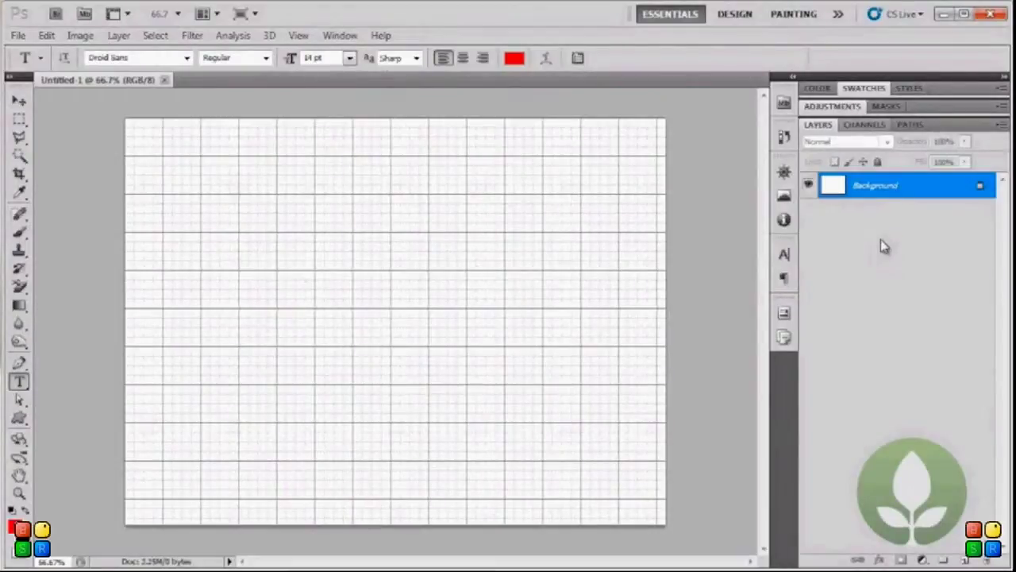
click(341, 43)
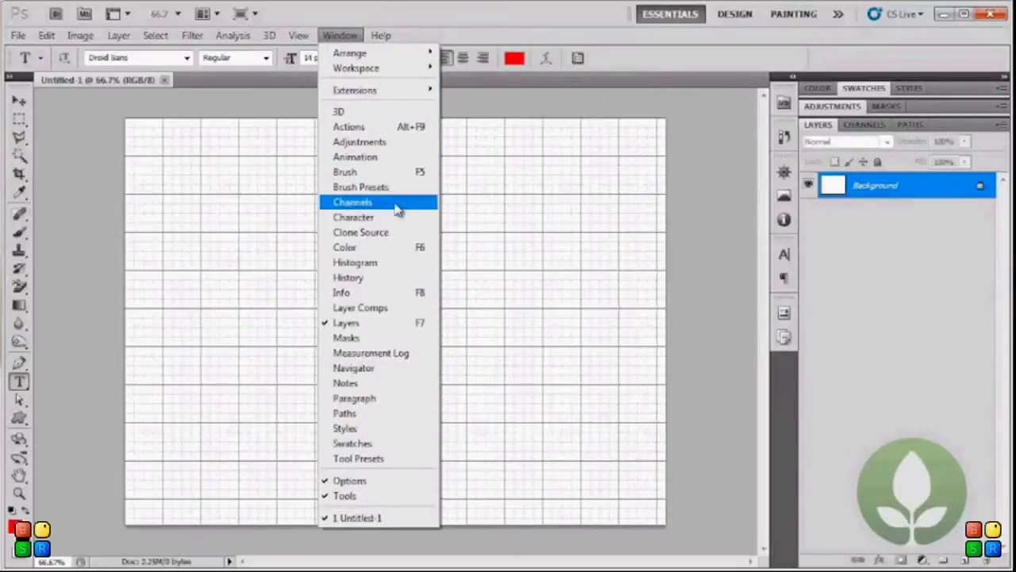
click(400, 292)
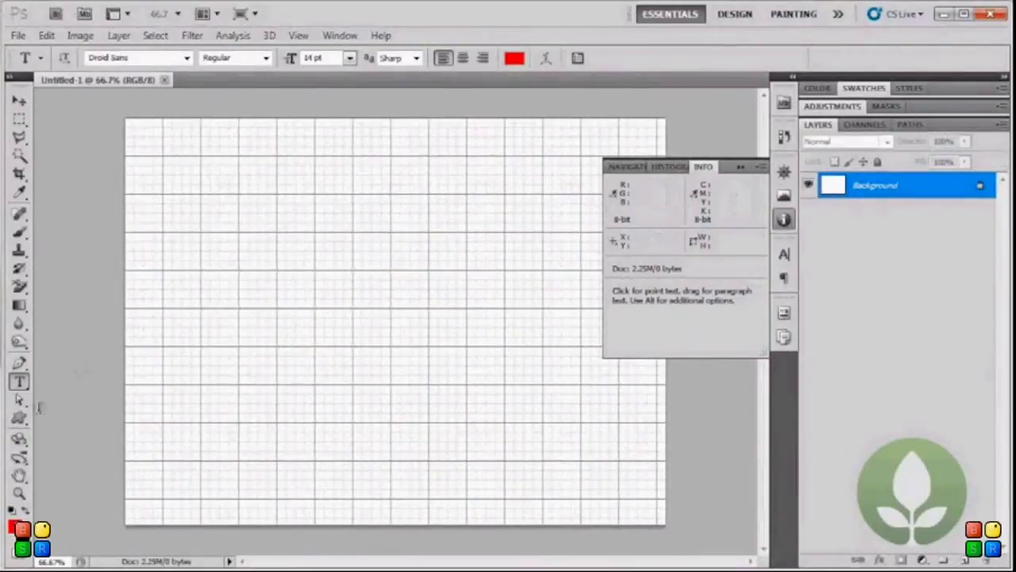
Draw a red rectangle about four grid squares wide and three high left of the canvas center with the Rectangle tool.
click(20, 419)
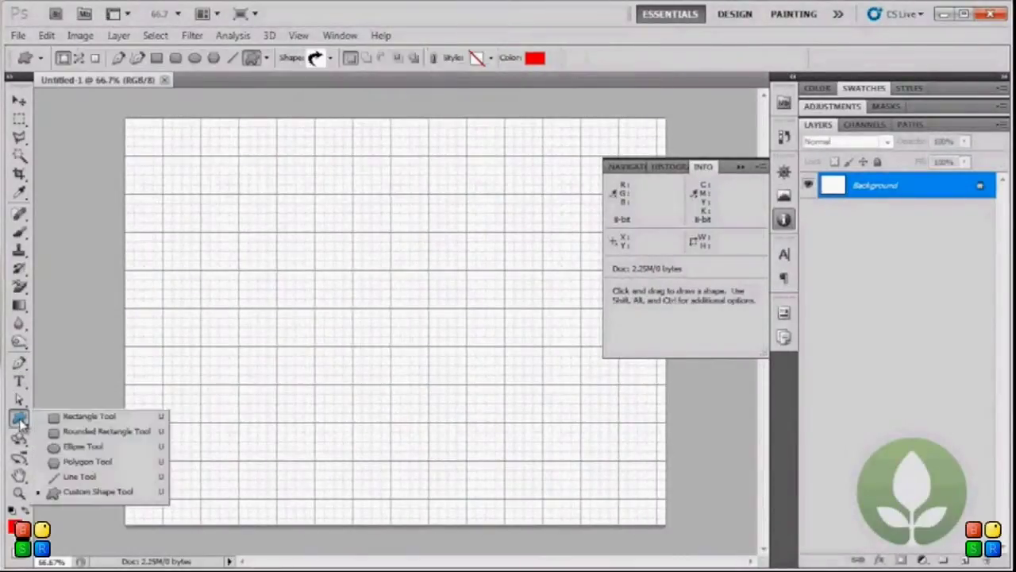
click(57, 419)
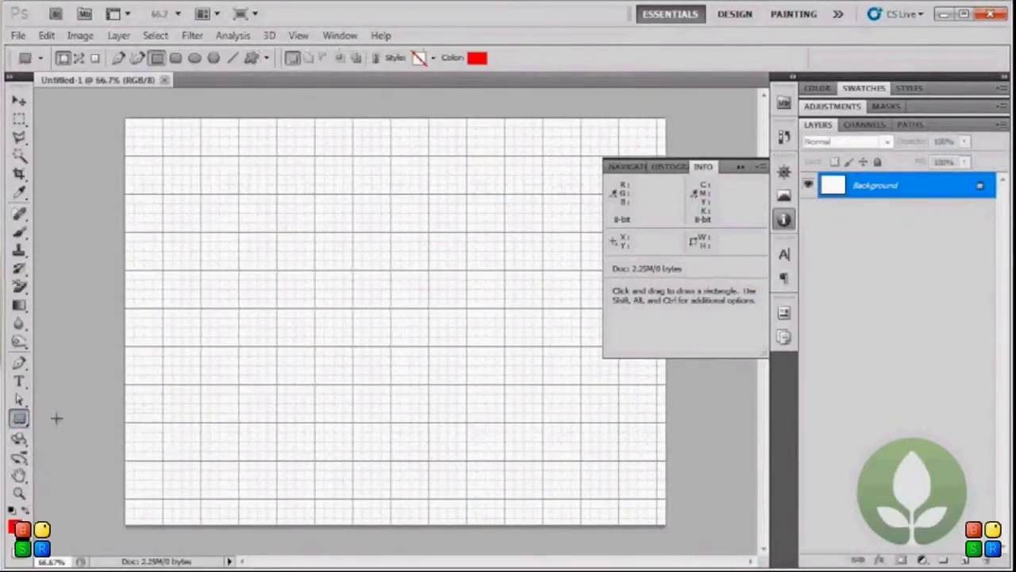
drag(247, 234, 396, 358)
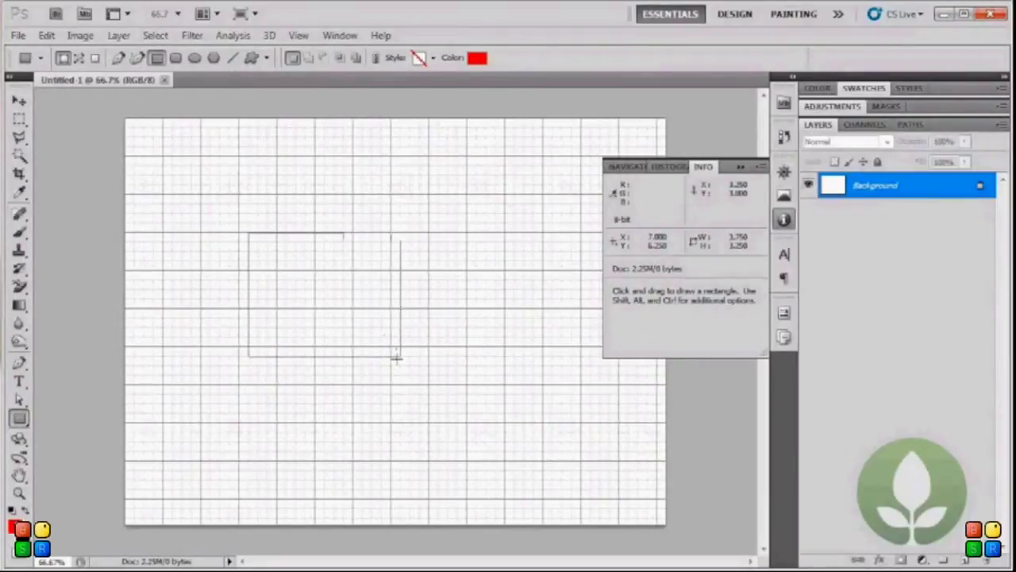
drag(396, 358, 397, 358)
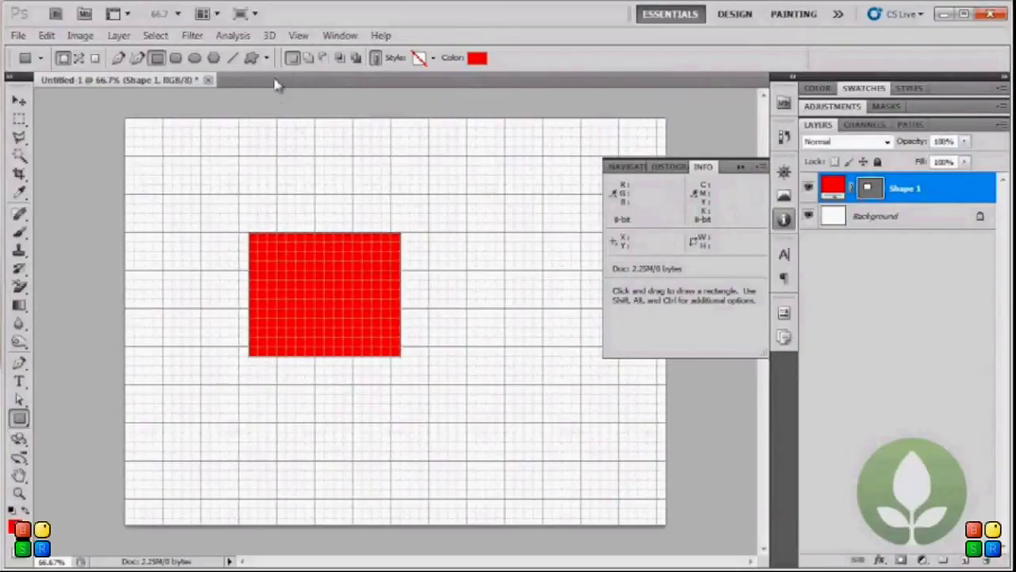
Show the rulers around the canvas and set their unit to pixels.
click(297, 36)
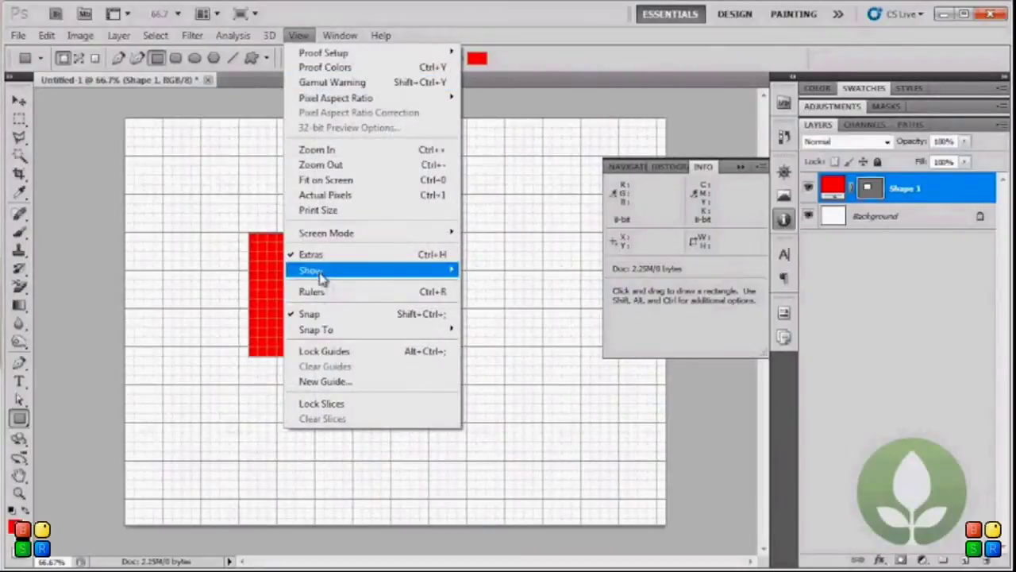
click(333, 294)
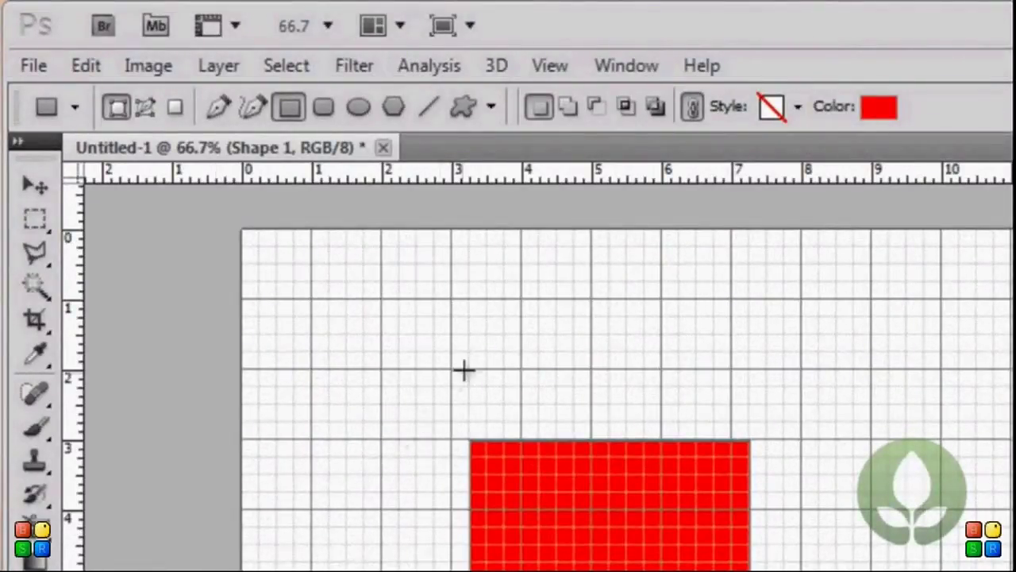
right_click(534, 188)
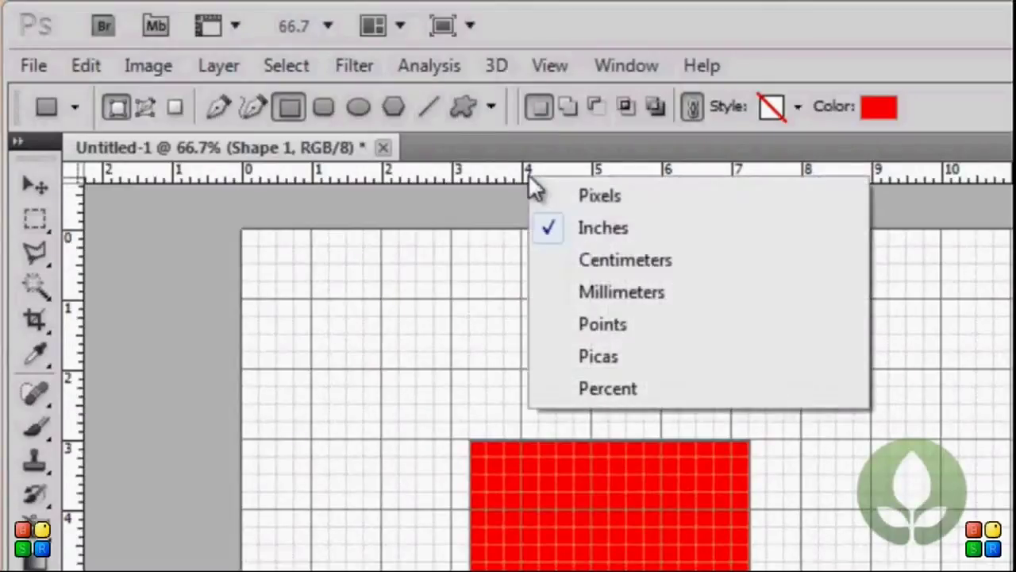
click(658, 196)
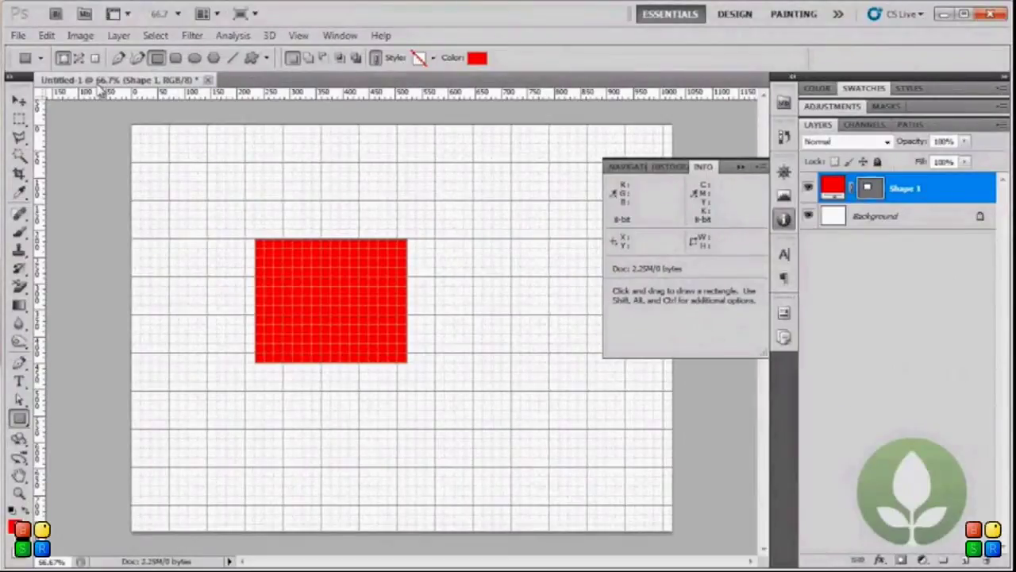
Create a second blank document, Untitled-2, from the Web preset at 1024 x 768 pixels with a white background.
click(18, 36)
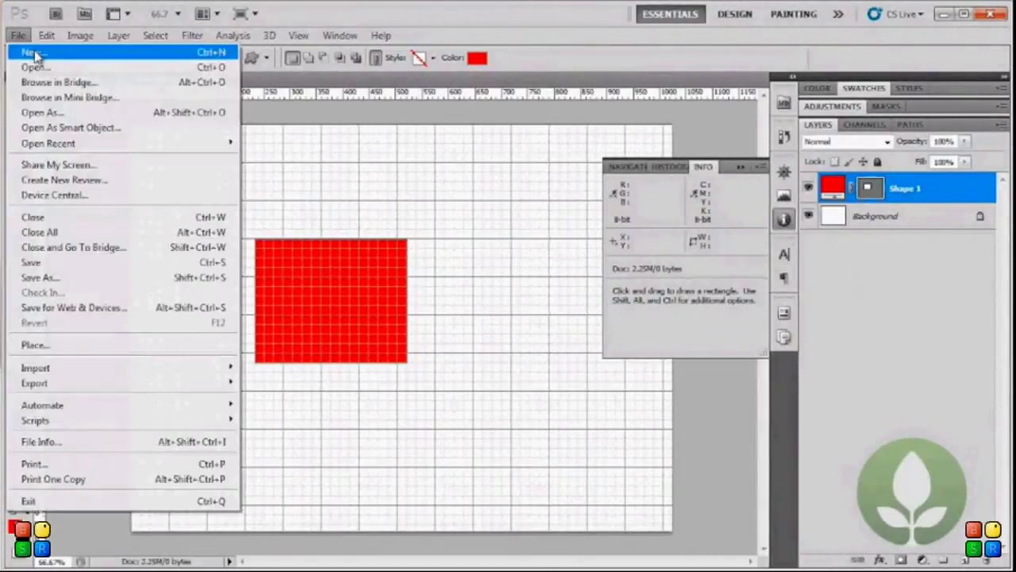
click(29, 50)
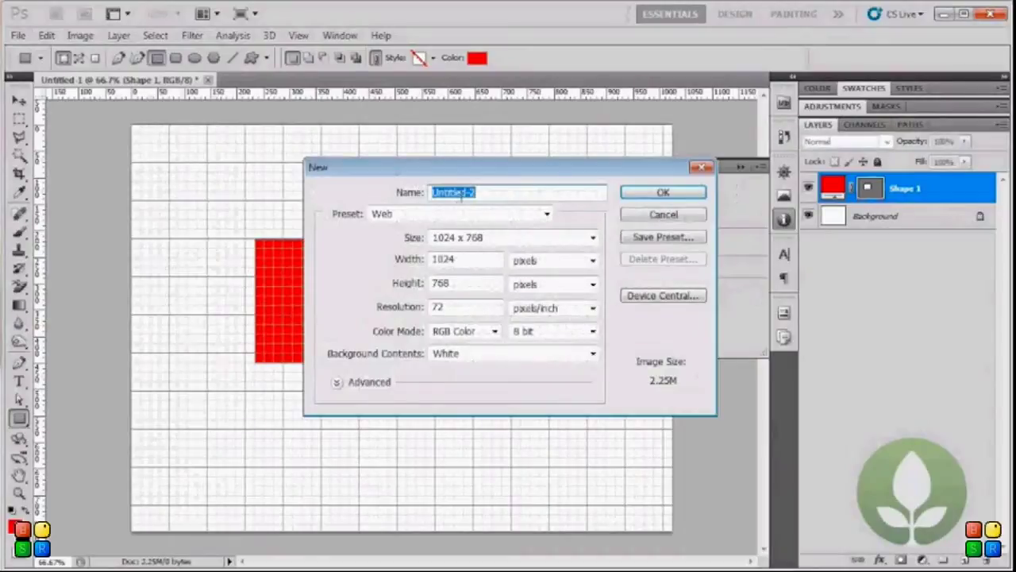
click(661, 195)
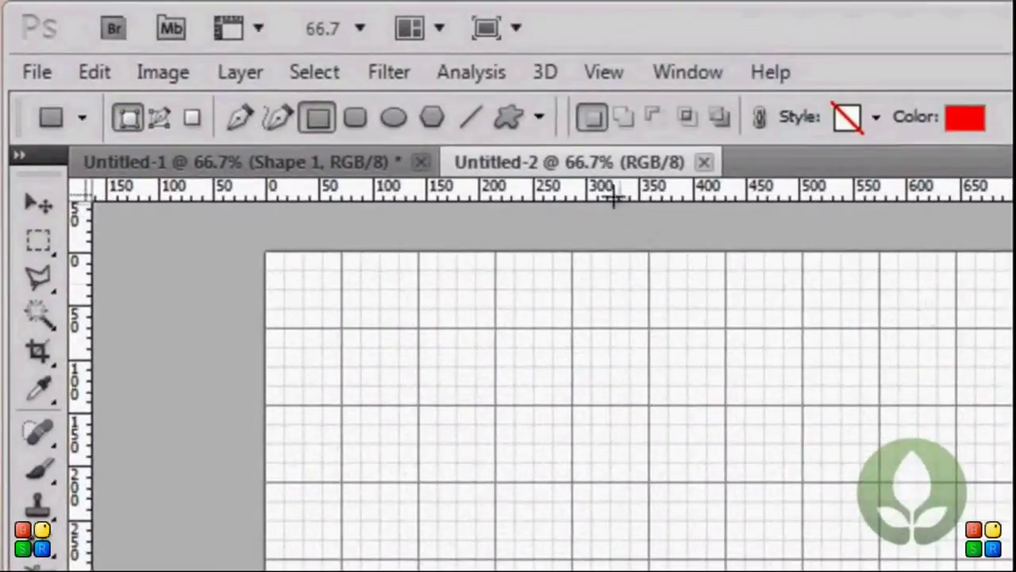
Switch back and forth between Untitled-1 and Untitled-2, and float the Untitled-2 window before docking it back.
click(247, 159)
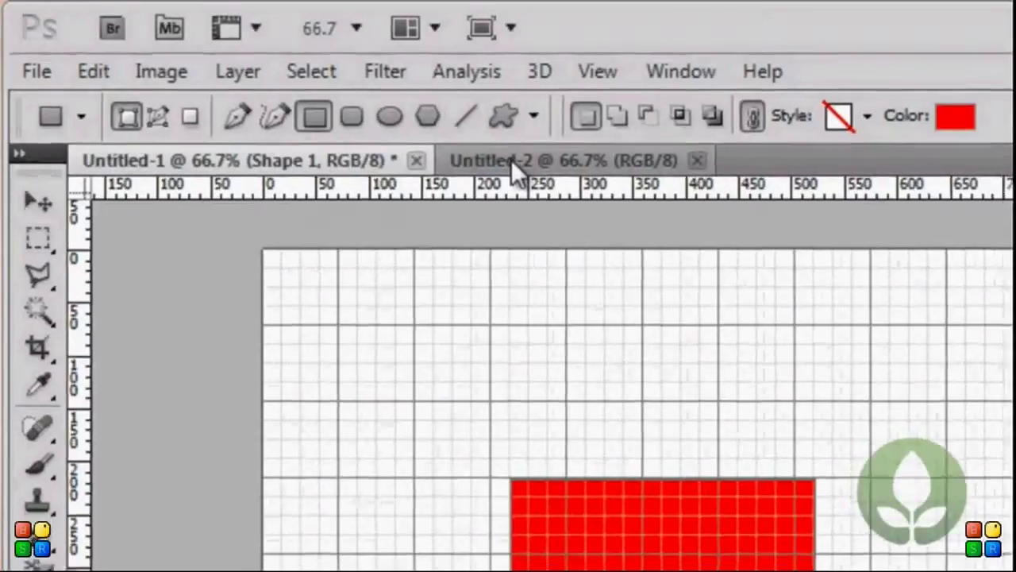
click(510, 159)
click(292, 164)
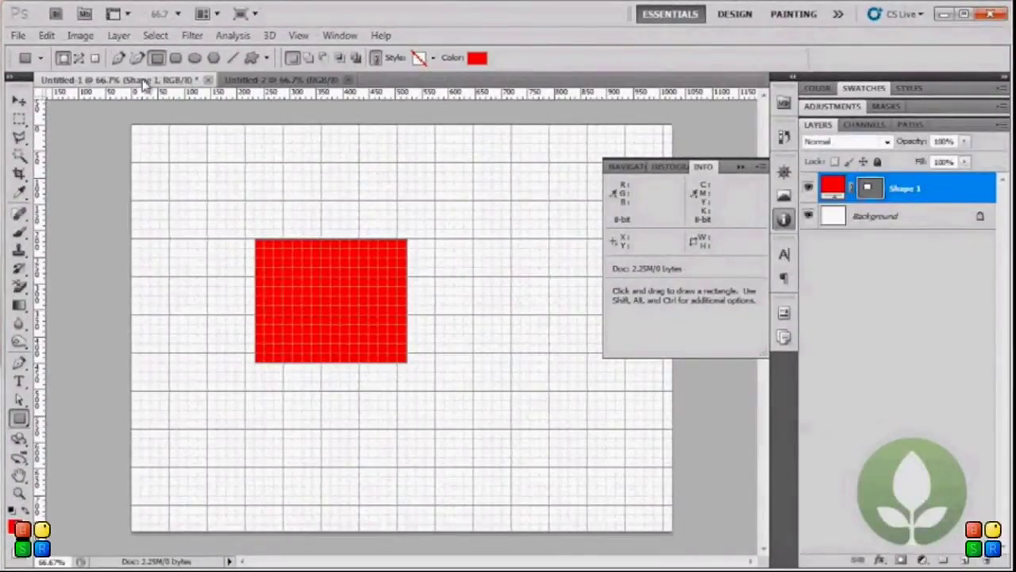
click(252, 81)
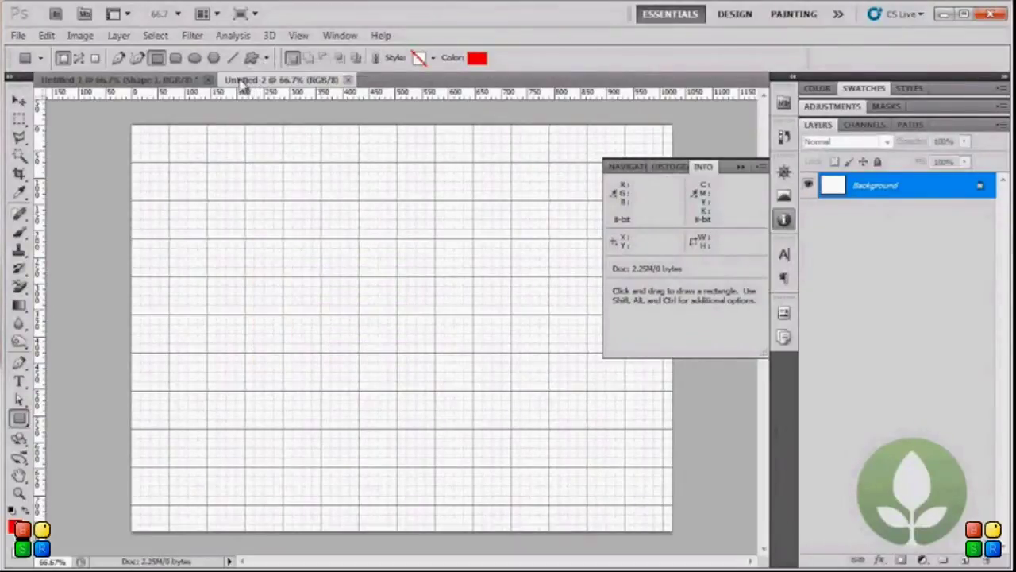
drag(244, 82, 446, 107)
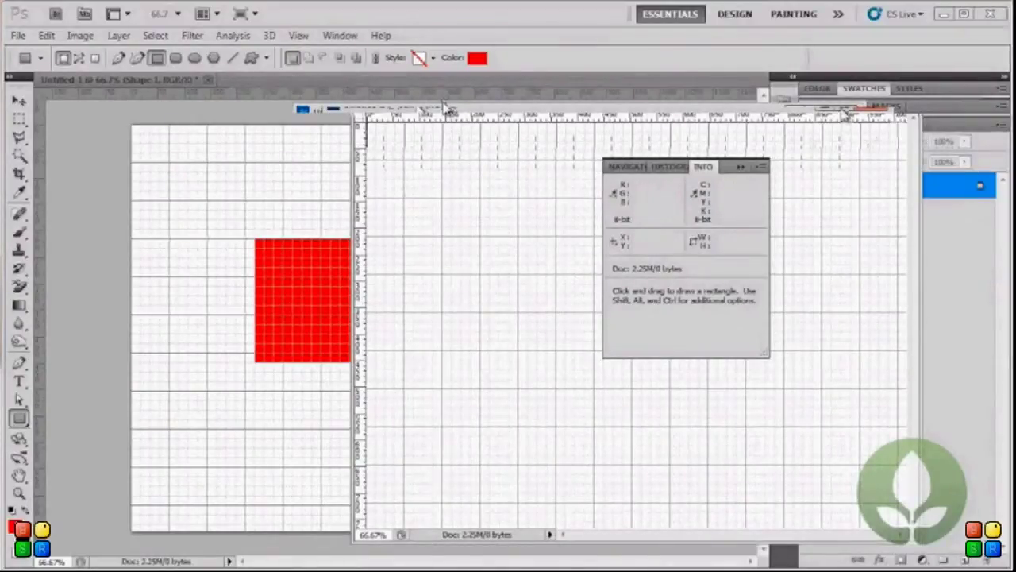
drag(798, 108, 478, 88)
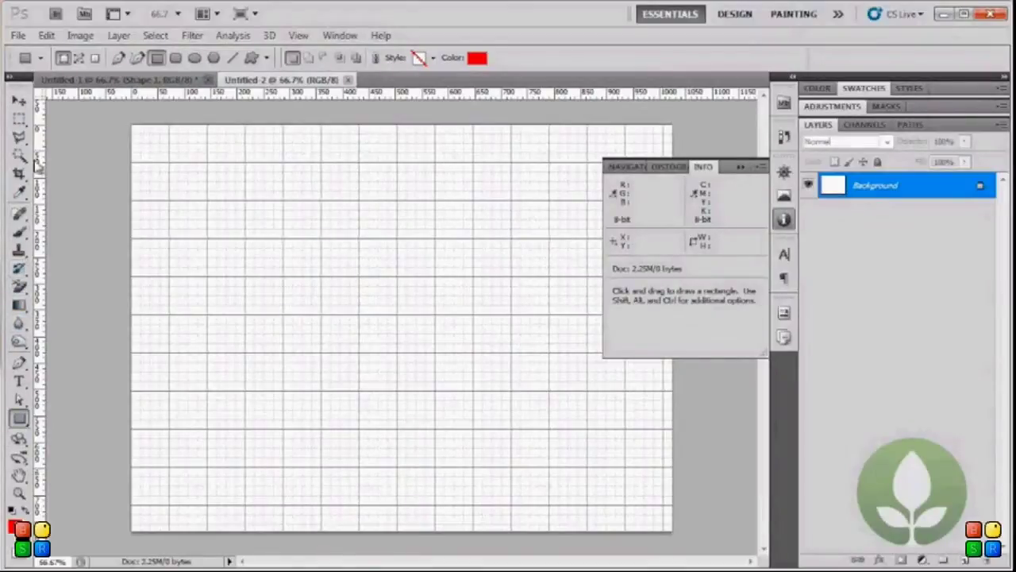
Activate the Magic Wand tool.
click(19, 137)
click(20, 157)
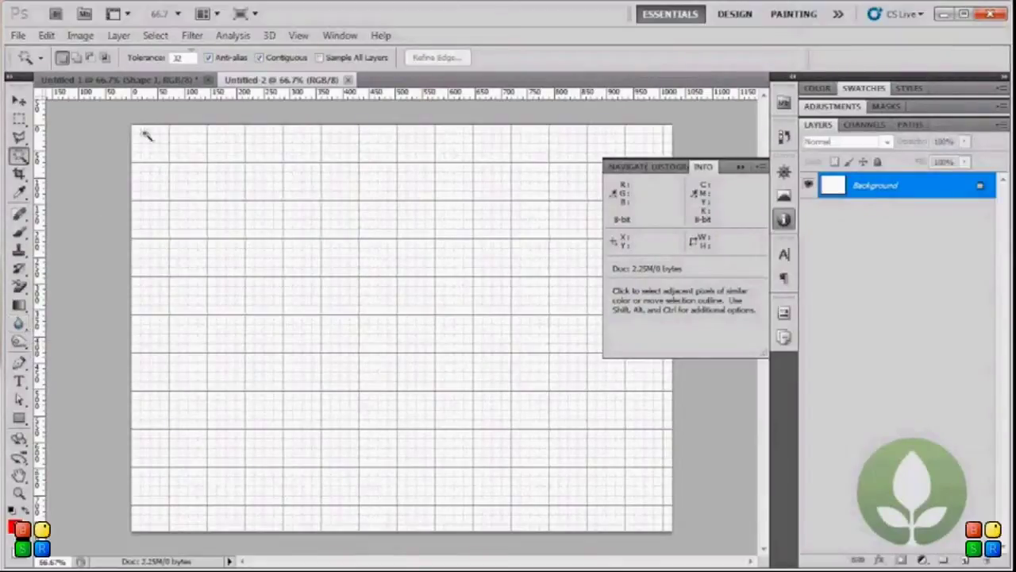
click(298, 36)
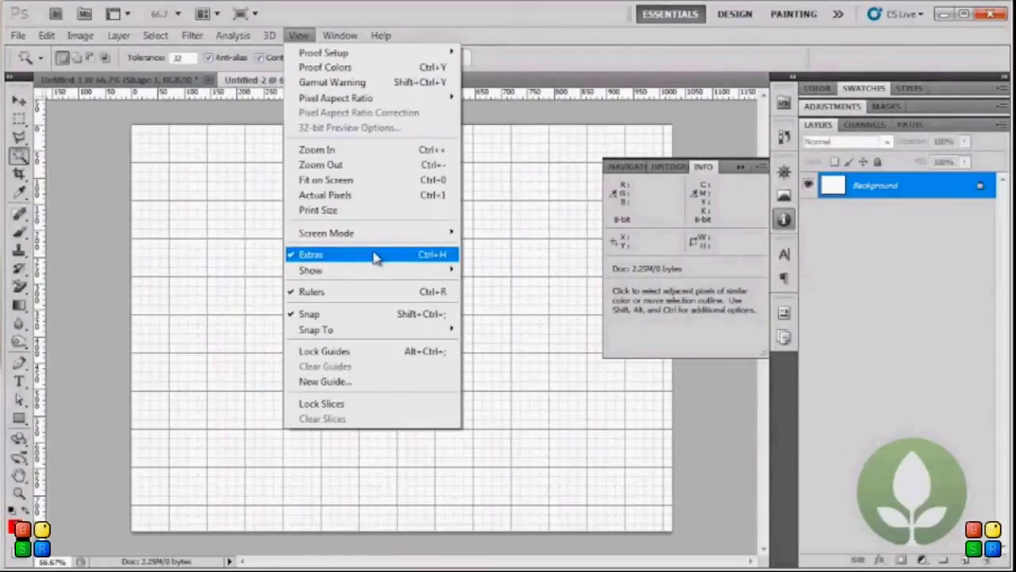
click(557, 69)
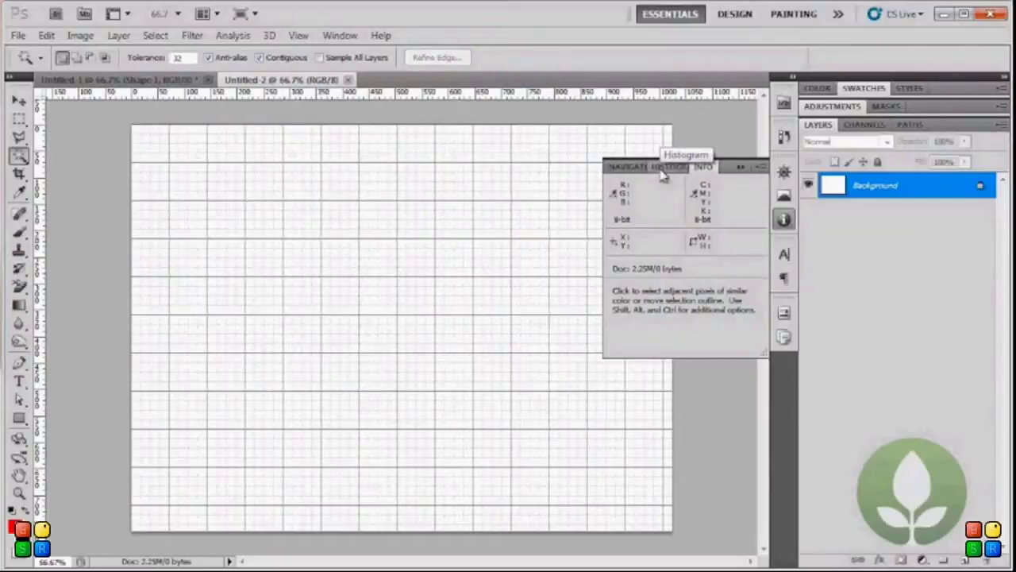
click(341, 36)
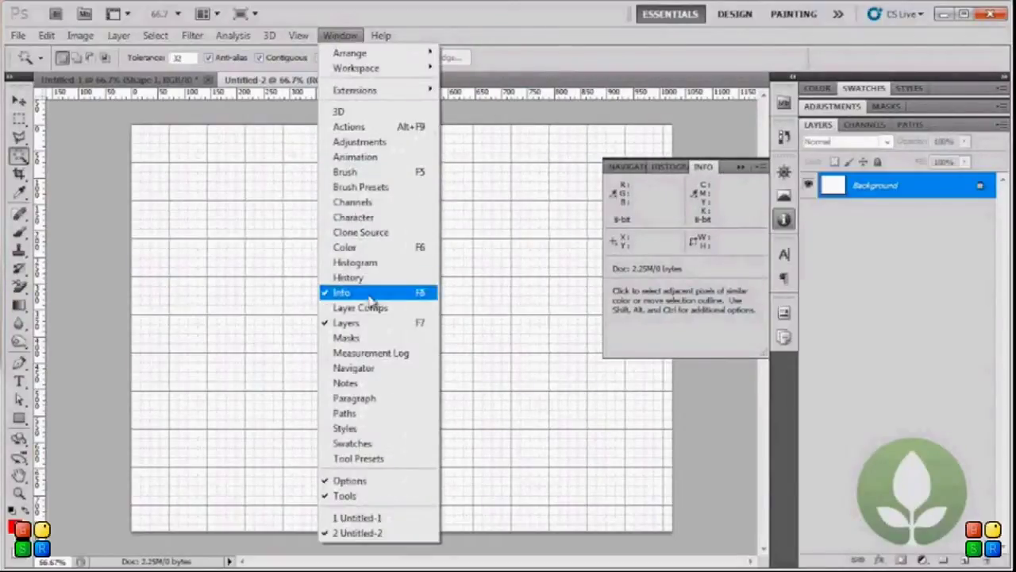
click(600, 67)
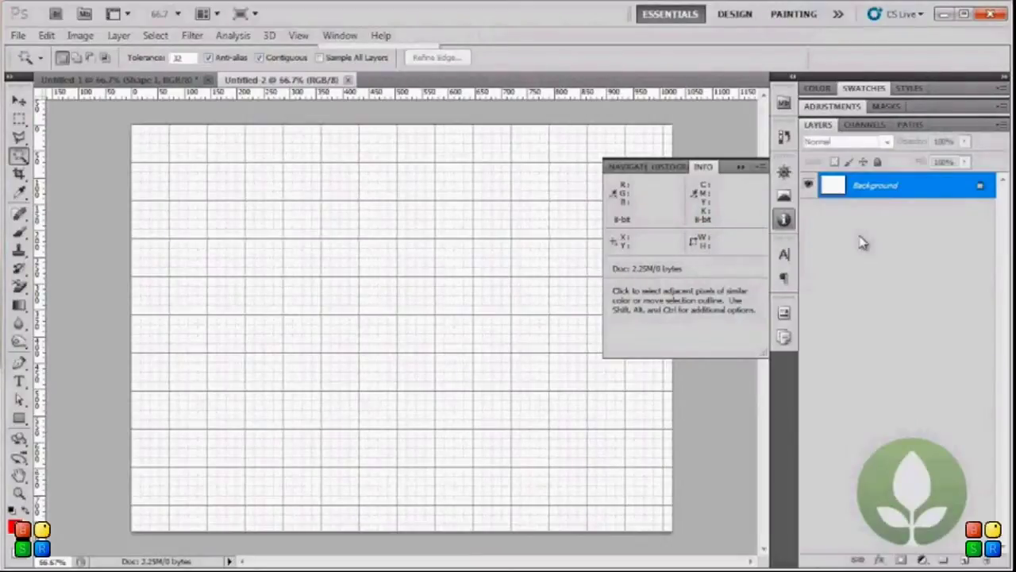
Close the Untitled-1 document containing the red rectangle without saving its changes.
click(147, 81)
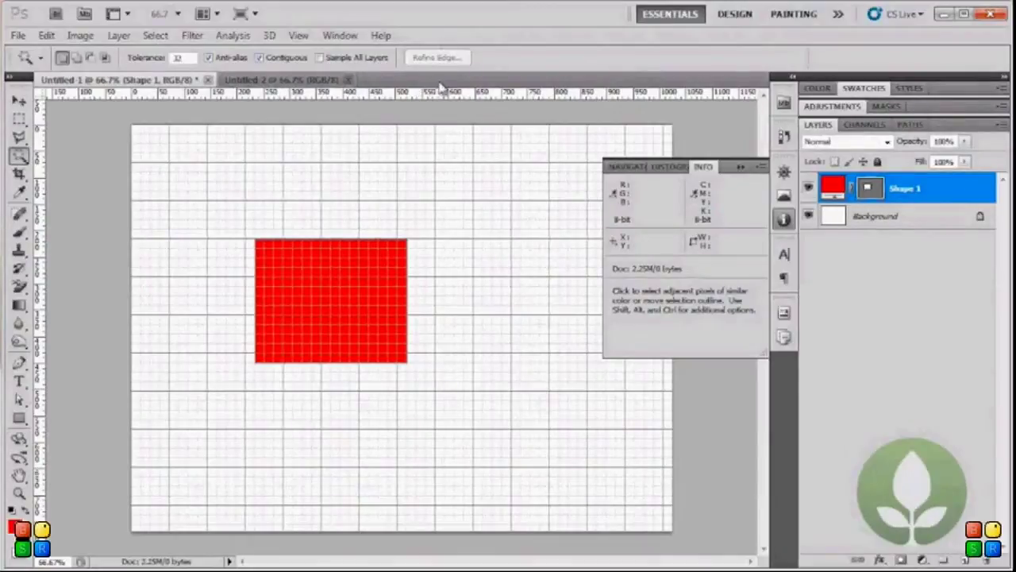
click(207, 80)
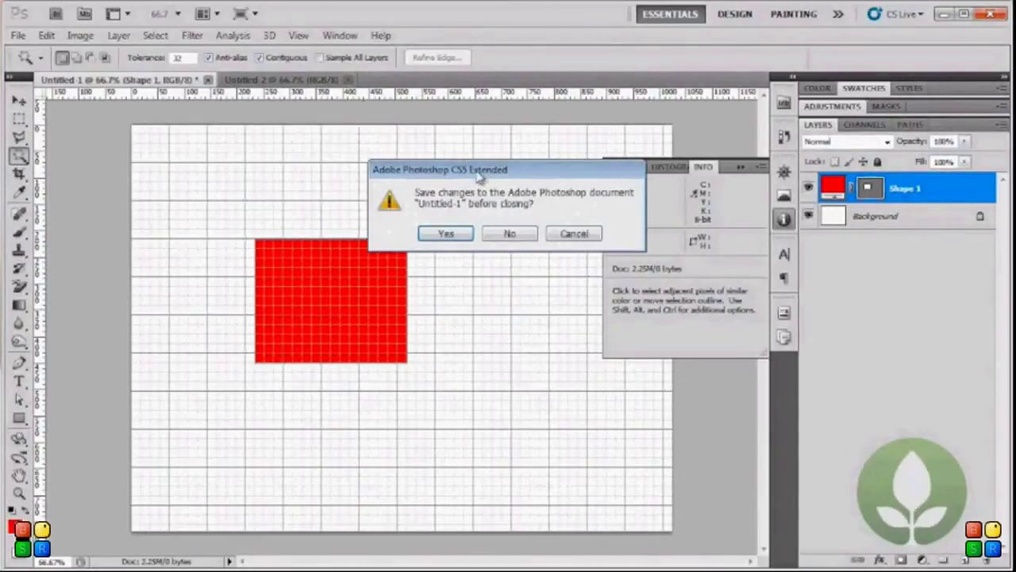
click(511, 233)
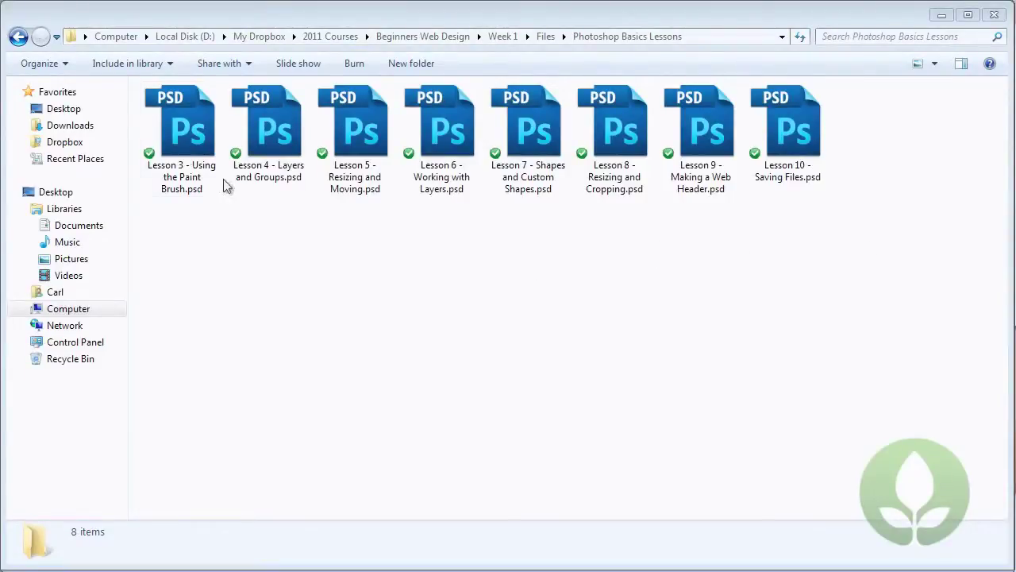
Open "Lesson 3 - Using the Paint Brush.psd" from the Photoshop Basics Lessons folder.
click(176, 126)
double_click(189, 135)
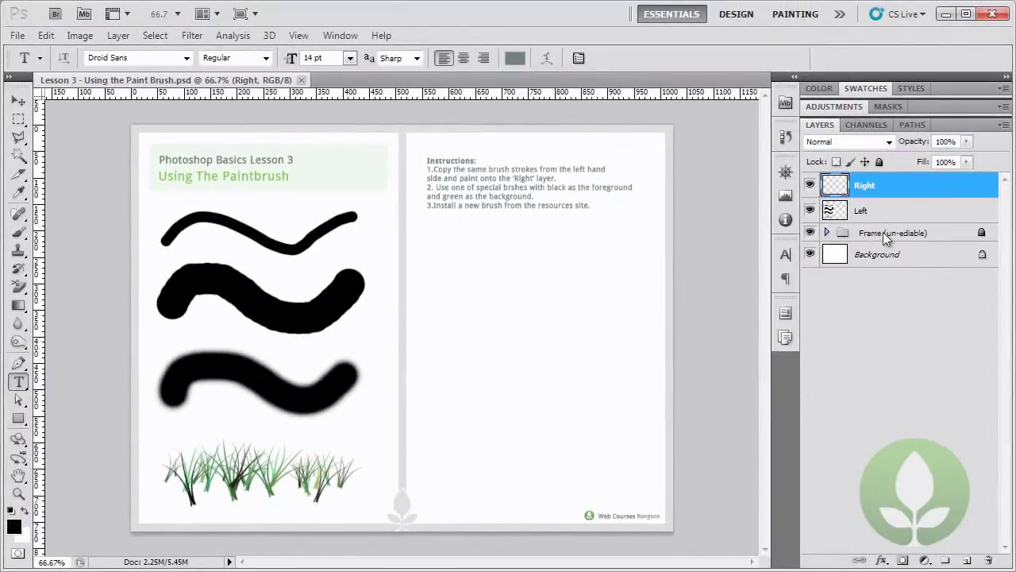
Try to edit the "Photoshop Basics Lesson 3" title text, and collapse the locked Frame (un-ediable) group.
click(199, 157)
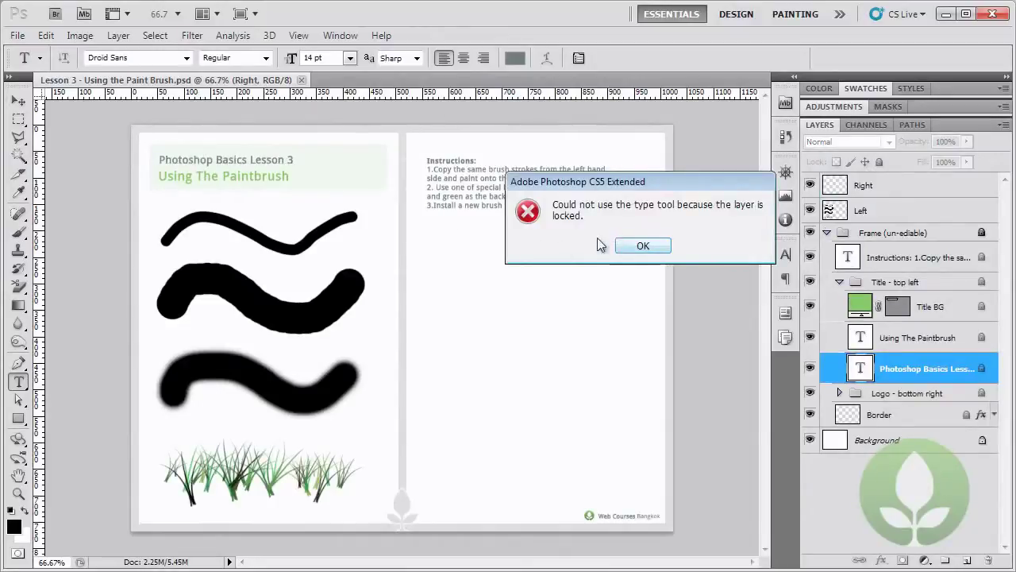
click(643, 246)
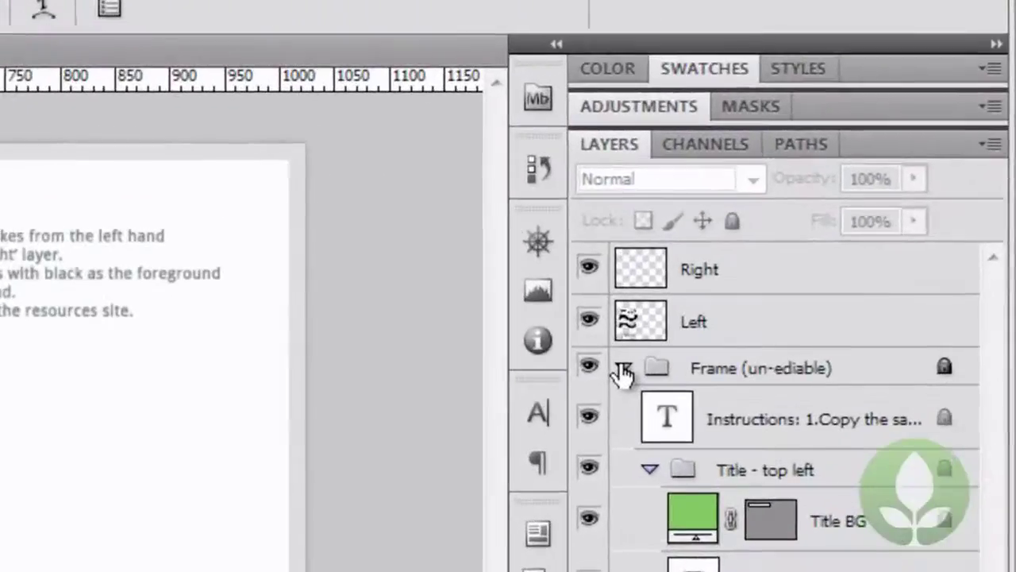
click(826, 233)
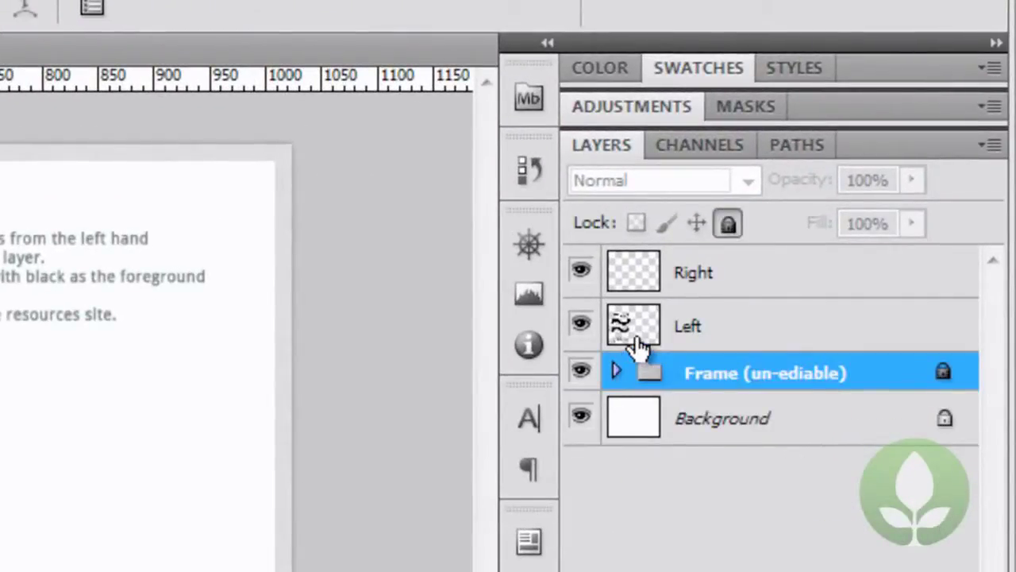
Select the Right layer and activate the Brush tool.
click(699, 279)
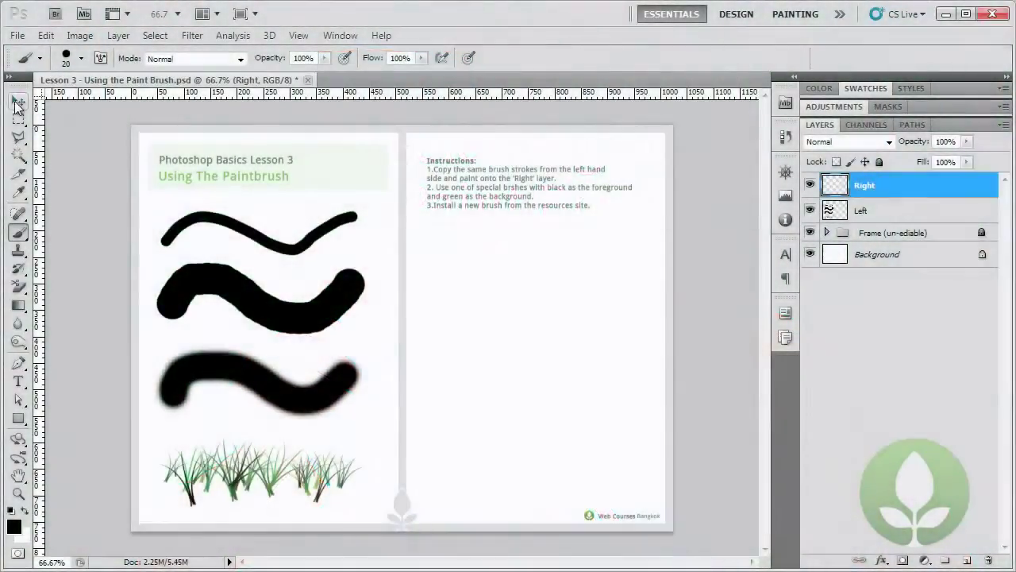
click(18, 101)
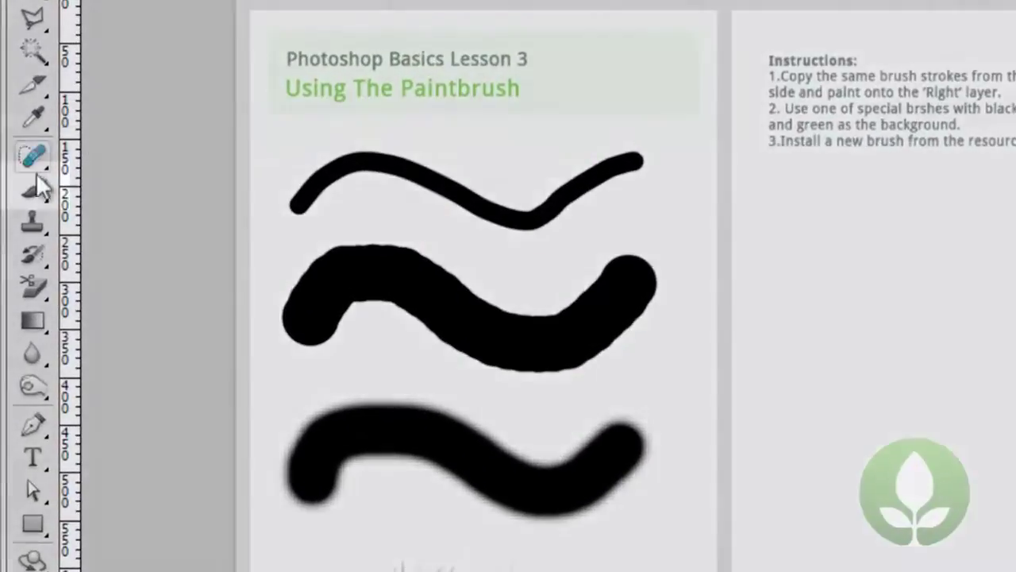
click(32, 189)
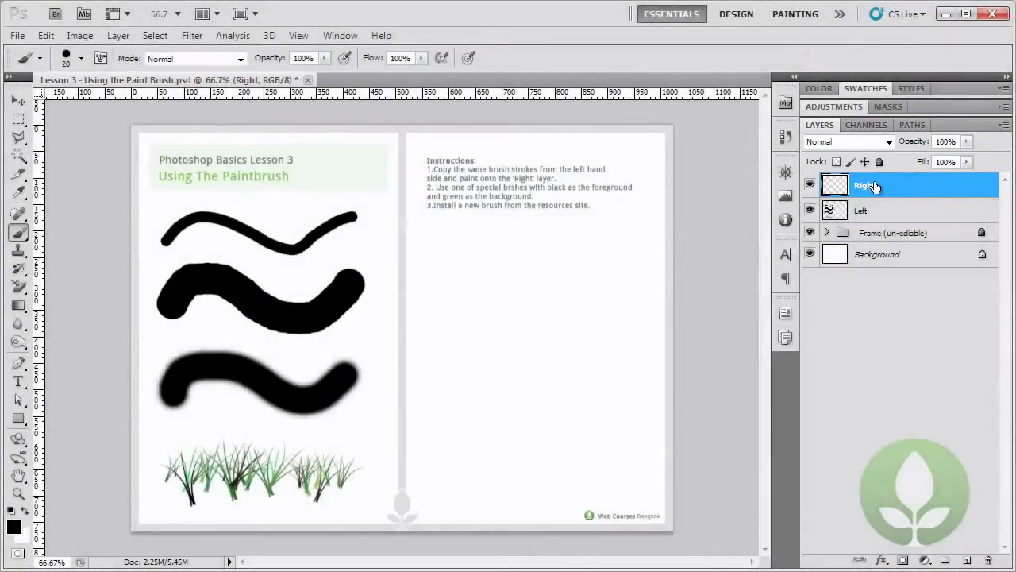
Paint a thin wavy stroke below the instructions with a 20 px, 100% hardness black brush, copying the upper stroke of the sample page.
right_click(446, 246)
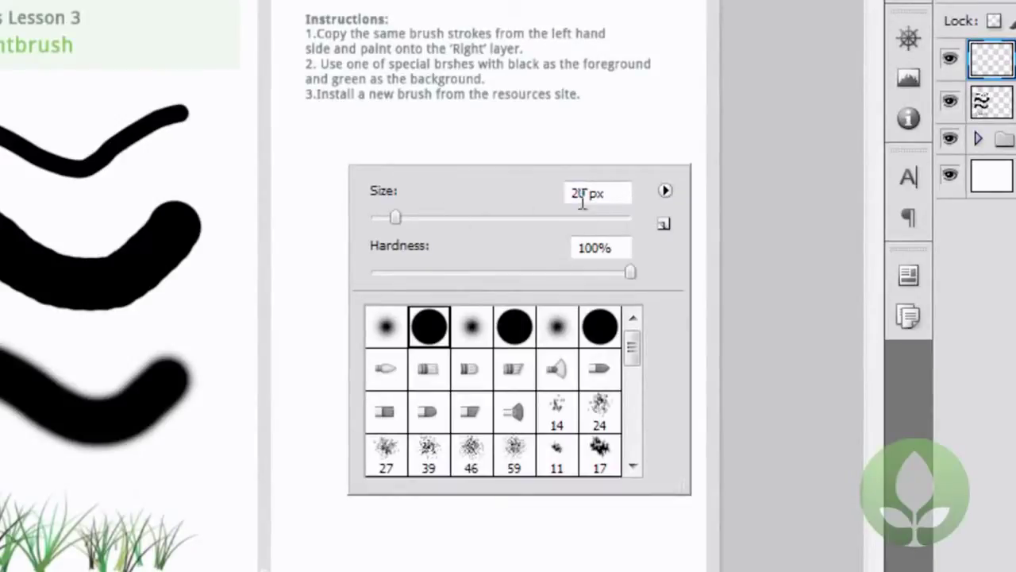
click(584, 195)
click(788, 240)
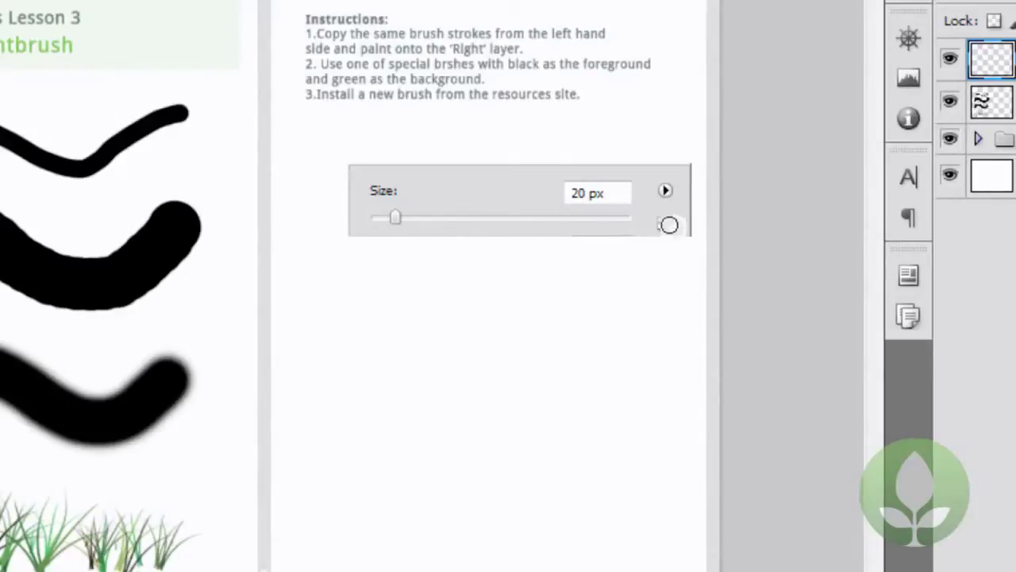
mouse_move(670, 224)
mouse_down()
mouse_move(555, 215)
mouse_move(547, 228)
mouse_move(486, 220)
mouse_move(525, 217)
mouse_up()
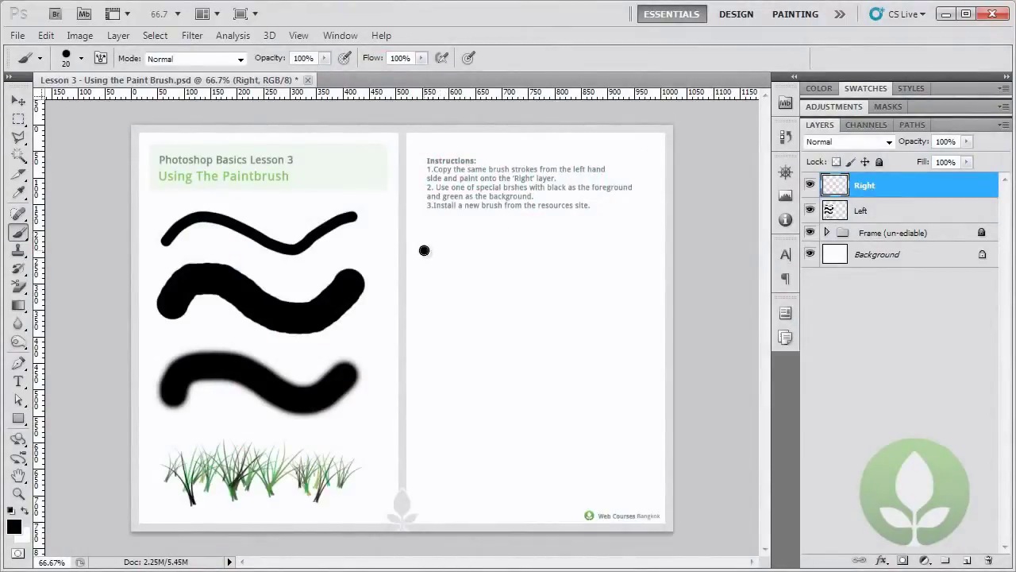
mouse_move(424, 250)
mouse_down()
mouse_move(442, 232)
mouse_move(493, 232)
mouse_move(560, 262)
mouse_move(584, 259)
mouse_move(639, 221)
mouse_up()
Paint two extra strokes overlapping the wavy stroke on the Right layer, and step backward to undo both.
mouse_move(477, 255)
mouse_down()
mouse_move(511, 229)
mouse_move(585, 272)
mouse_up()
mouse_move(535, 272)
mouse_down()
mouse_move(591, 241)
mouse_move(631, 268)
mouse_up()
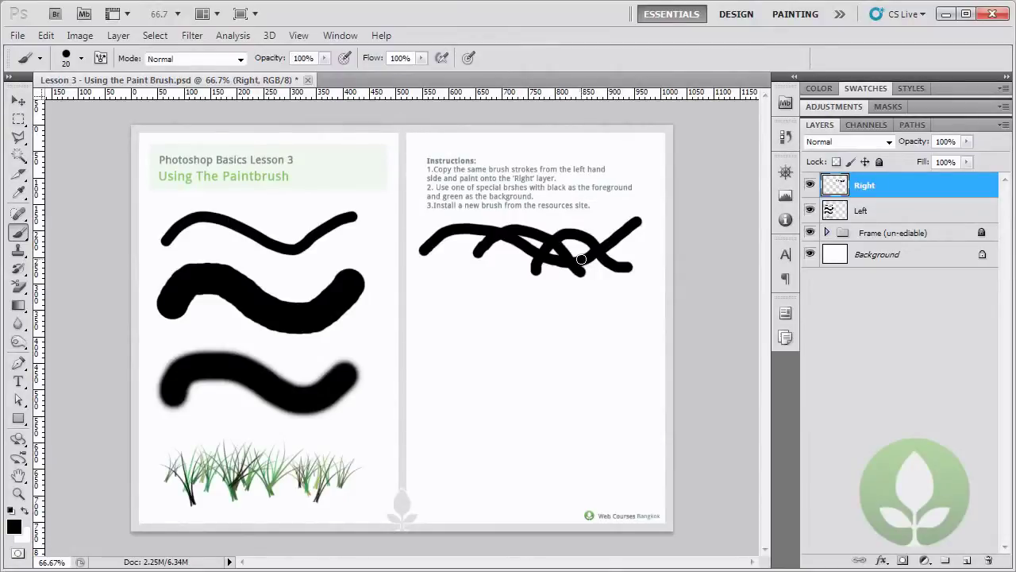
click(46, 34)
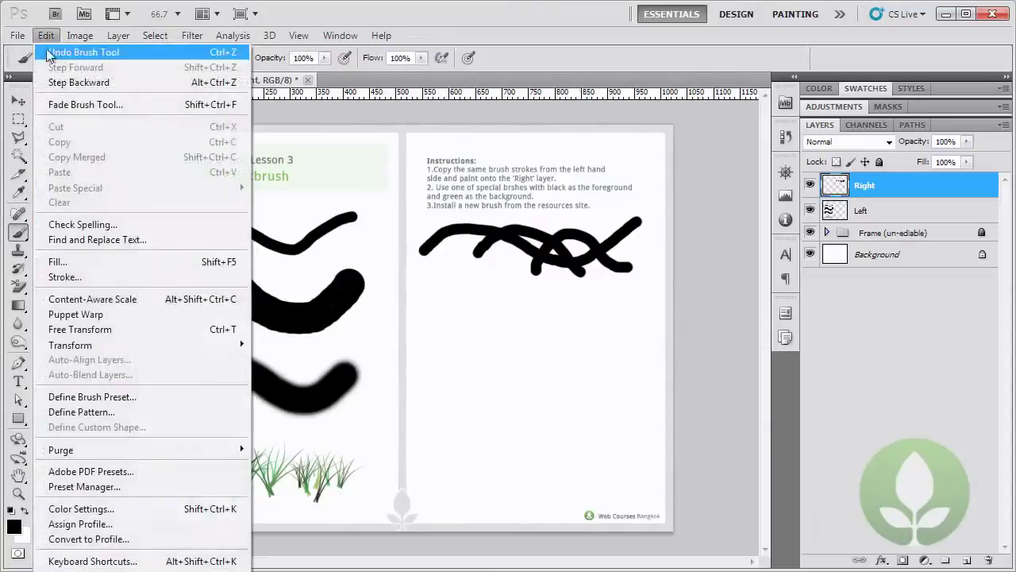
click(70, 82)
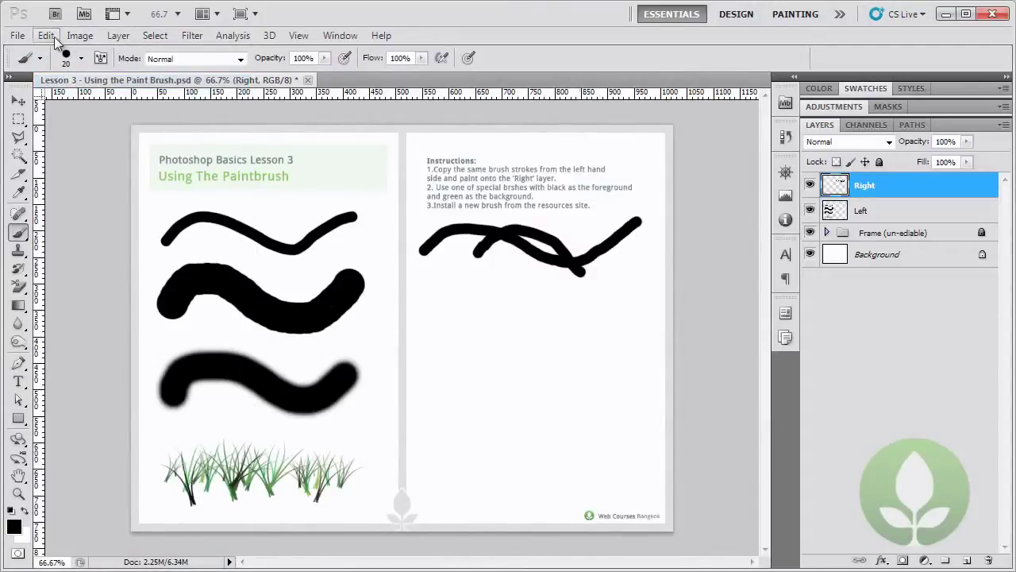
click(49, 36)
click(61, 82)
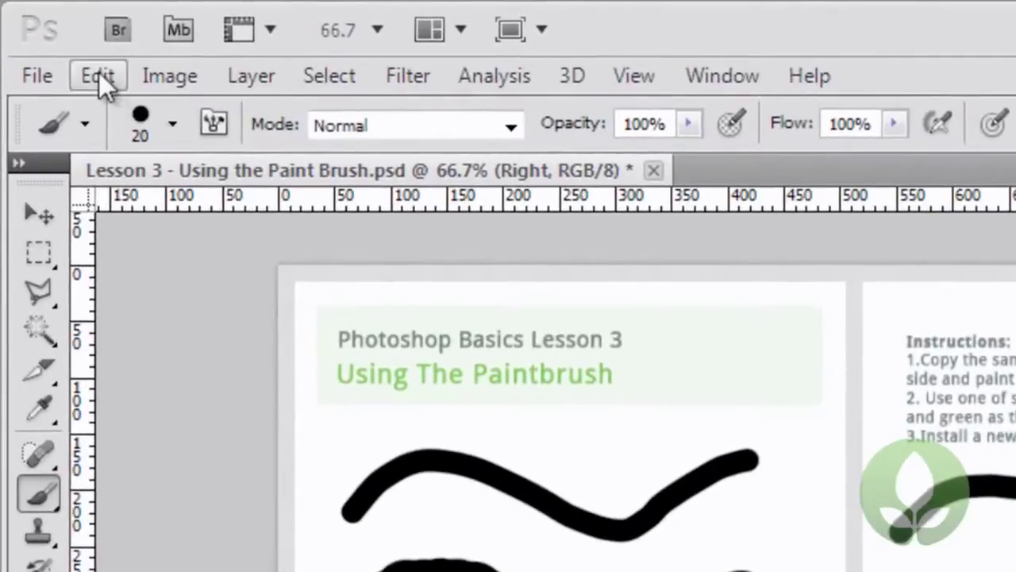
click(98, 73)
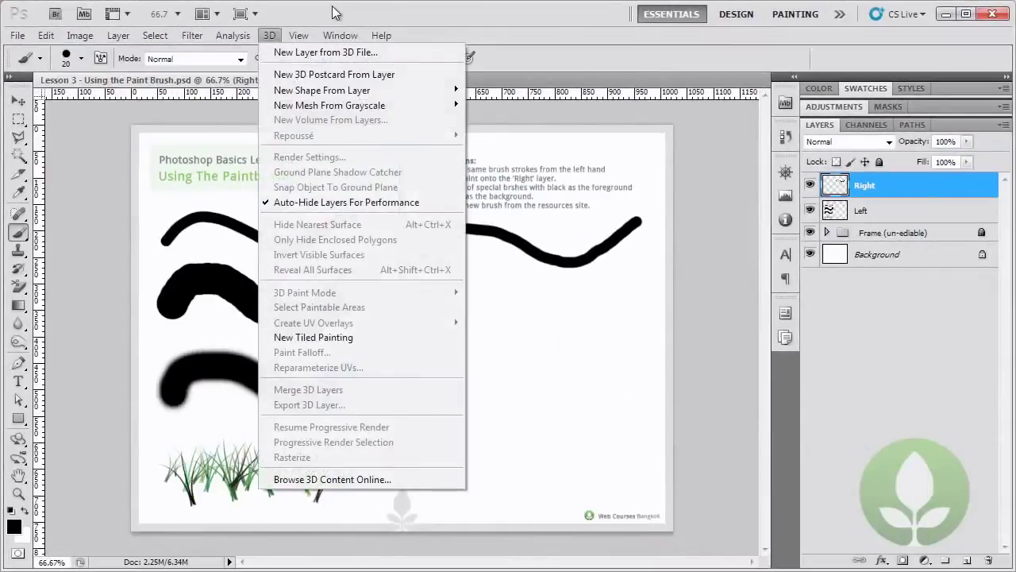
Enlarge the hard black brush to 50 px and paint a thick wavy stroke below the thin one on the Right layer.
click(335, 13)
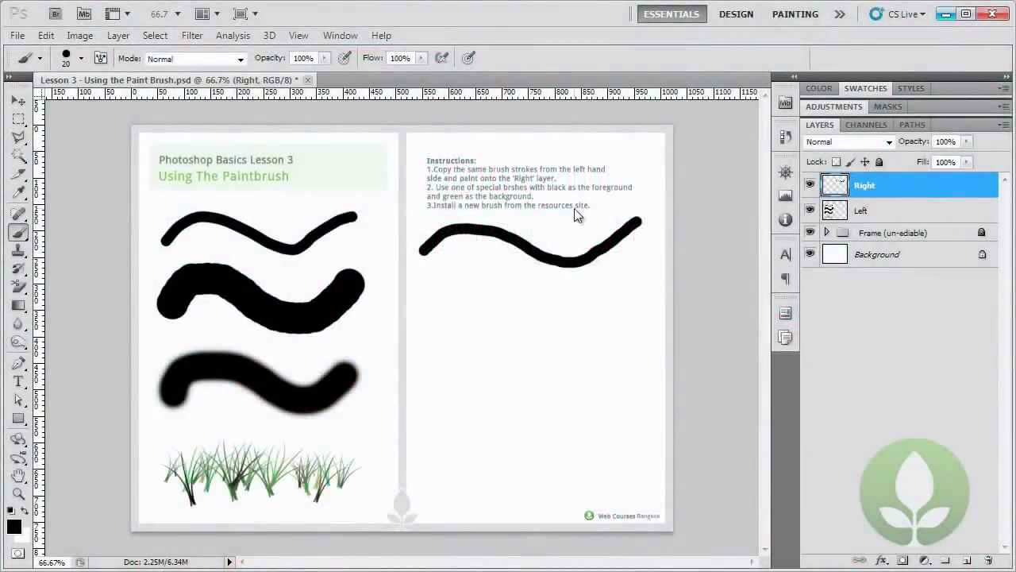
right_click(459, 297)
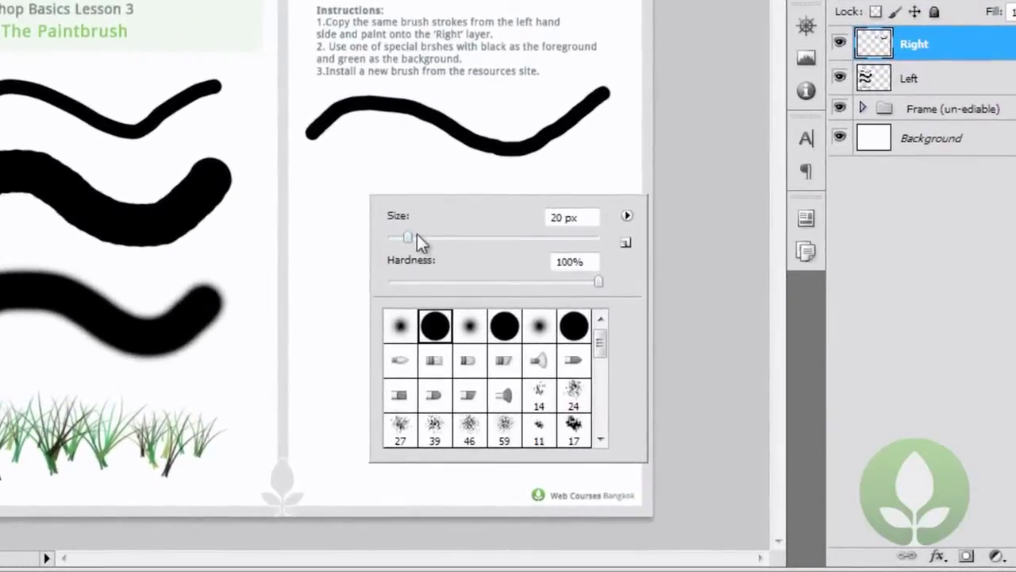
drag(408, 237, 440, 242)
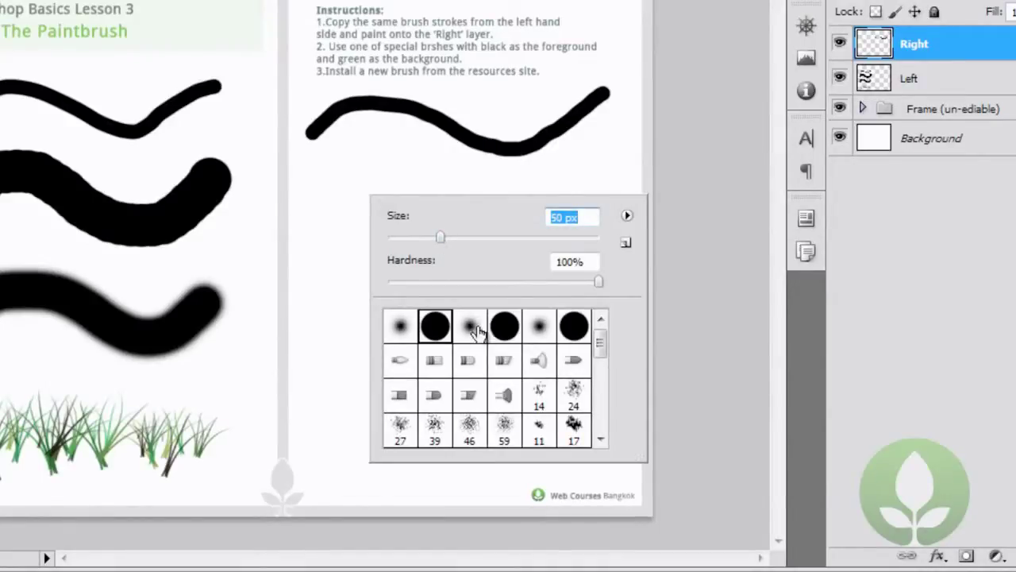
click(440, 332)
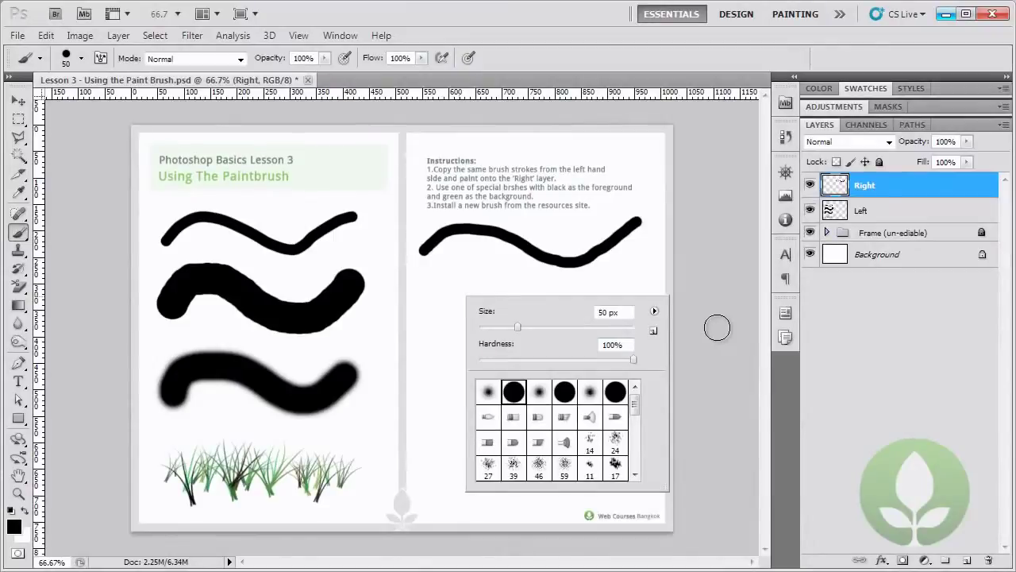
click(716, 328)
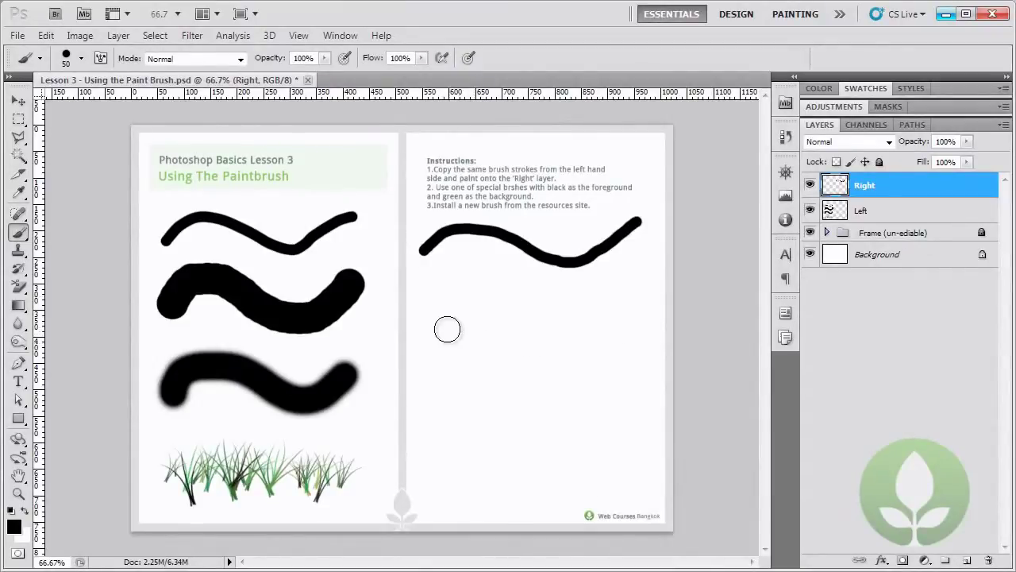
mouse_move(431, 315)
mouse_down()
mouse_move(463, 282)
mouse_move(571, 325)
mouse_move(592, 321)
mouse_move(628, 276)
mouse_up()
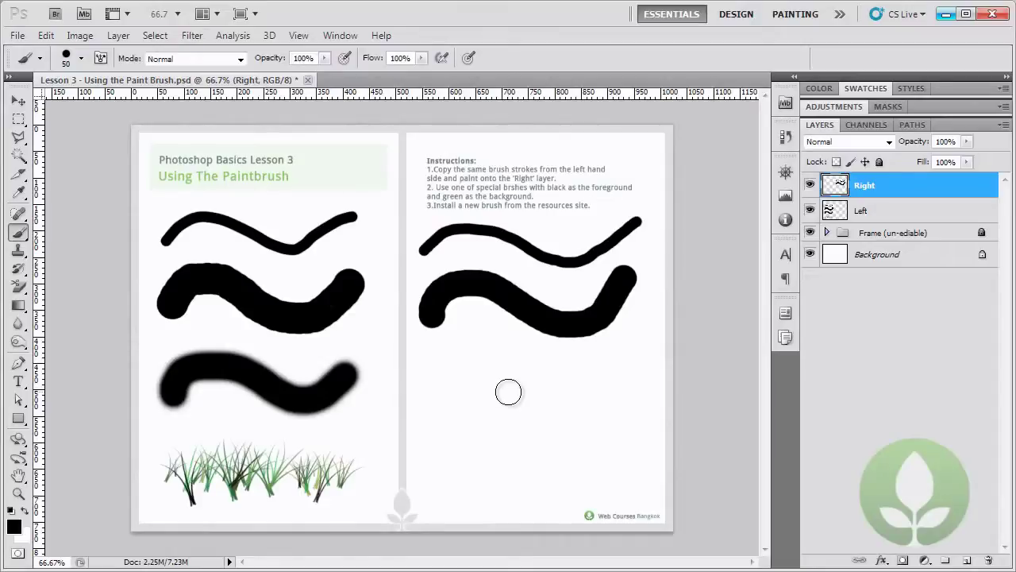
Soften the 50 px brush to 50% hardness and paint a third wavy stroke below the thick one, copying the blurred sample.
right_click(460, 388)
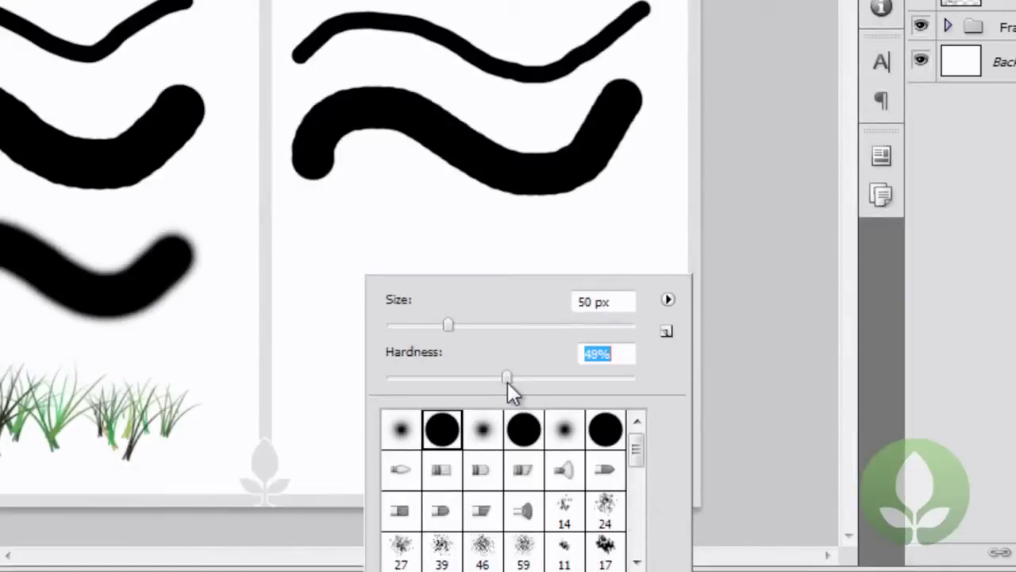
drag(507, 382, 509, 381)
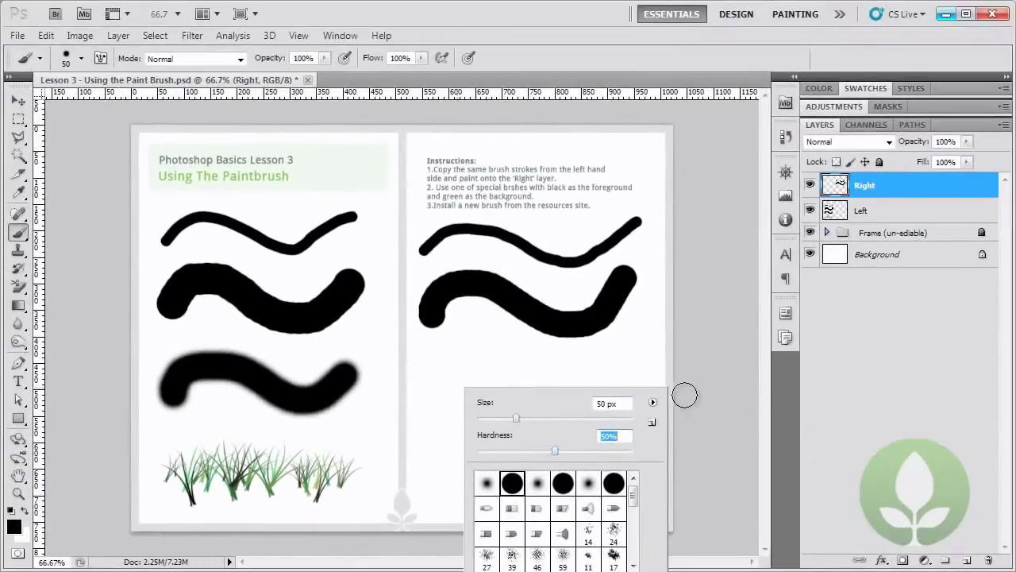
key(Return)
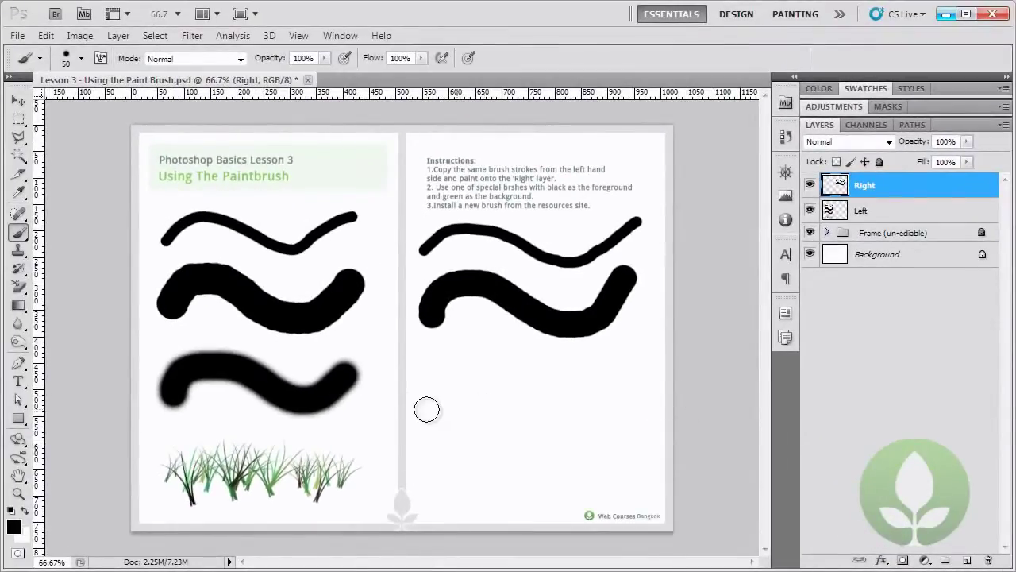
mouse_move(428, 409)
mouse_down()
mouse_move(446, 378)
mouse_move(475, 372)
mouse_move(571, 413)
mouse_move(607, 411)
mouse_move(632, 383)
mouse_up()
Try a short stroke with the brush at 0% hardness below the soft wavy stroke, and step backward to remove it.
right_click(566, 405)
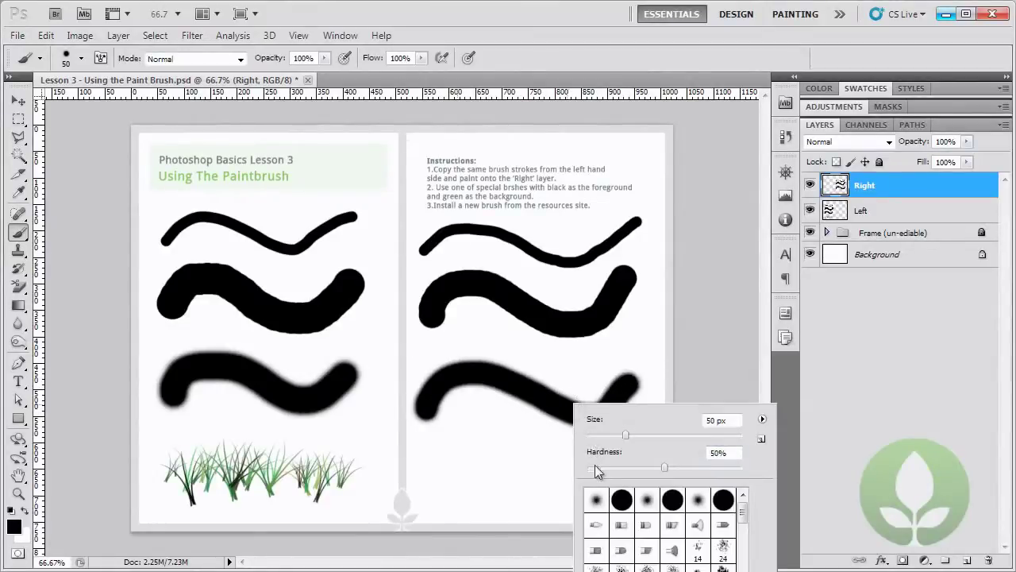
drag(601, 469, 585, 468)
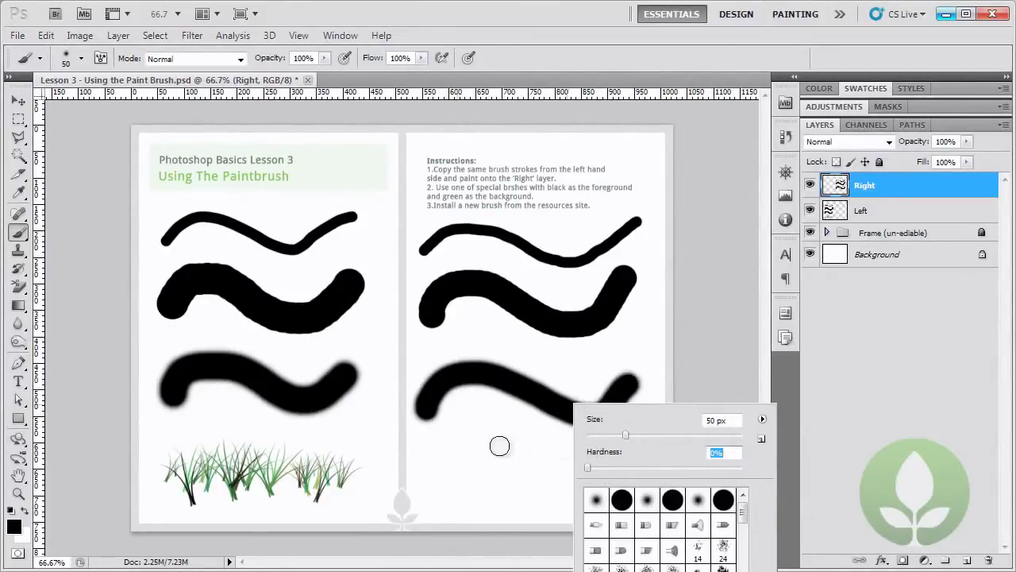
mouse_move(438, 440)
mouse_down()
mouse_move(514, 431)
mouse_move(568, 450)
mouse_up()
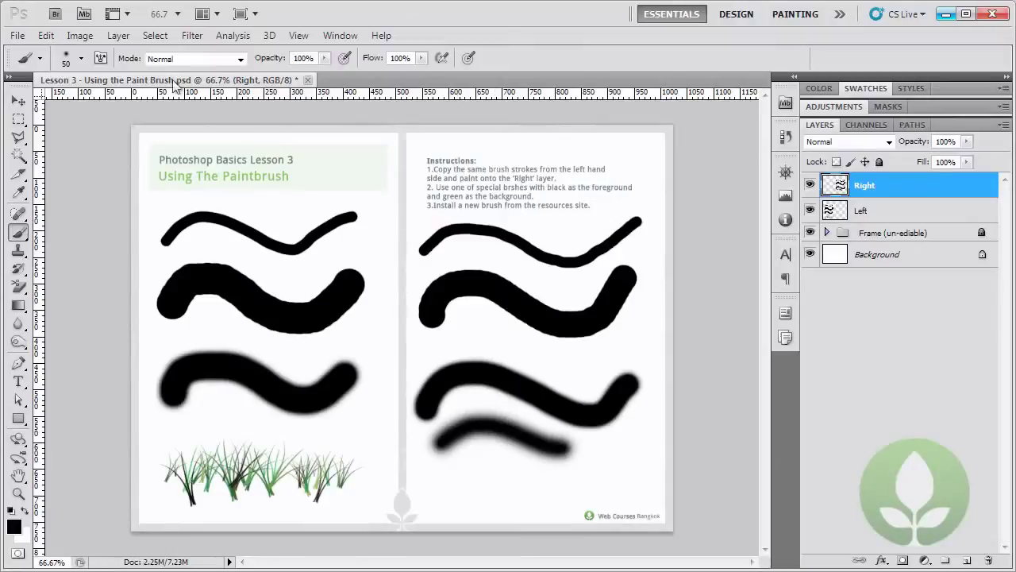
click(54, 37)
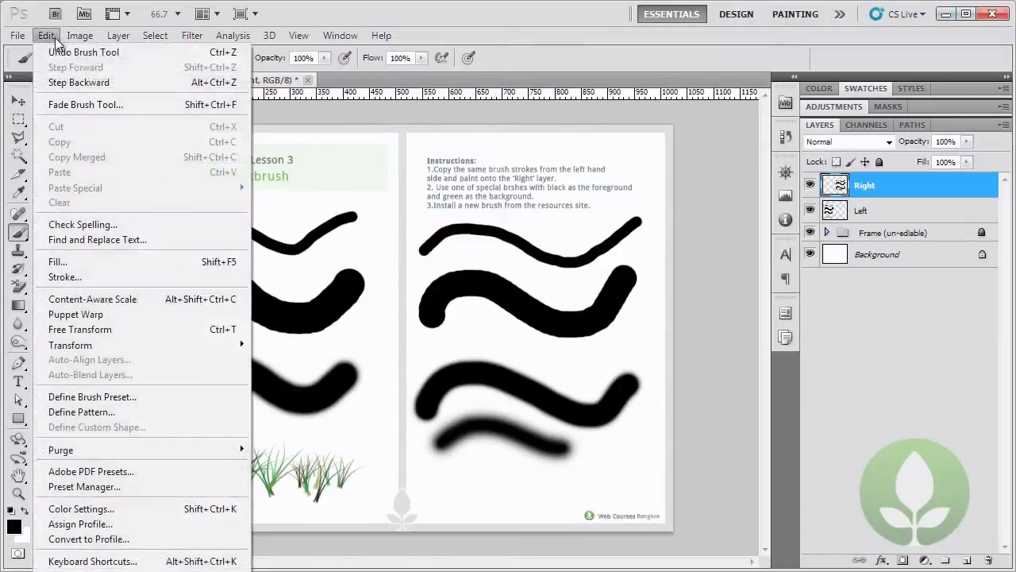
click(78, 82)
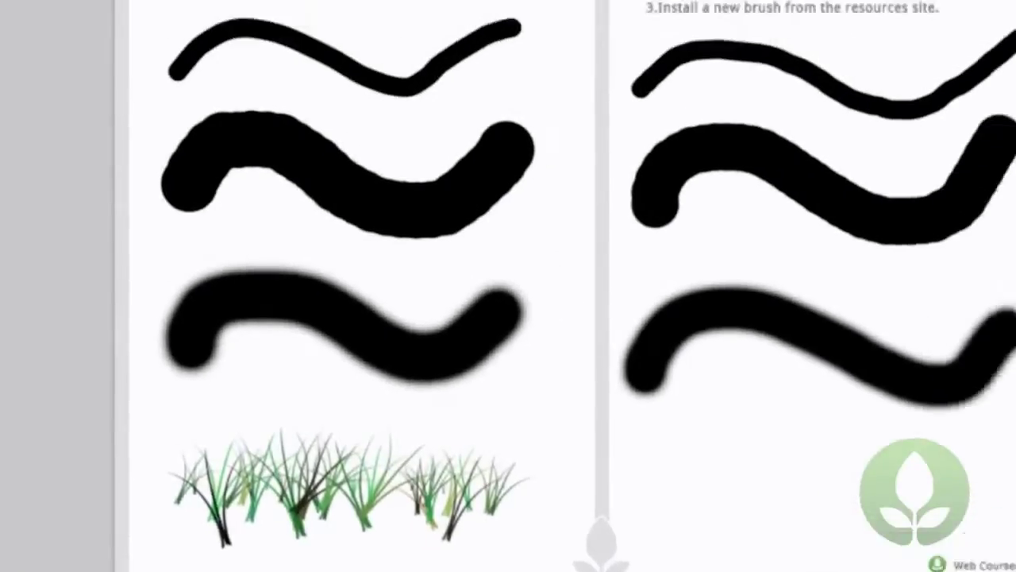
Set the background color to bright green, hex 2bd92b, keeping black as the foreground.
click(2, 389)
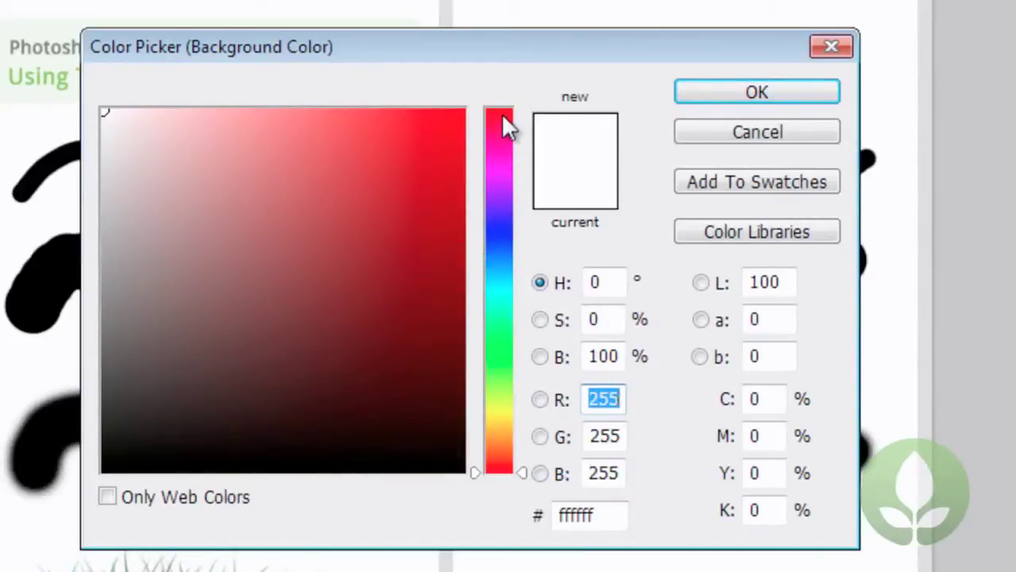
drag(503, 135, 518, 246)
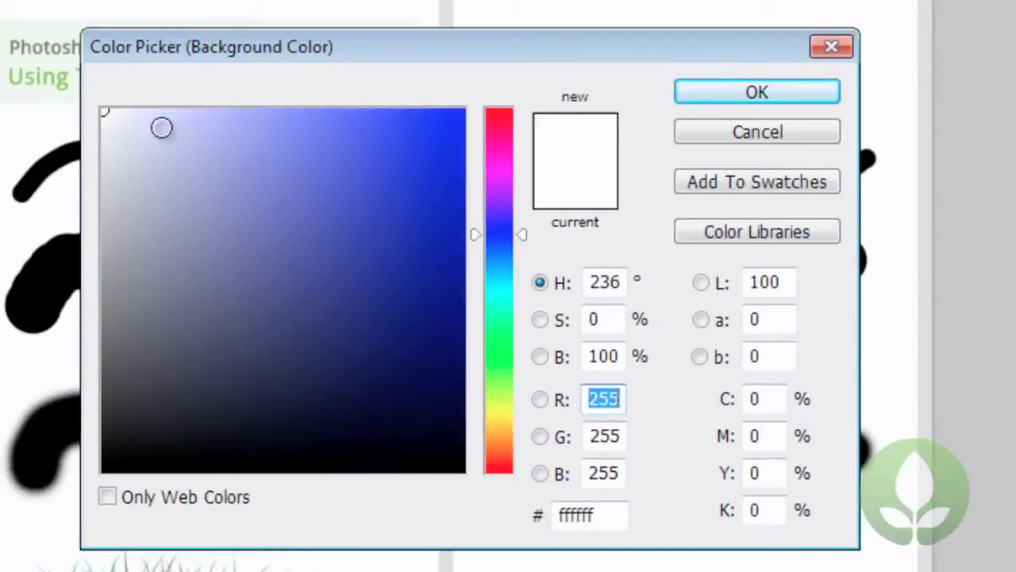
mouse_move(106, 116)
mouse_down()
mouse_move(445, 120)
mouse_move(124, 125)
mouse_up()
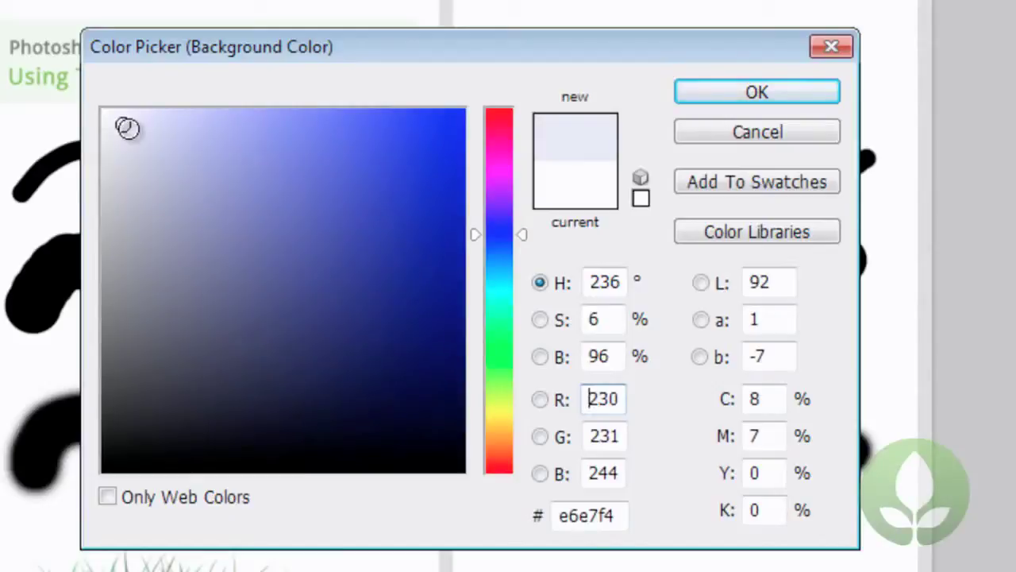
mouse_move(119, 121)
mouse_down()
mouse_move(129, 136)
mouse_move(140, 422)
mouse_move(156, 110)
mouse_up()
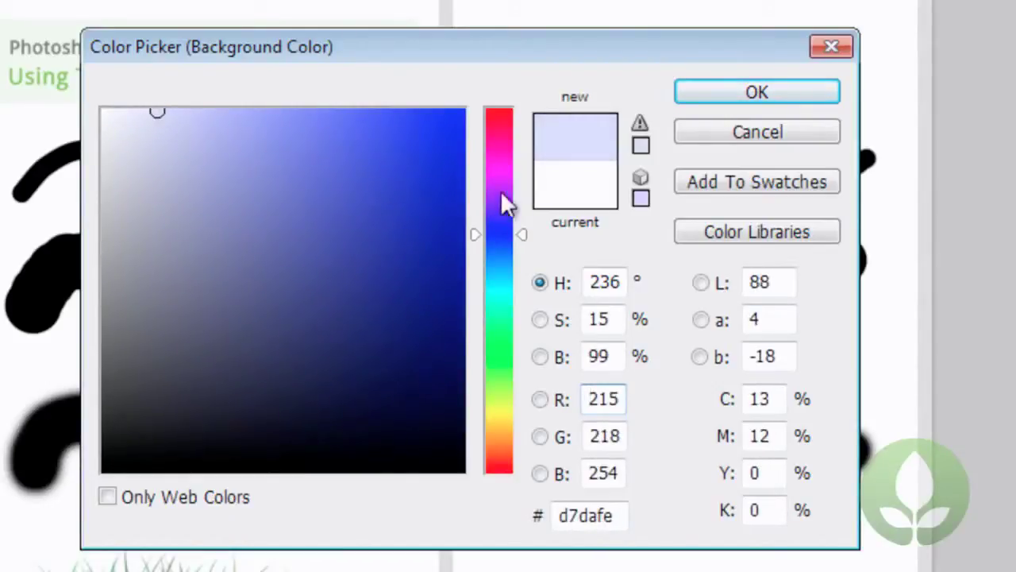
drag(524, 234, 521, 350)
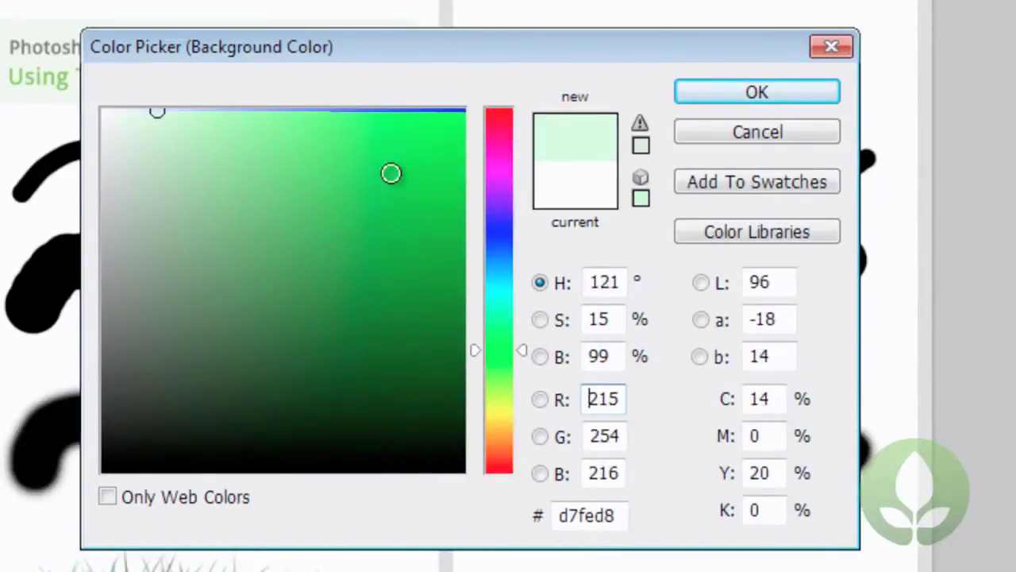
click(524, 353)
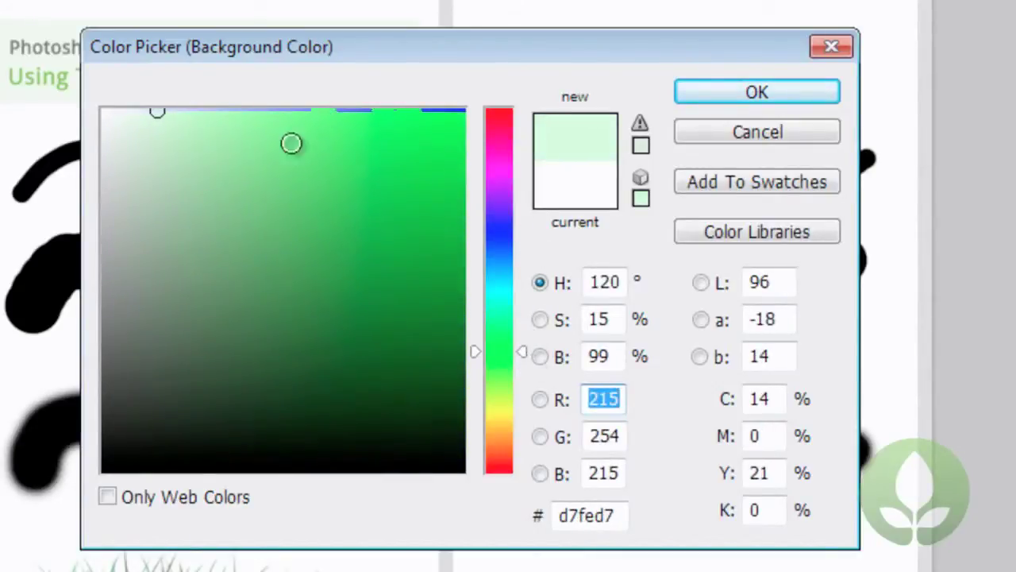
click(390, 163)
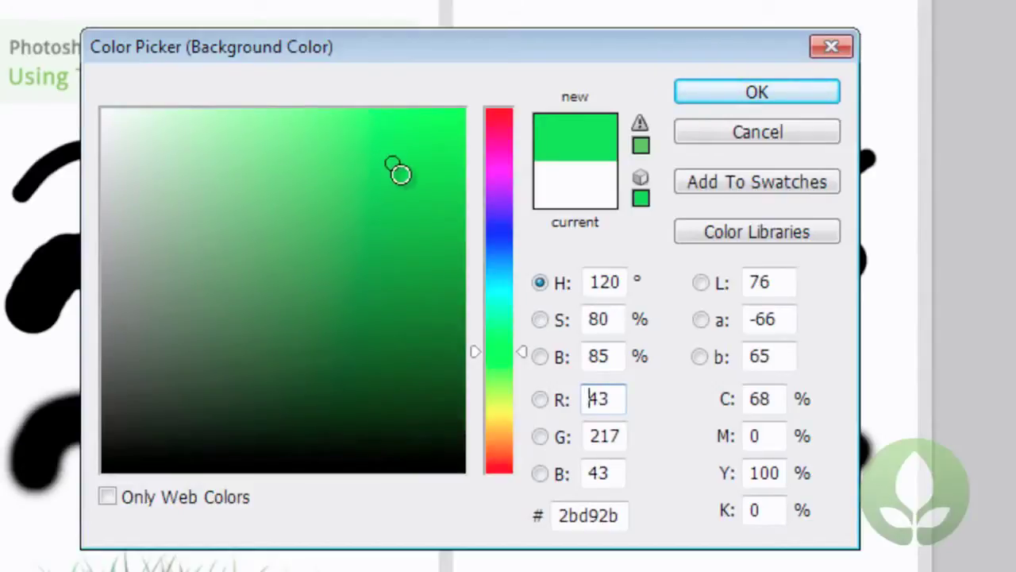
click(746, 92)
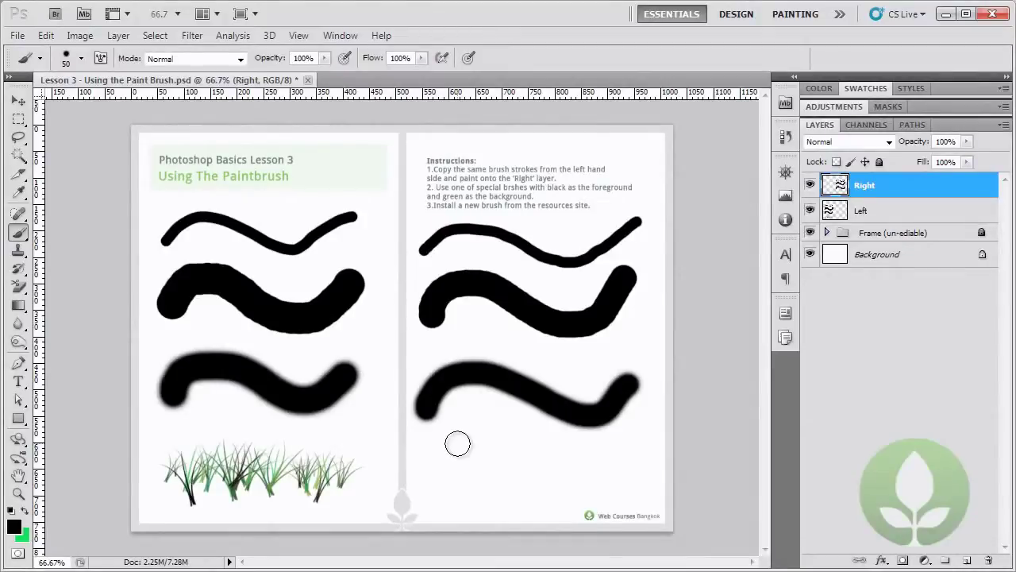
Choose the 134 px grass brush preset and paint a row of grass below the soft wavy stroke on the Right layer.
right_click(457, 443)
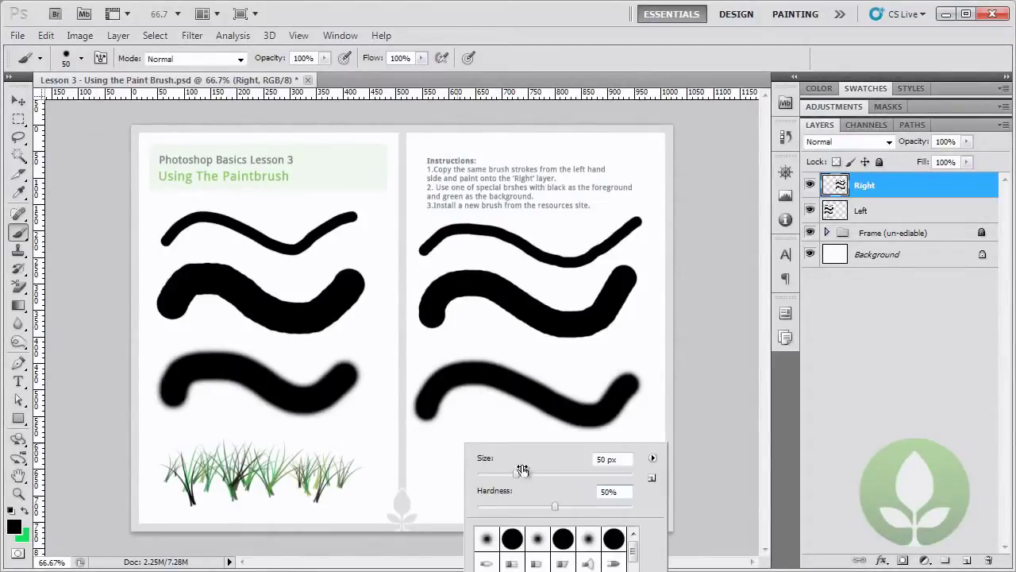
right_click(479, 312)
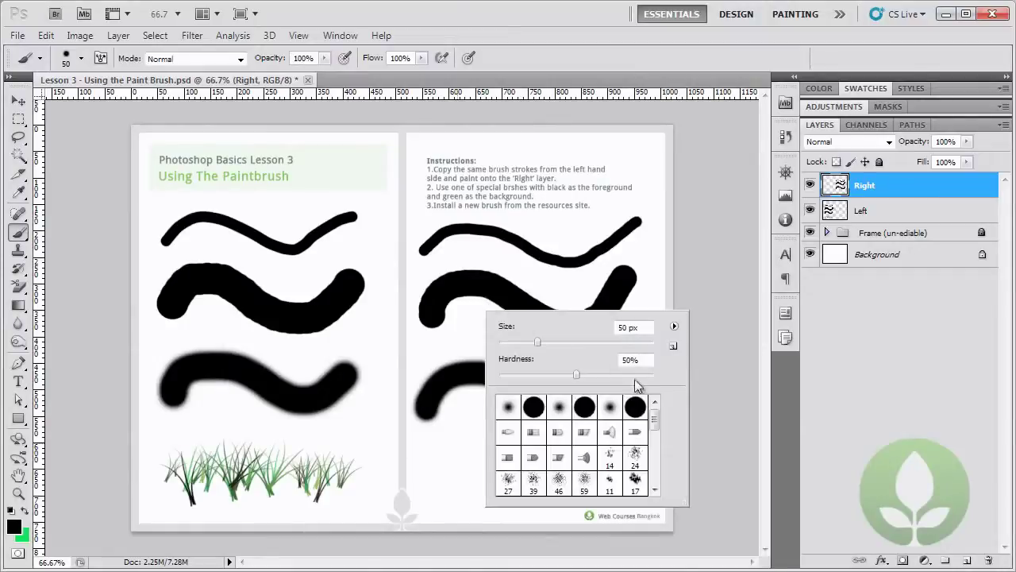
drag(657, 416, 663, 440)
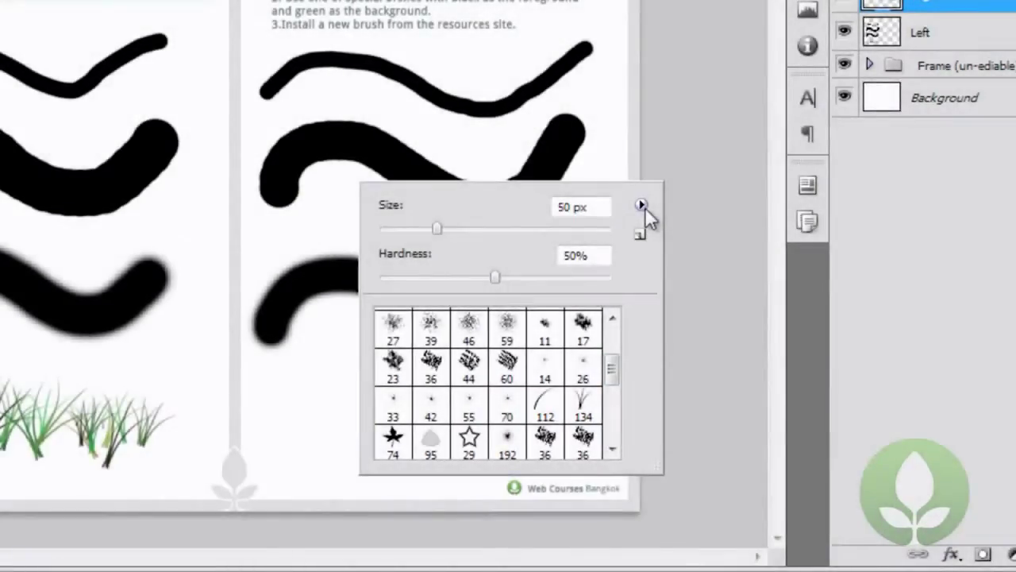
click(641, 206)
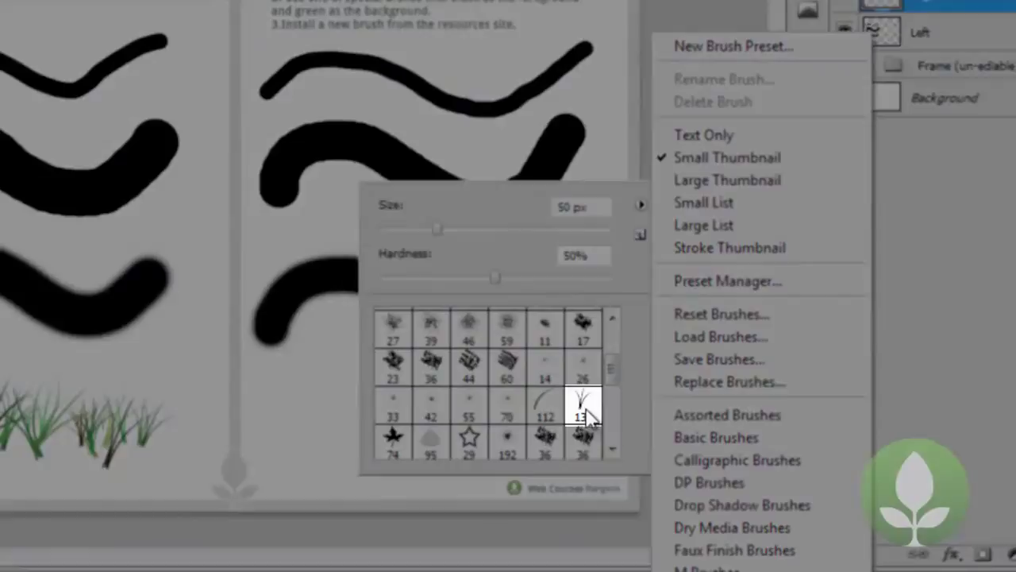
click(586, 415)
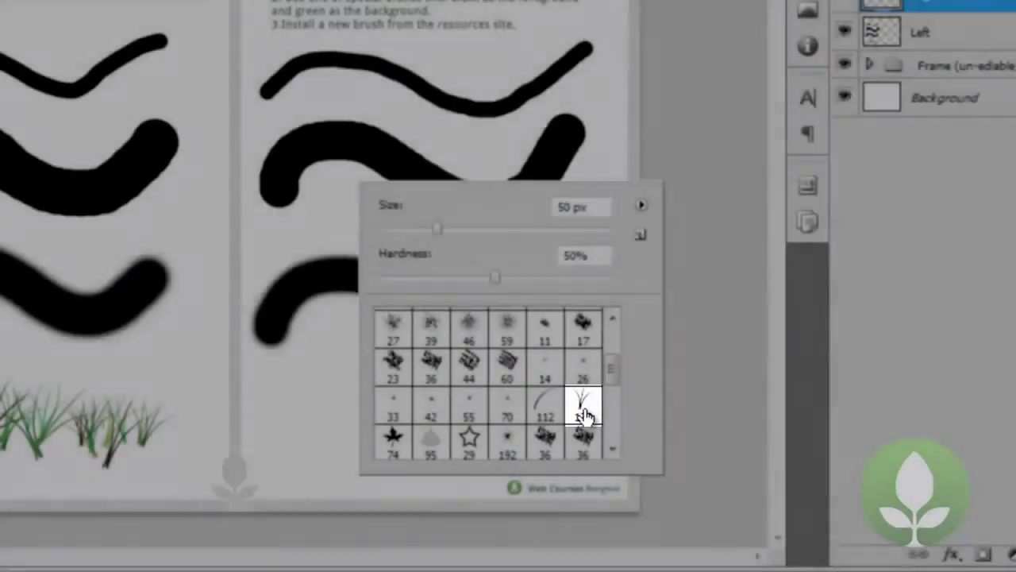
click(584, 413)
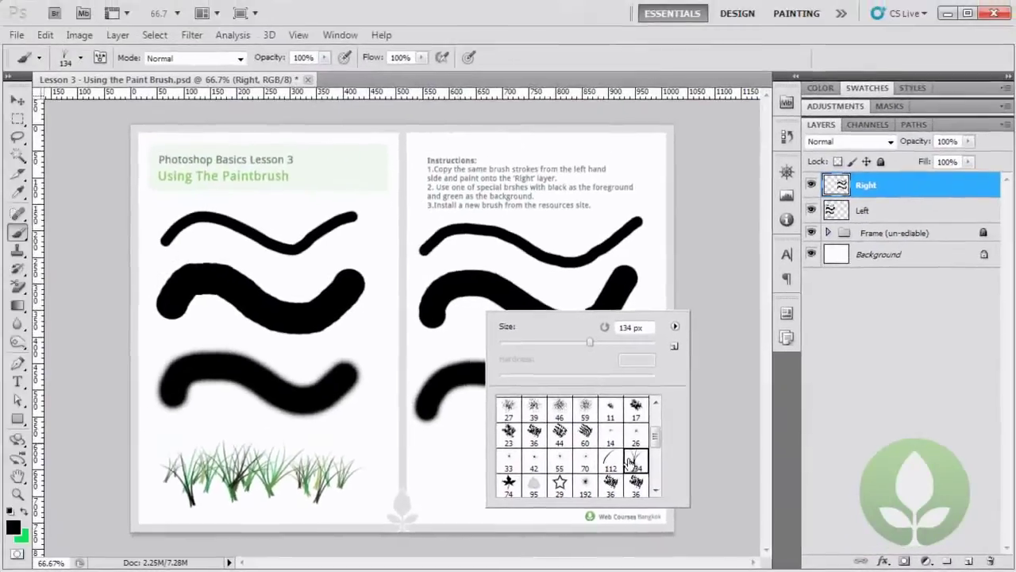
click(725, 397)
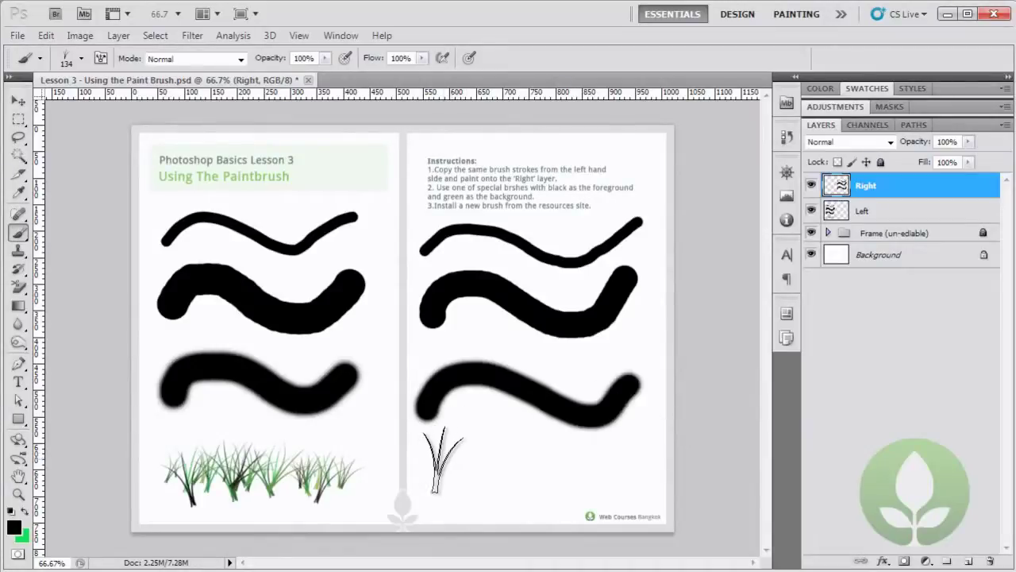
drag(438, 458, 624, 472)
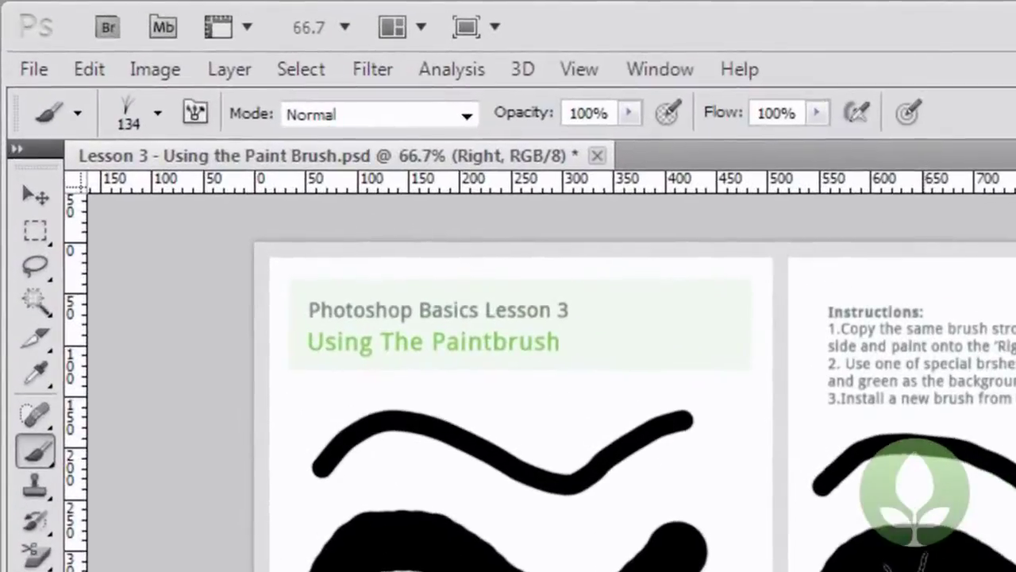
Create a new document from the Web preset at 1024 x 768 pixels with a white background.
click(37, 70)
click(1, 2)
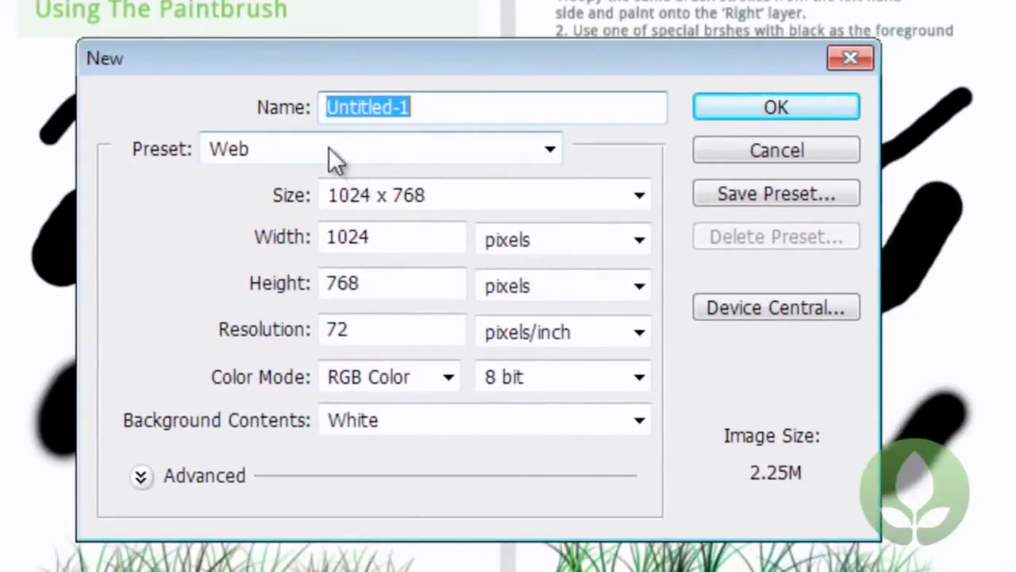
click(329, 148)
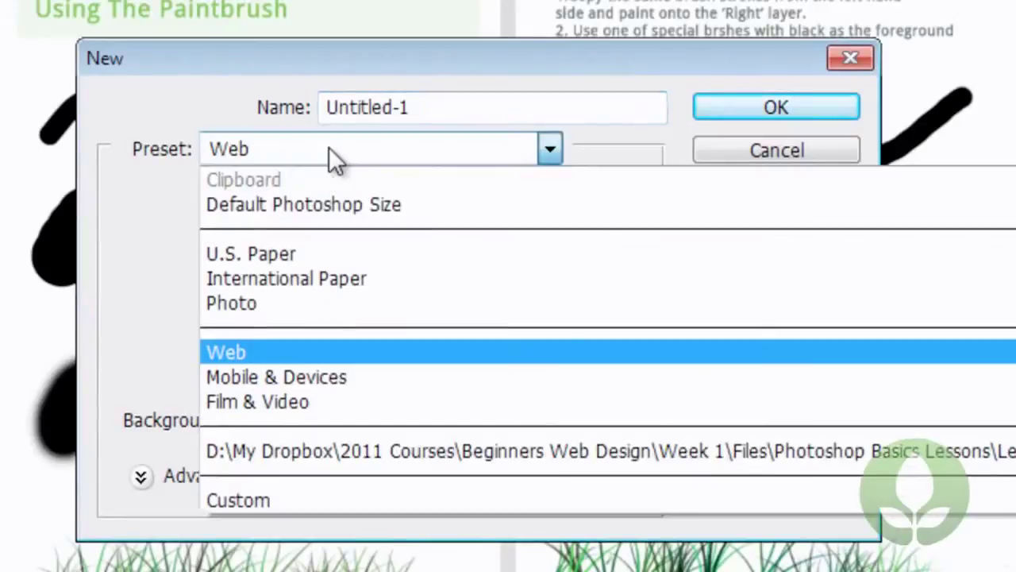
click(296, 350)
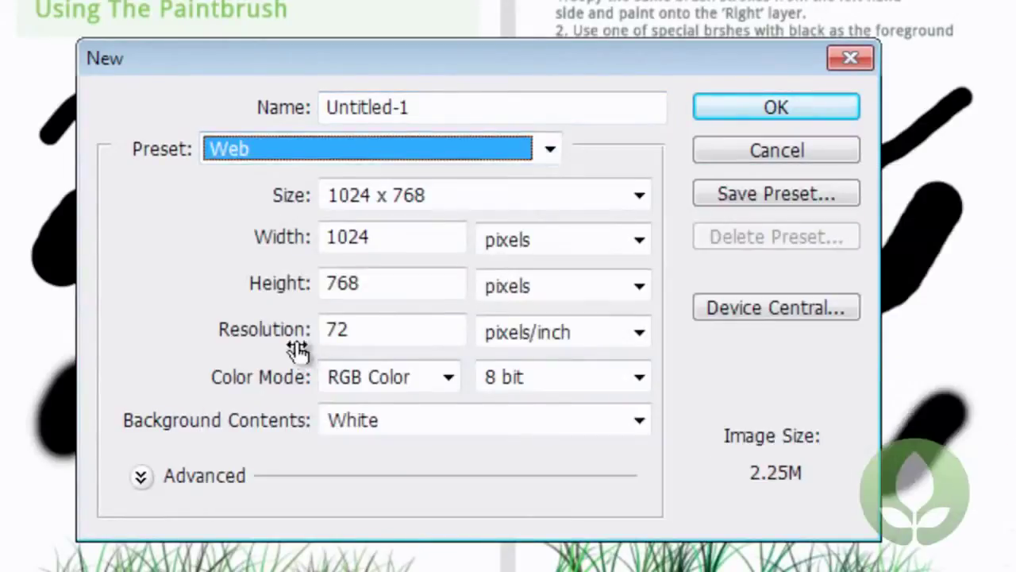
click(394, 198)
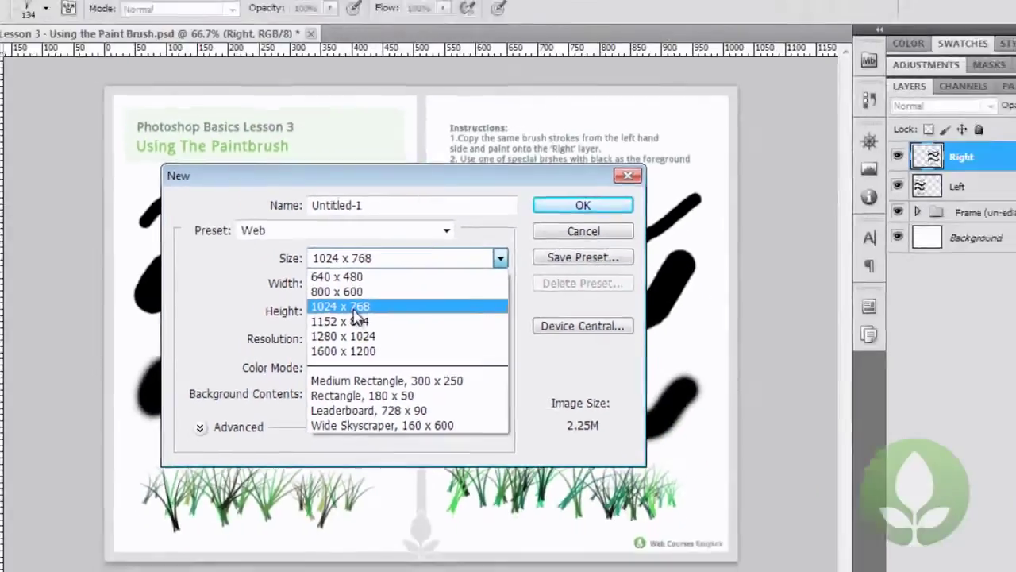
click(395, 278)
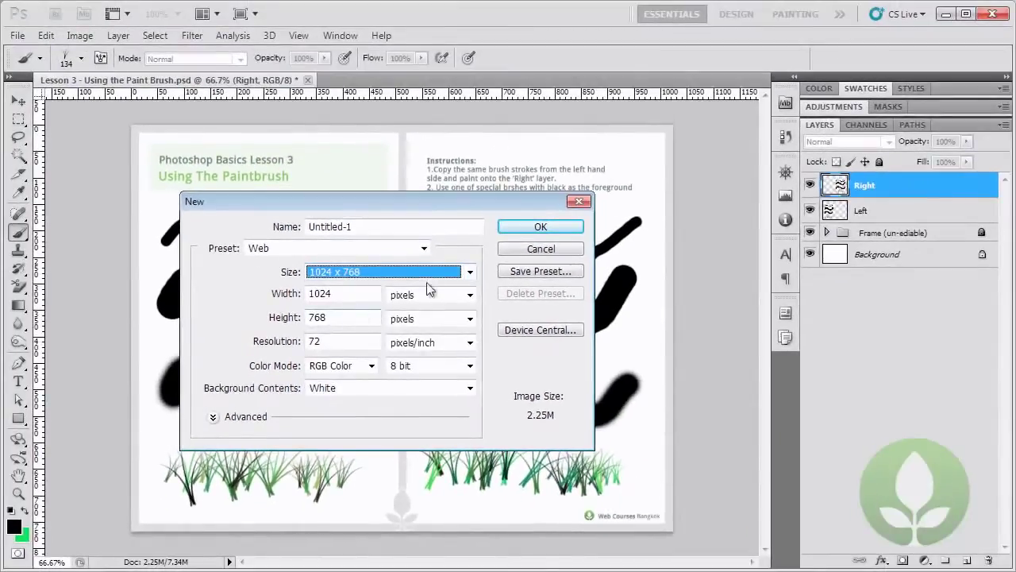
click(525, 228)
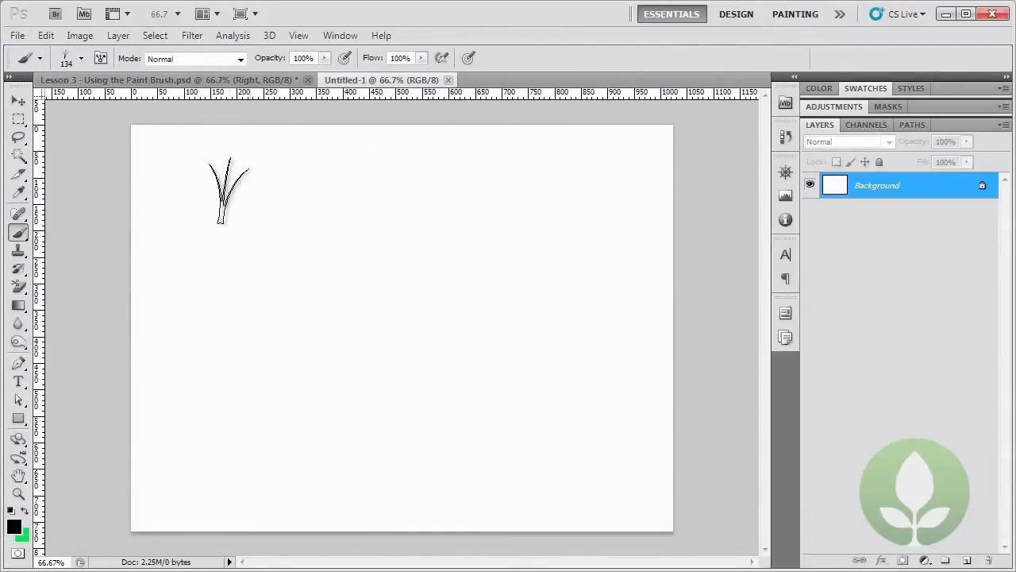
Choose the 29 px star brush preset and paint a wavy band of black stars across the upper part of the canvas.
right_click(229, 188)
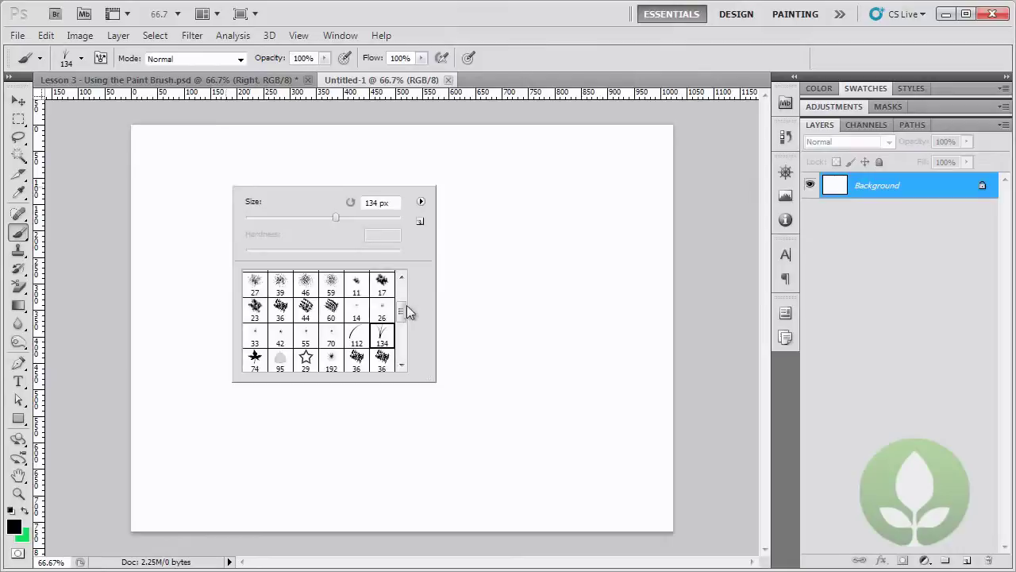
scroll(401, 316, down, 1)
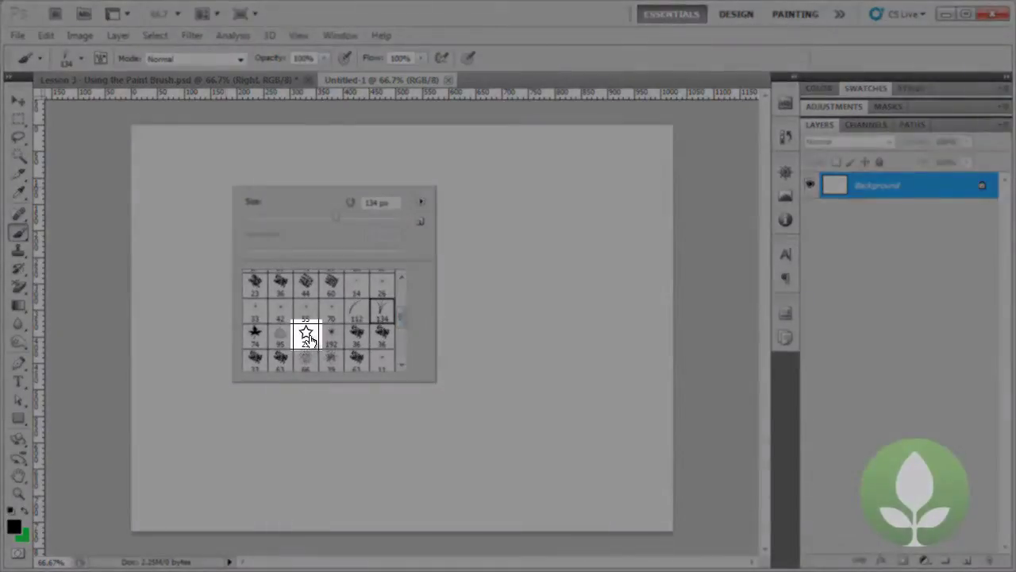
click(305, 332)
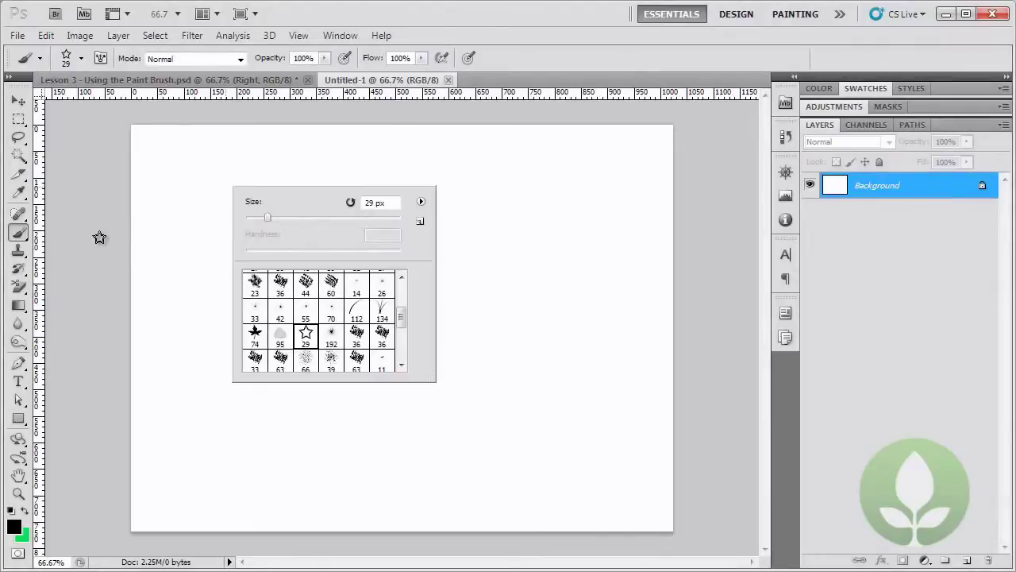
click(99, 237)
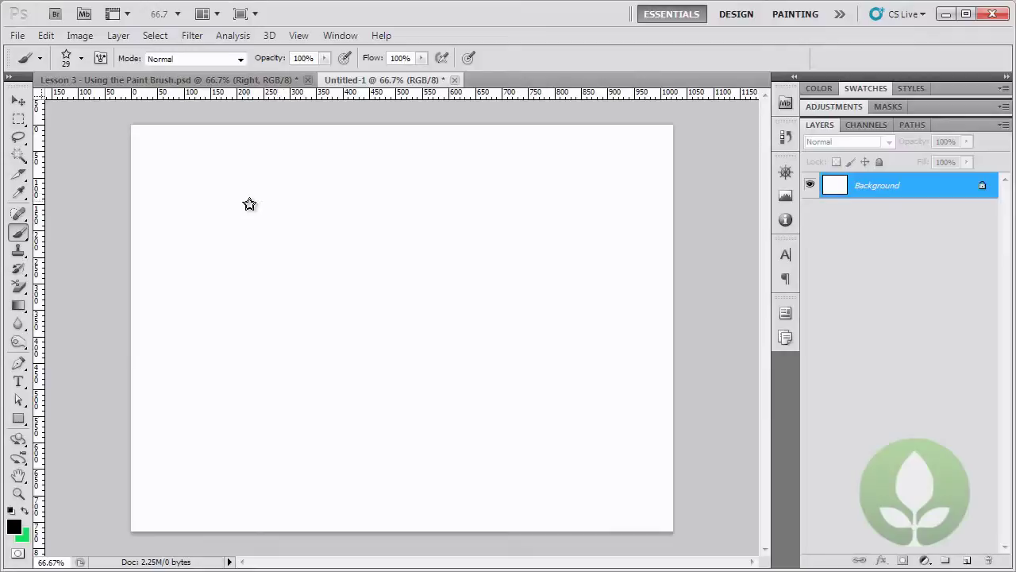
mouse_move(164, 198)
mouse_down()
mouse_move(190, 167)
mouse_move(305, 198)
mouse_move(433, 188)
mouse_move(517, 220)
mouse_up()
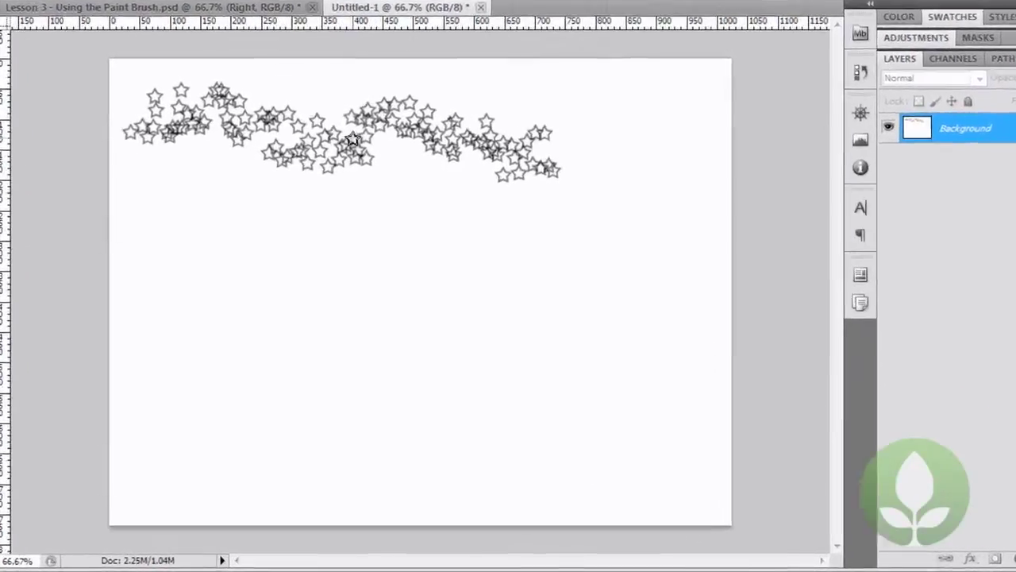
Append the Special Effect Brushes set to the current brush presets.
right_click(342, 195)
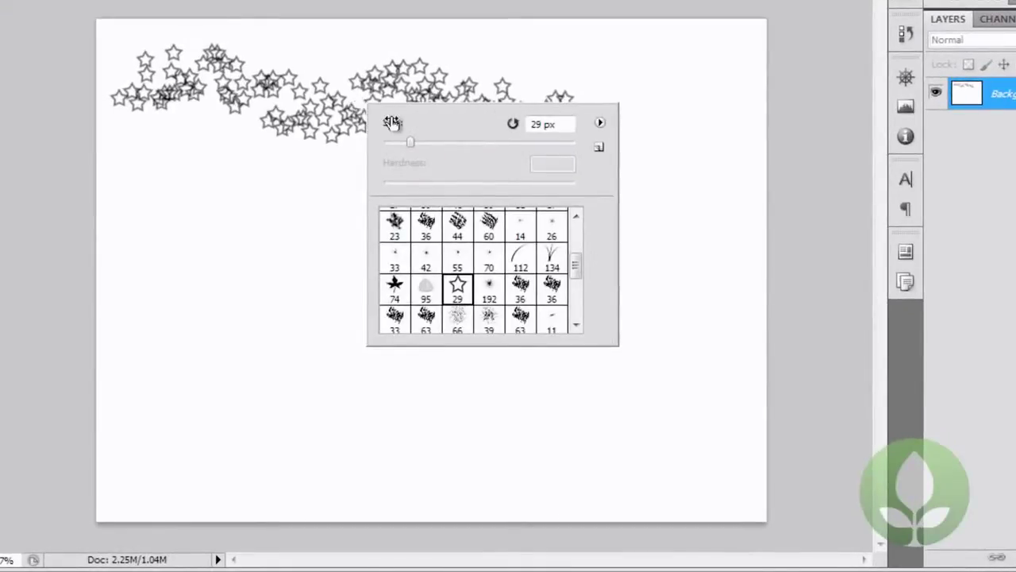
click(601, 122)
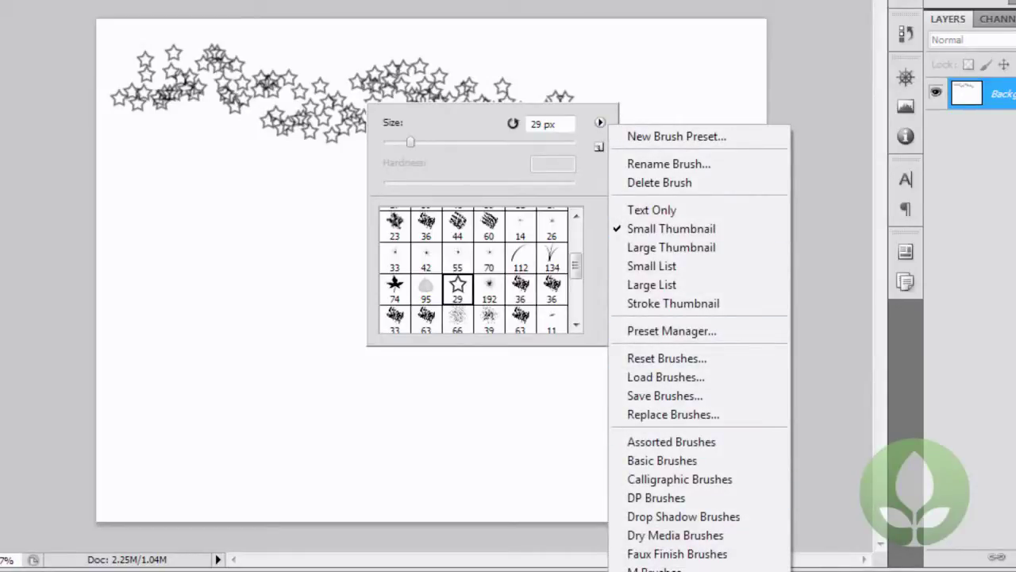
click(675, 569)
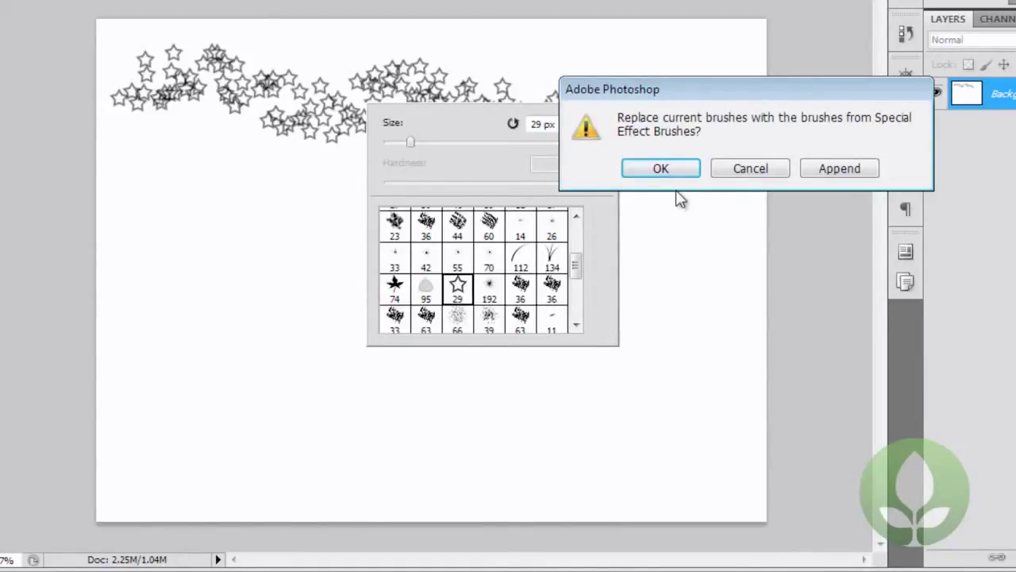
click(828, 174)
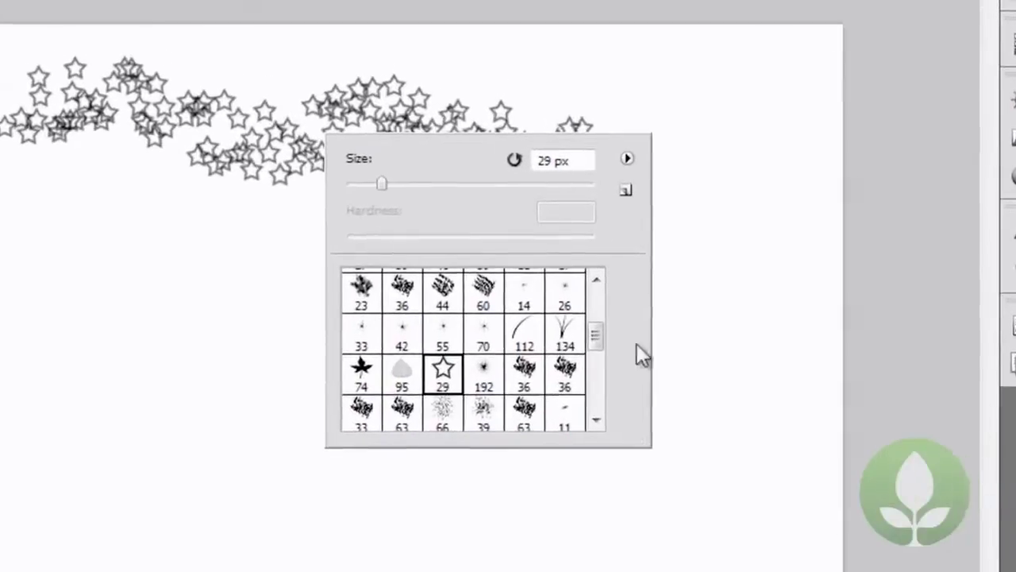
Choose the 45 px rubber duck brush from the added presets.
drag(596, 340, 601, 400)
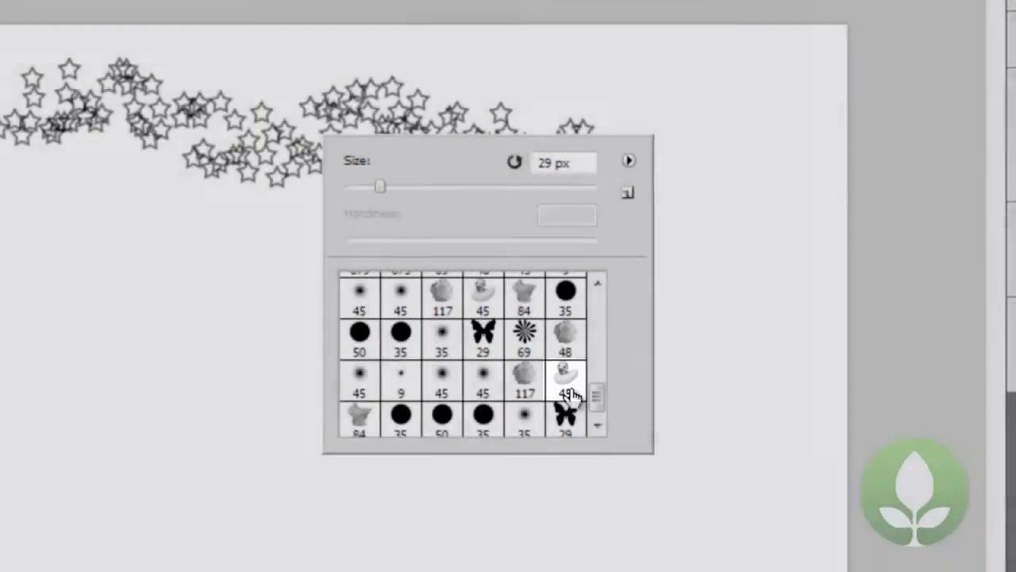
click(566, 389)
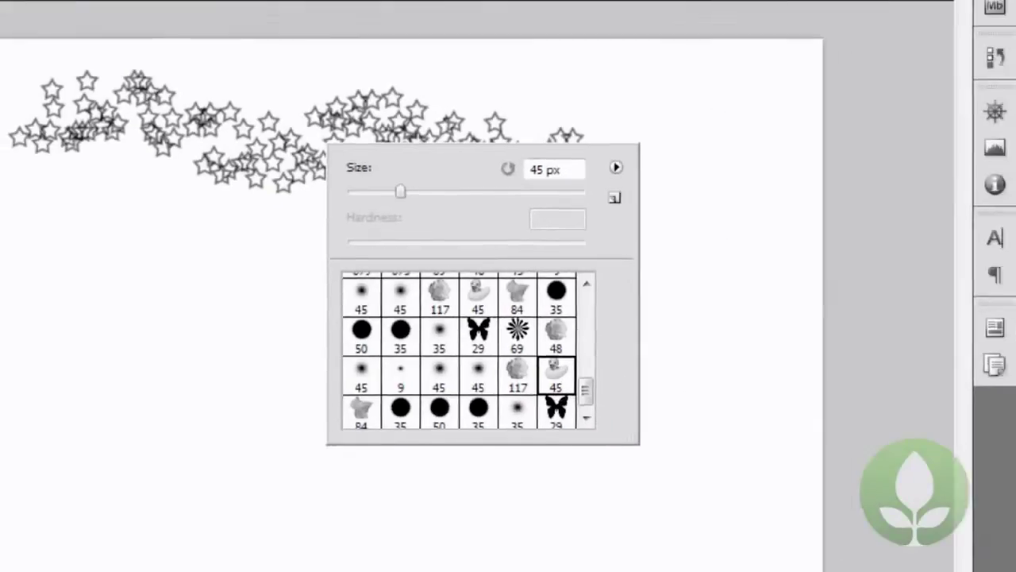
click(592, 49)
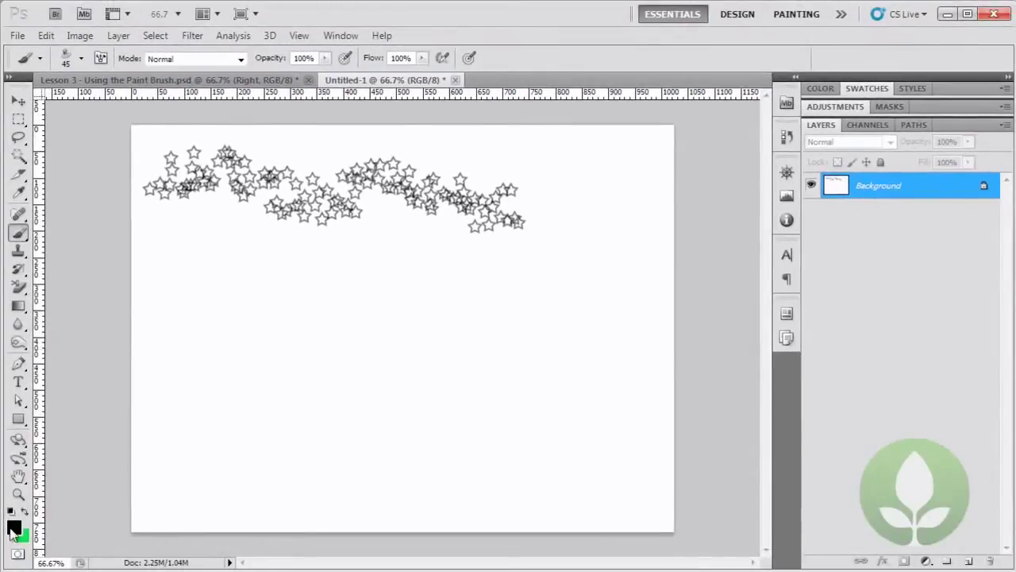
Set the foreground color to yellow, hex def10f, and paint a scattered band of ducks below the stars.
click(14, 528)
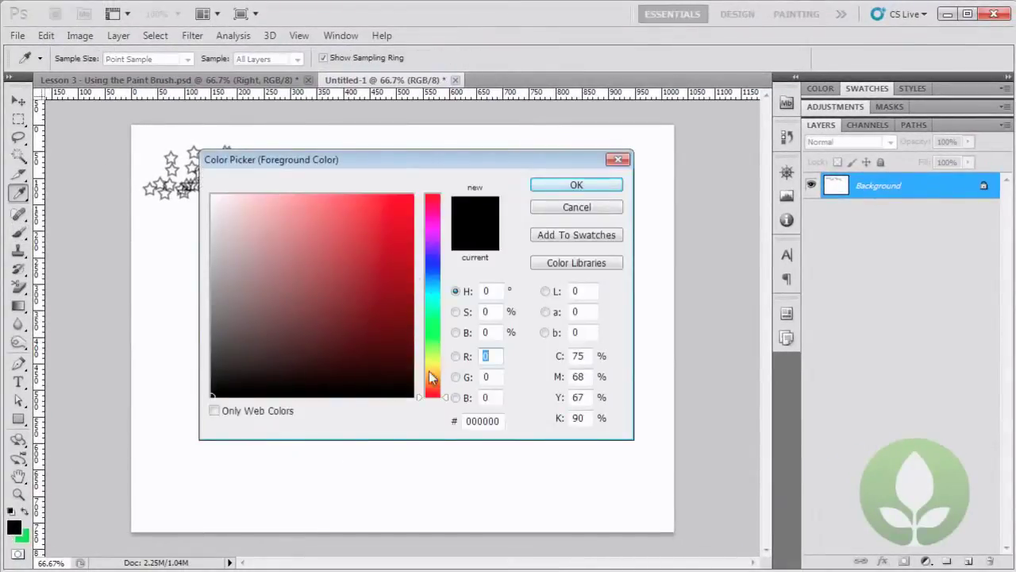
drag(434, 371, 433, 359)
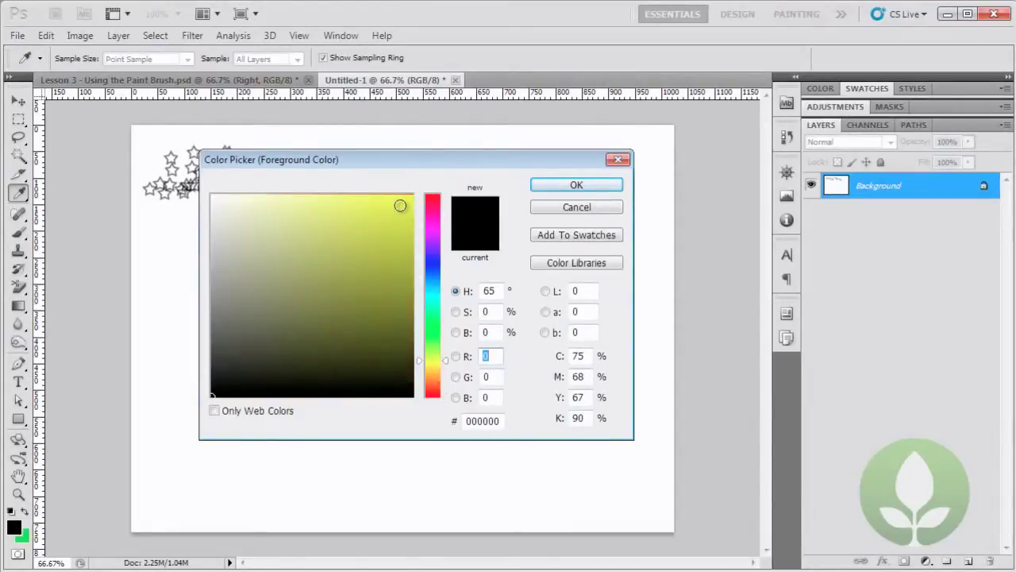
click(400, 206)
click(557, 185)
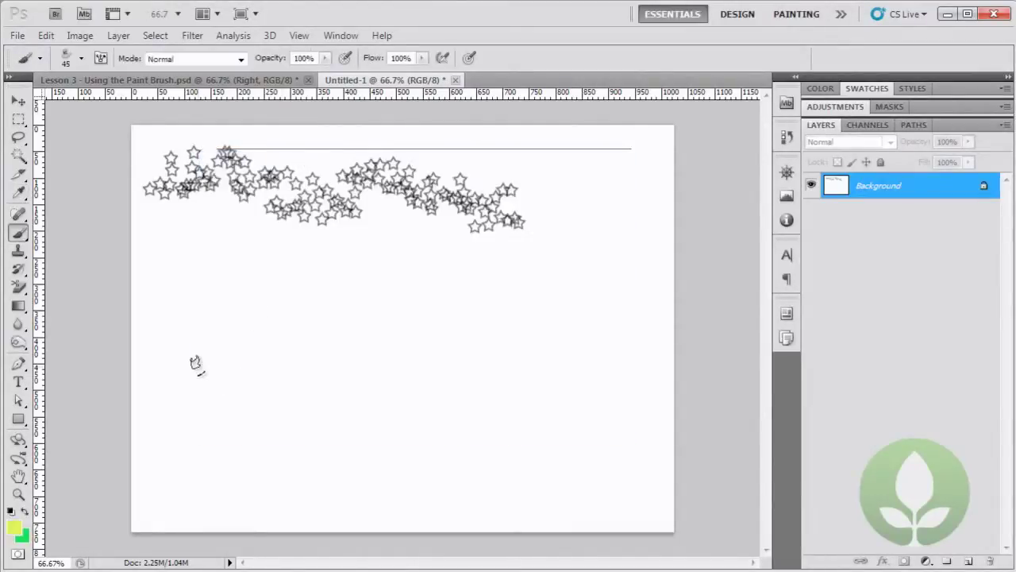
mouse_move(195, 363)
mouse_down()
mouse_move(247, 300)
mouse_move(339, 352)
mouse_move(416, 377)
mouse_move(508, 367)
mouse_up()
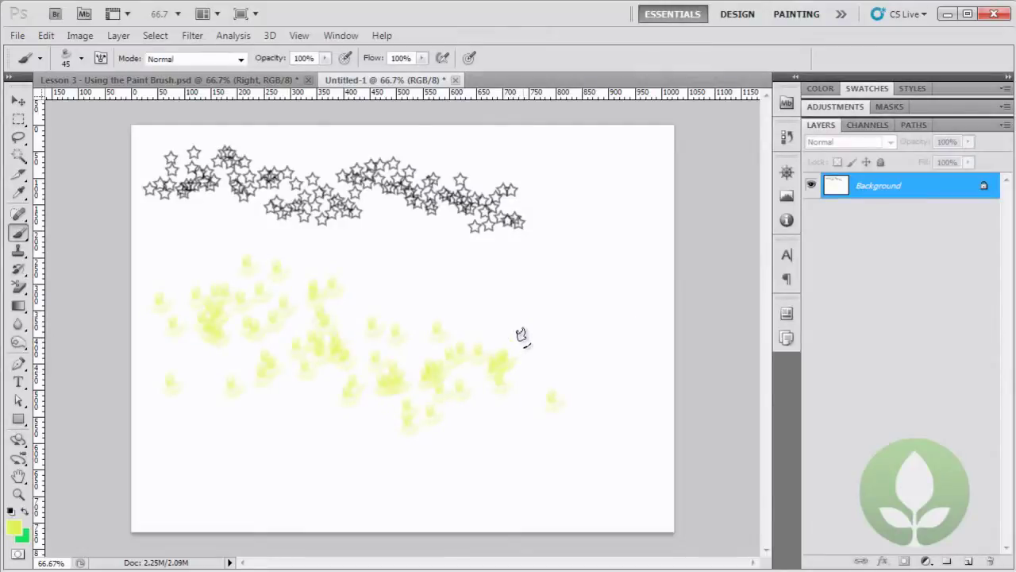
Paint scattered multicolored roses beside the yellow ducks using the 117 px rose brush with red, hex f2280d, as the foreground color.
right_click(409, 297)
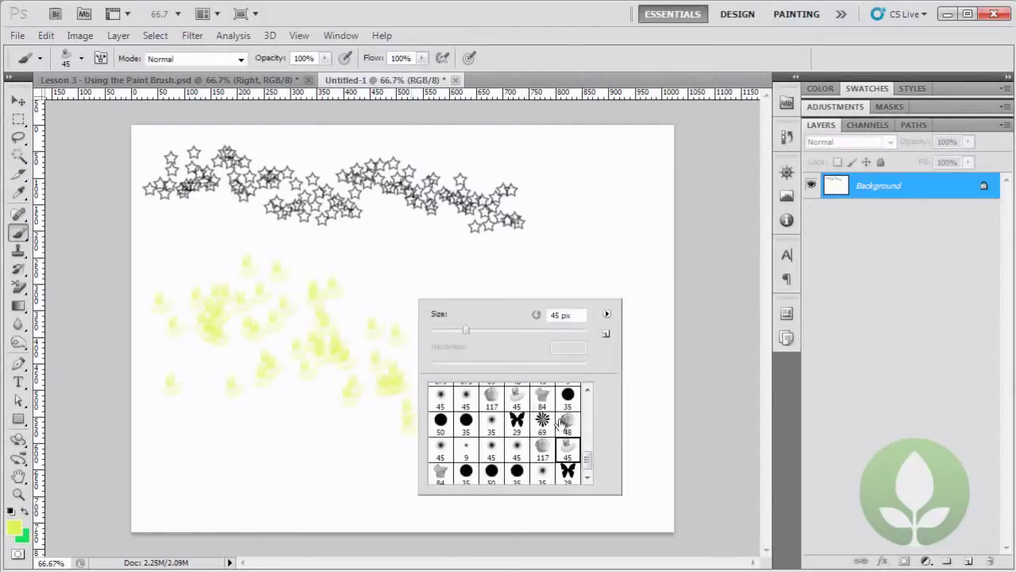
click(546, 451)
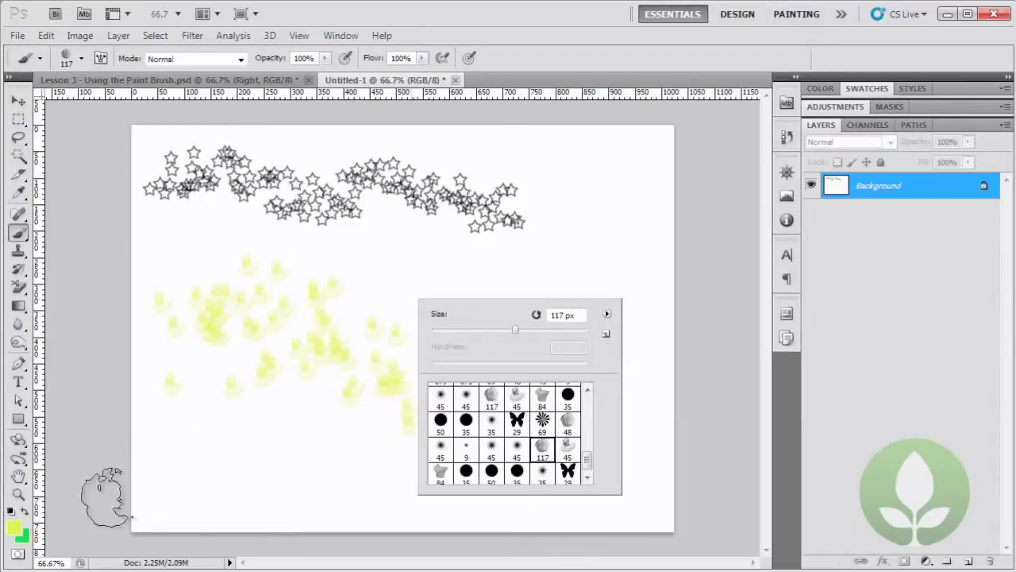
click(16, 533)
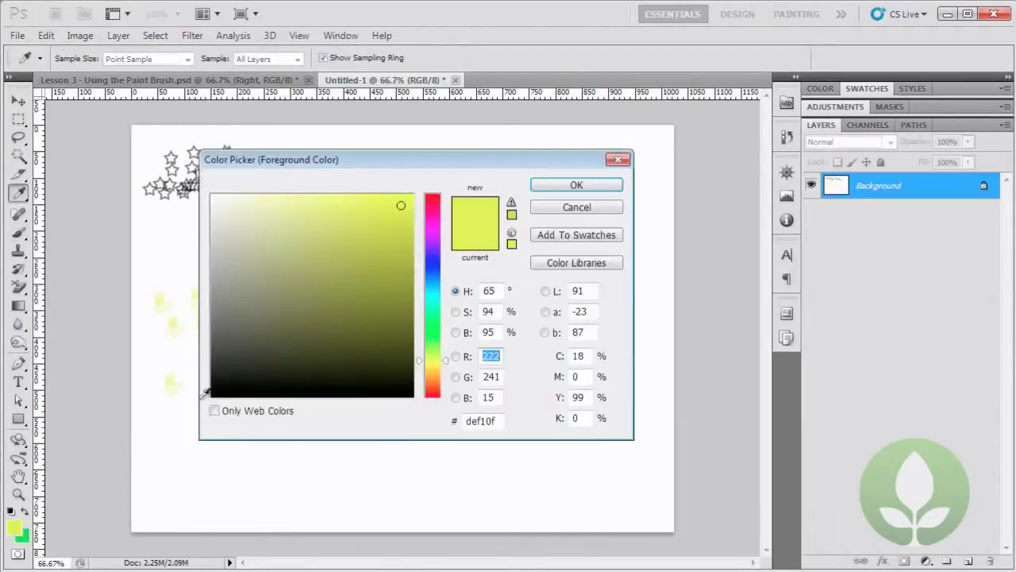
click(432, 392)
drag(431, 393, 431, 394)
click(402, 205)
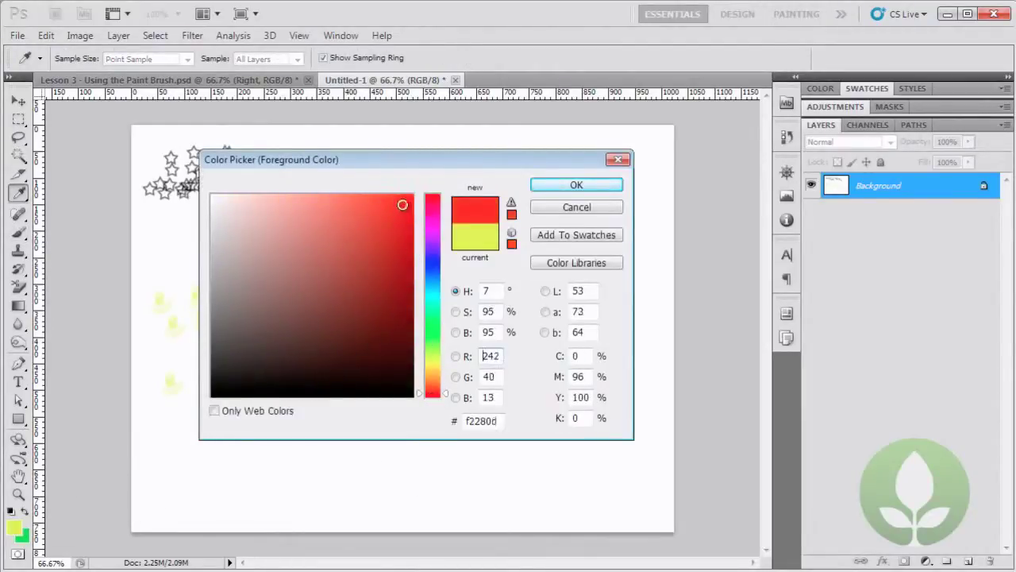
click(561, 186)
mouse_move(453, 279)
mouse_down()
mouse_move(521, 283)
mouse_move(577, 334)
mouse_move(591, 375)
mouse_move(564, 417)
mouse_up()
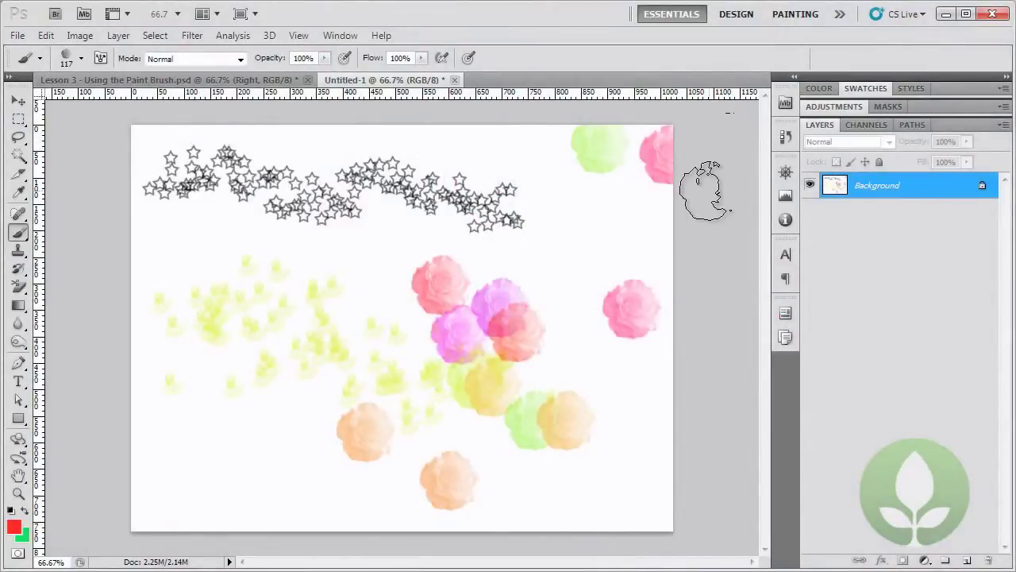
Switch to the Chrome browser and open the Free Photoshop Brushes article from the Photoshop category, down to its list of brush sites.
key(alt+Tab)
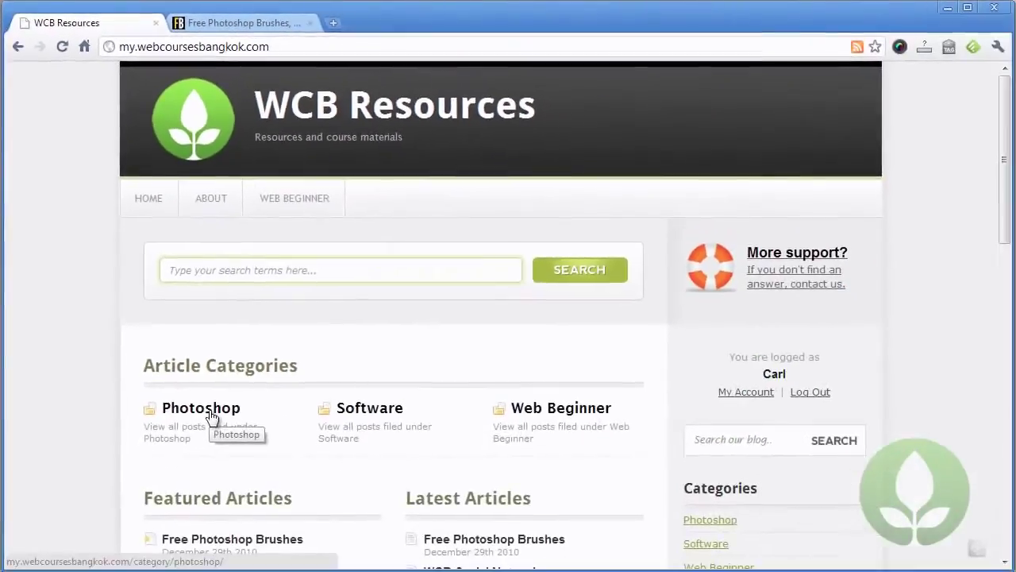
click(212, 410)
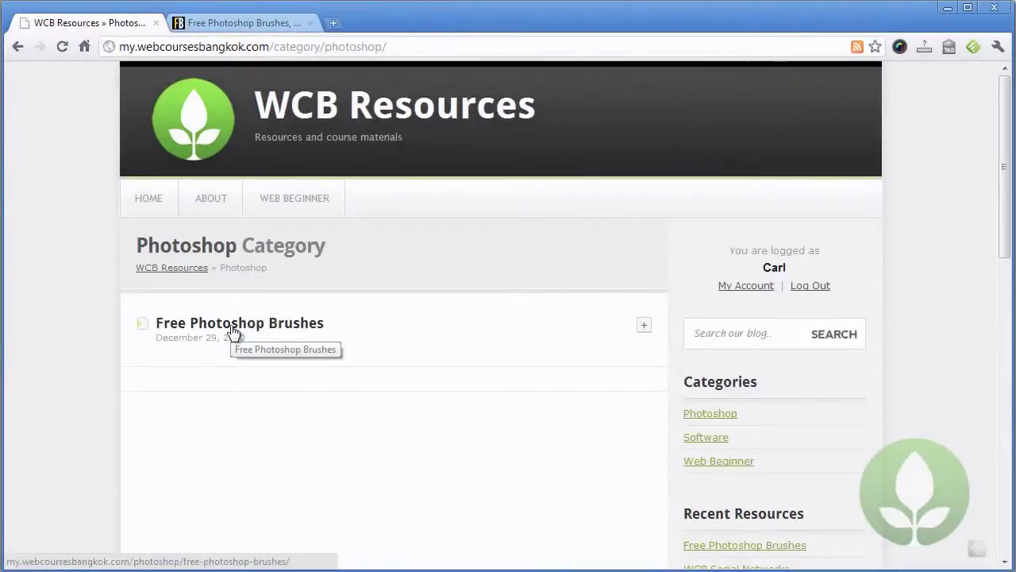
click(234, 330)
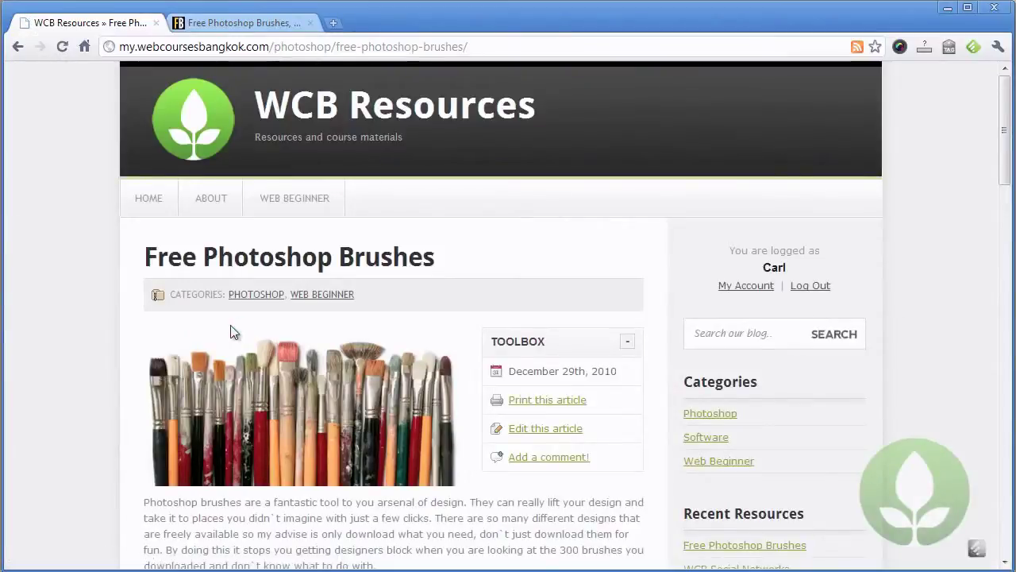
scroll(294, 305, down, 4)
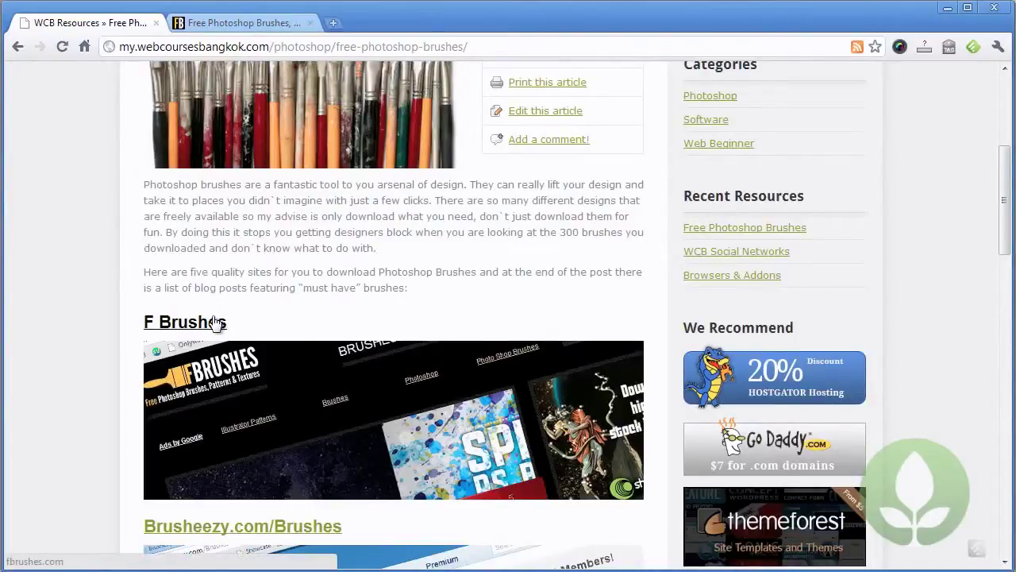
Open the fbrushes.com site and save the Melancholy Brushes zip from its recent brushes to the Downloads folder.
click(232, 21)
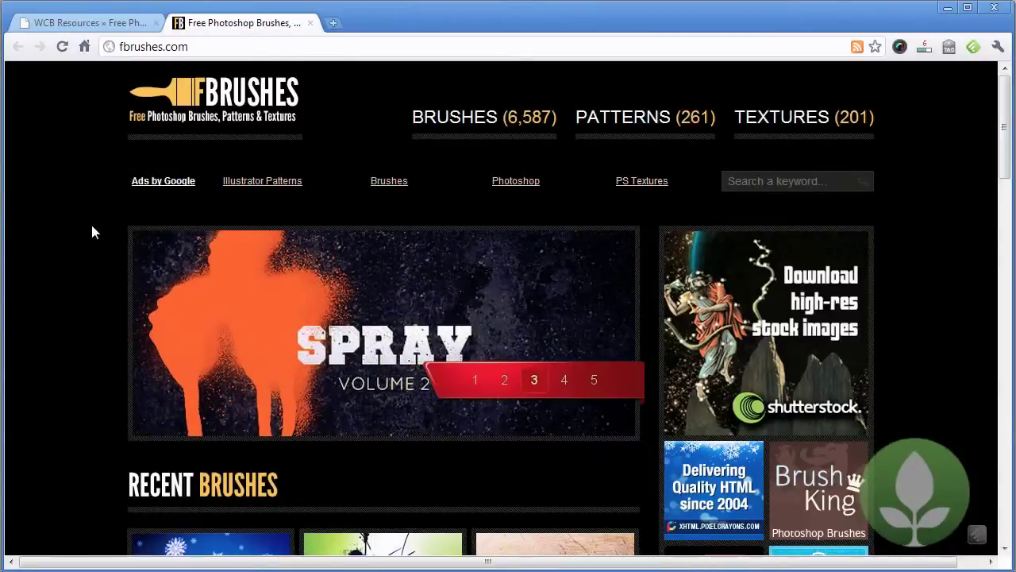
mouse_move(508, 130)
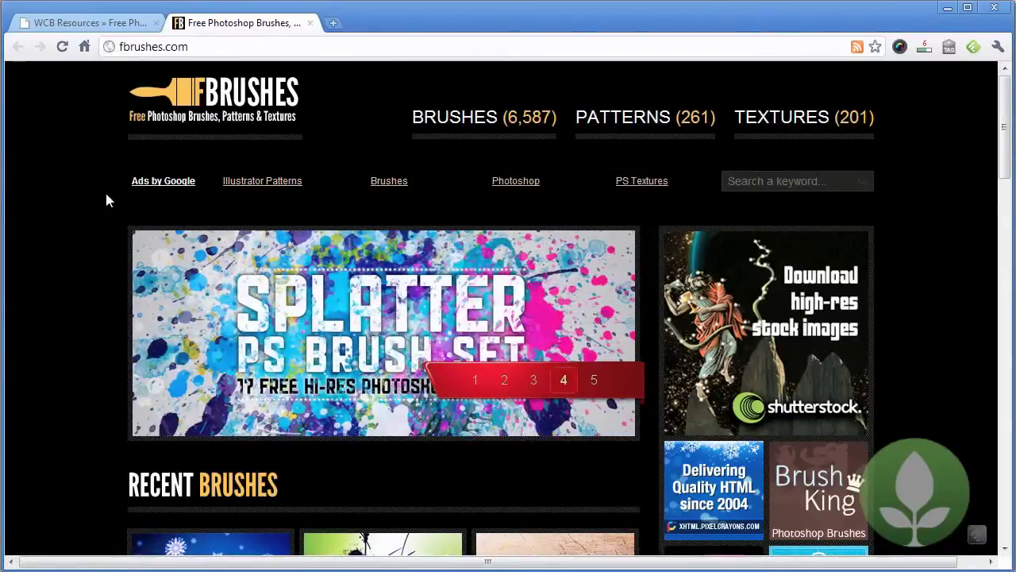
scroll(105, 198, down, 4)
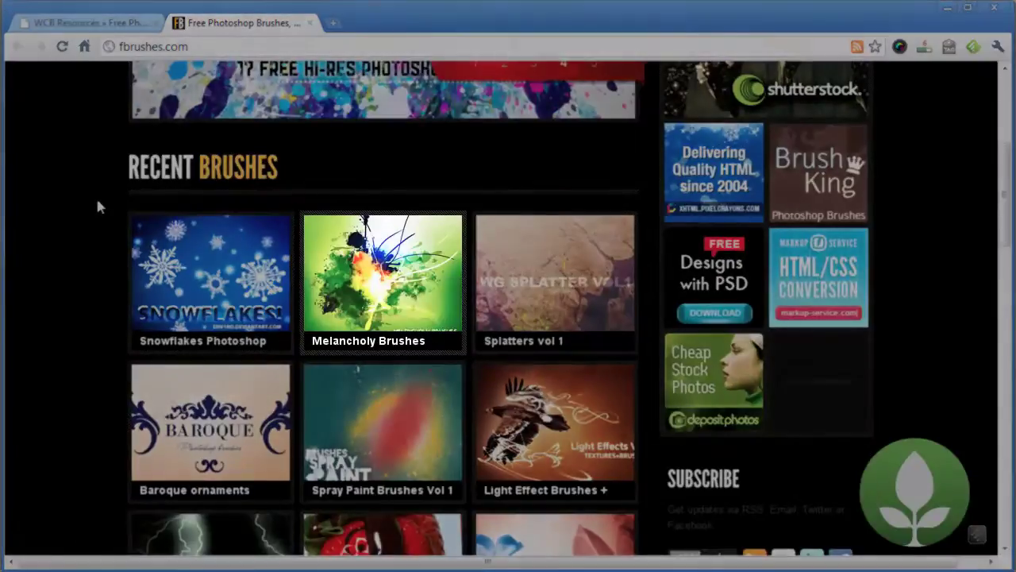
mouse_move(413, 296)
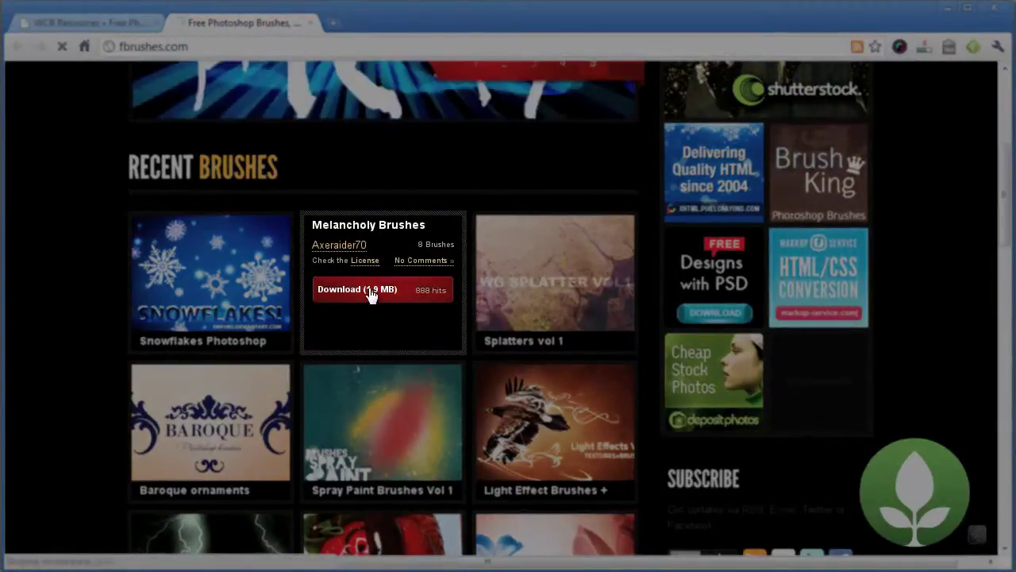
click(369, 291)
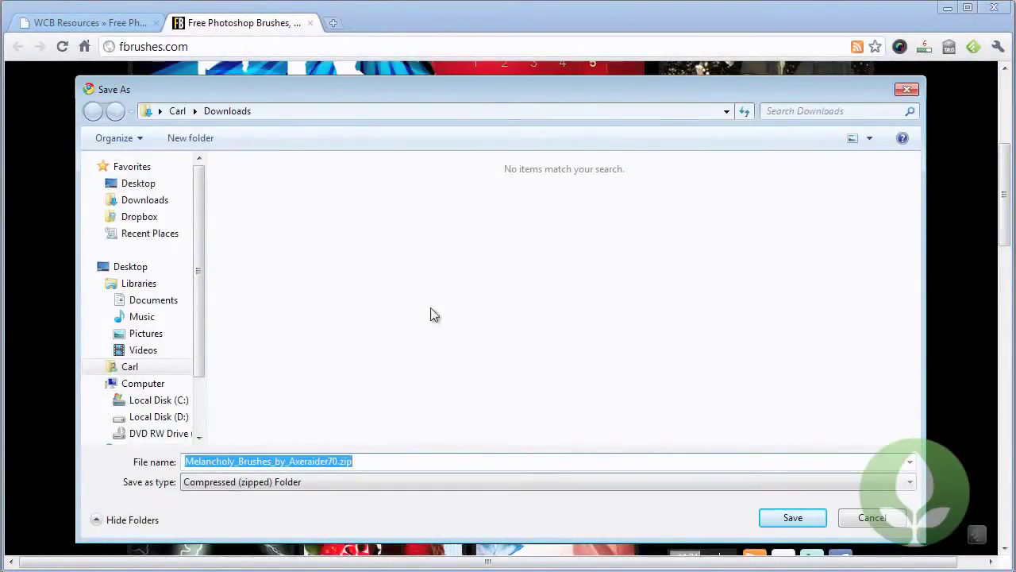
click(794, 520)
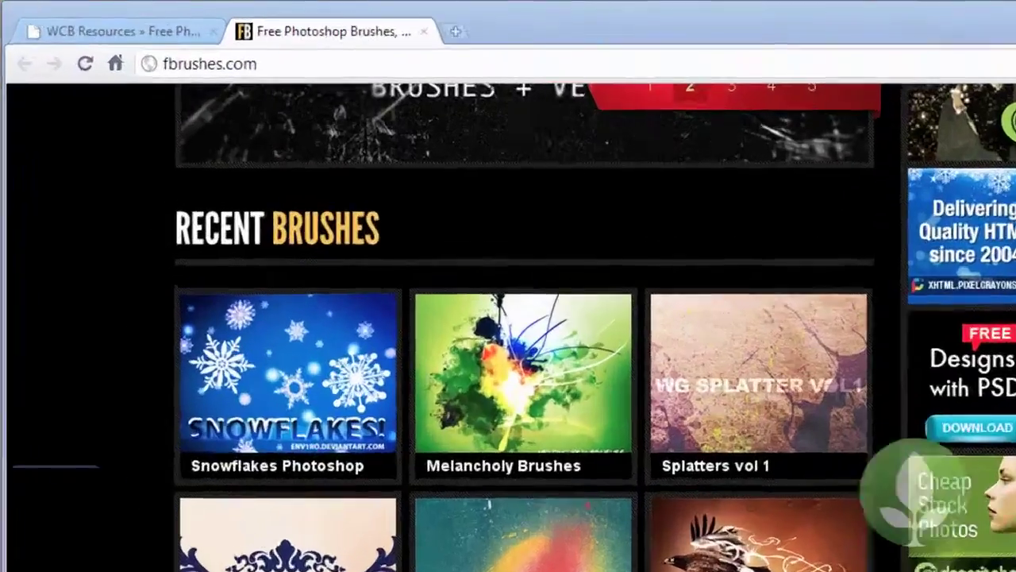
Switch to the Downloads folder and extract the Melancholy Brushes zip into its own folder.
key(alt+Tab)
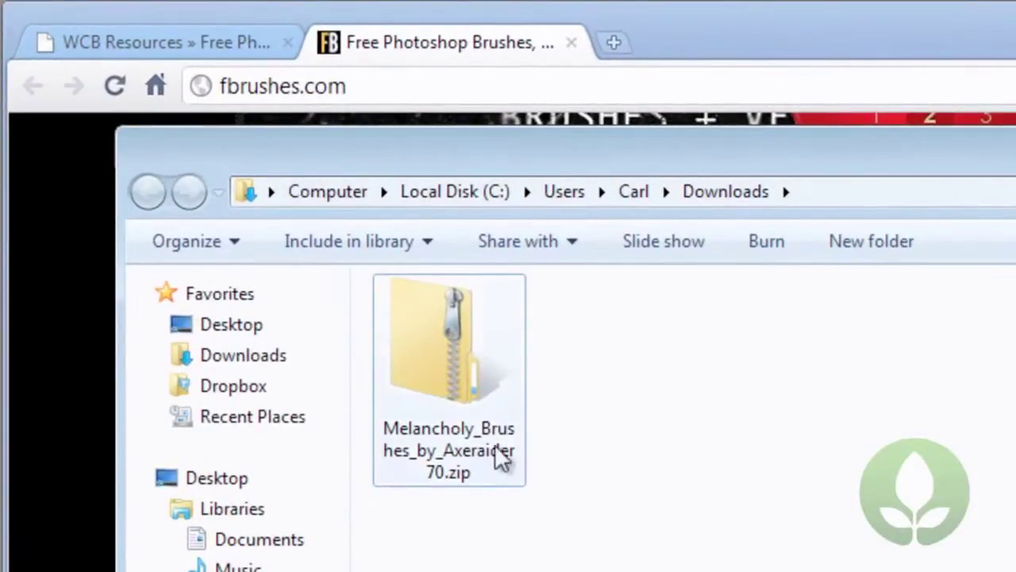
mouse_move(505, 458)
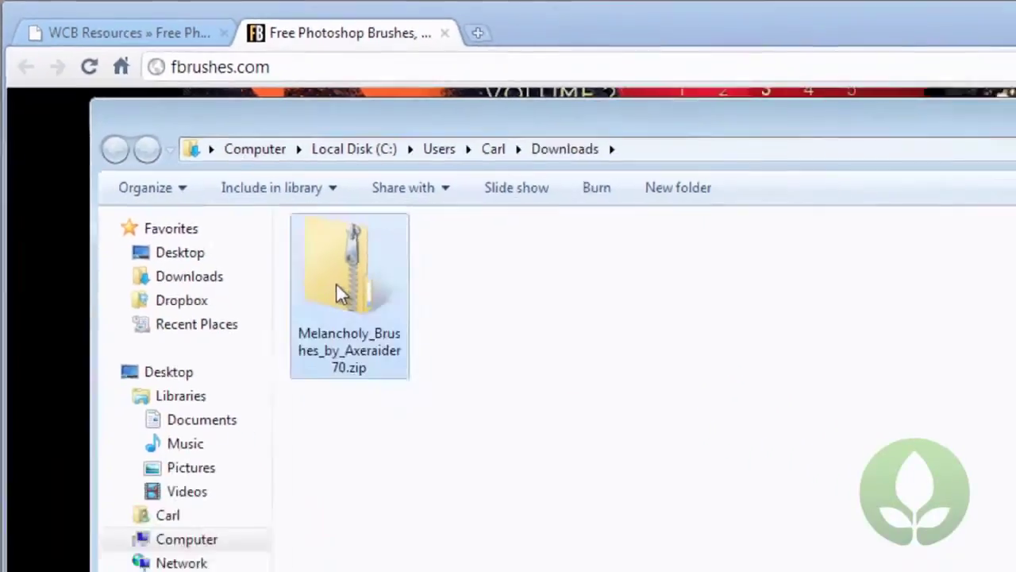
right_click(434, 370)
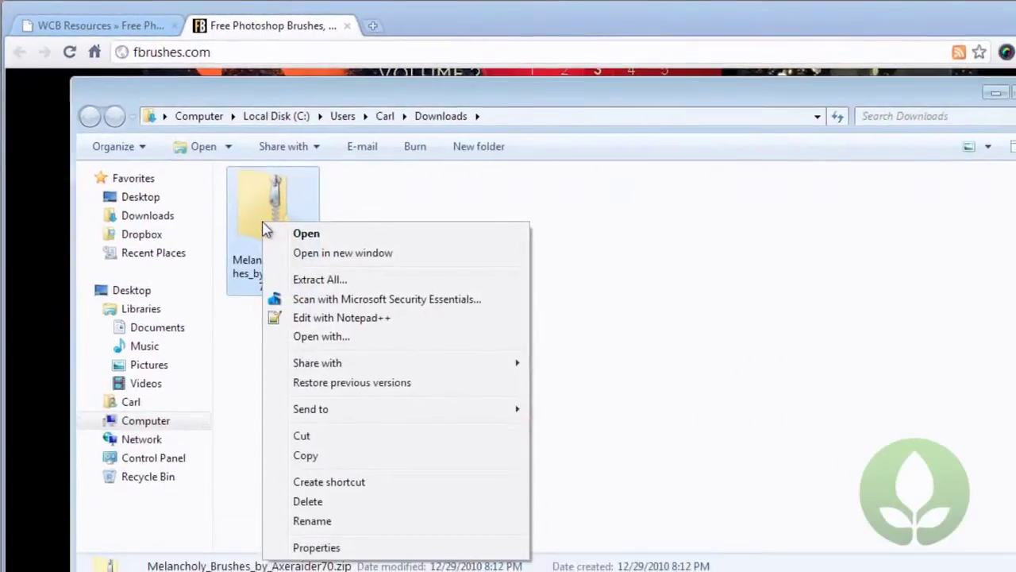
click(335, 281)
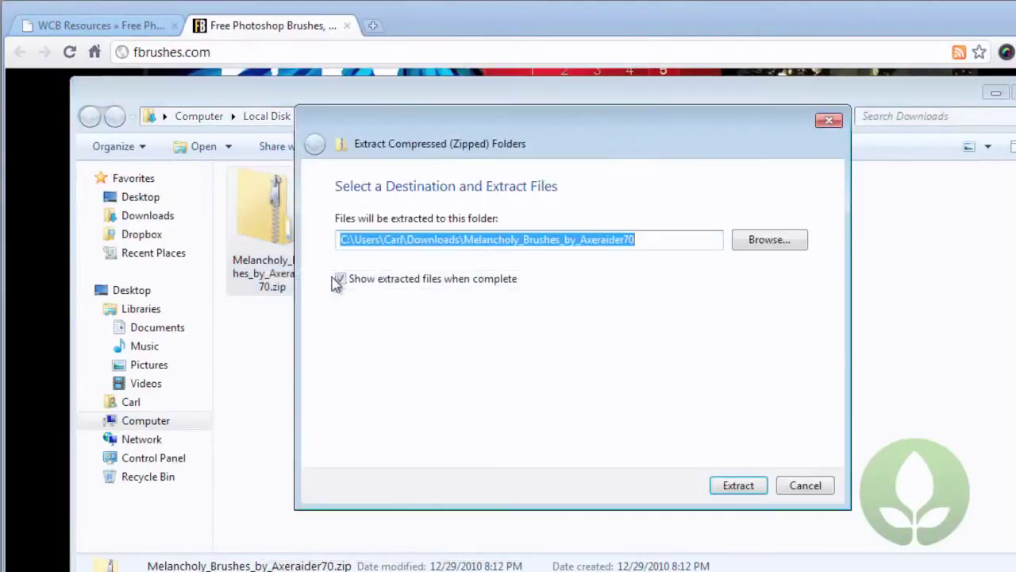
click(739, 485)
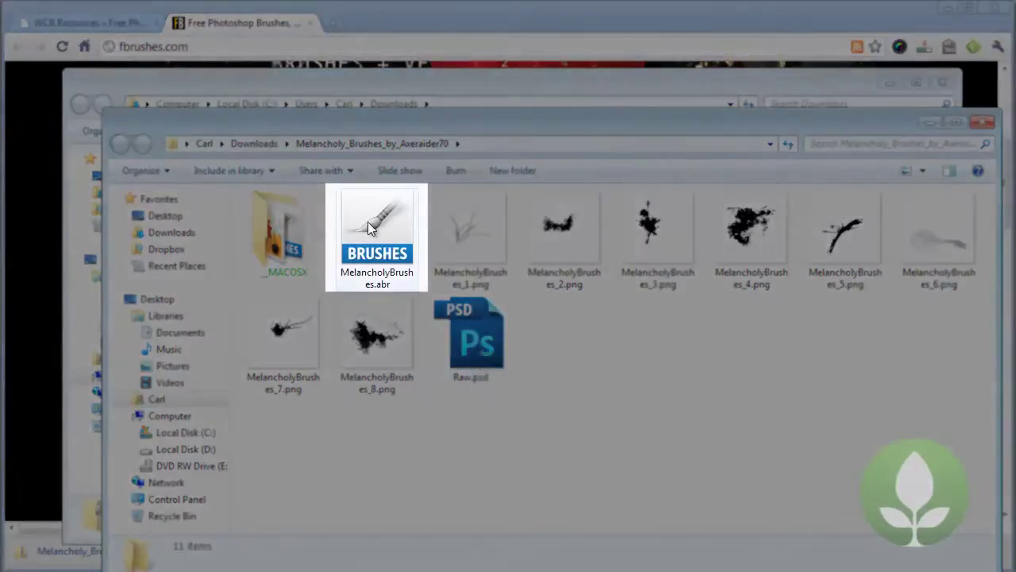
Load MelancholyBrushes.abr from the extracted folder into Photoshop and look through the added brushes in the preset list.
click(361, 282)
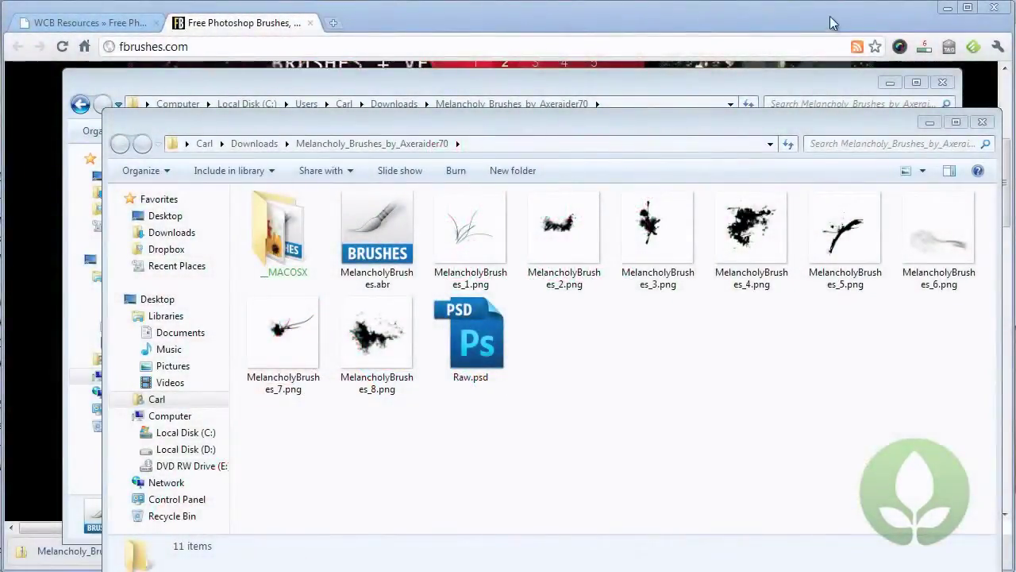
click(386, 232)
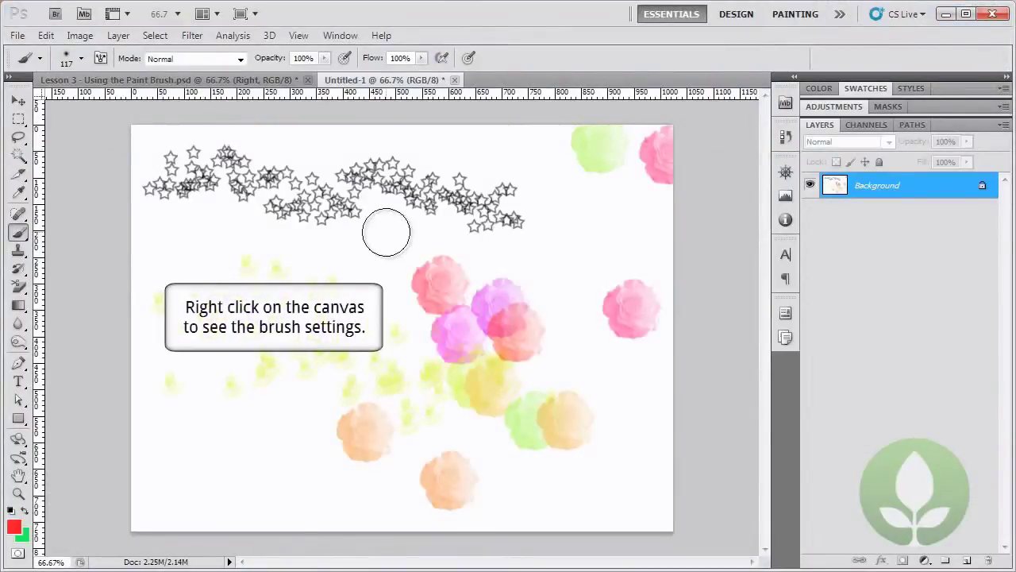
right_click(391, 231)
drag(561, 374, 562, 383)
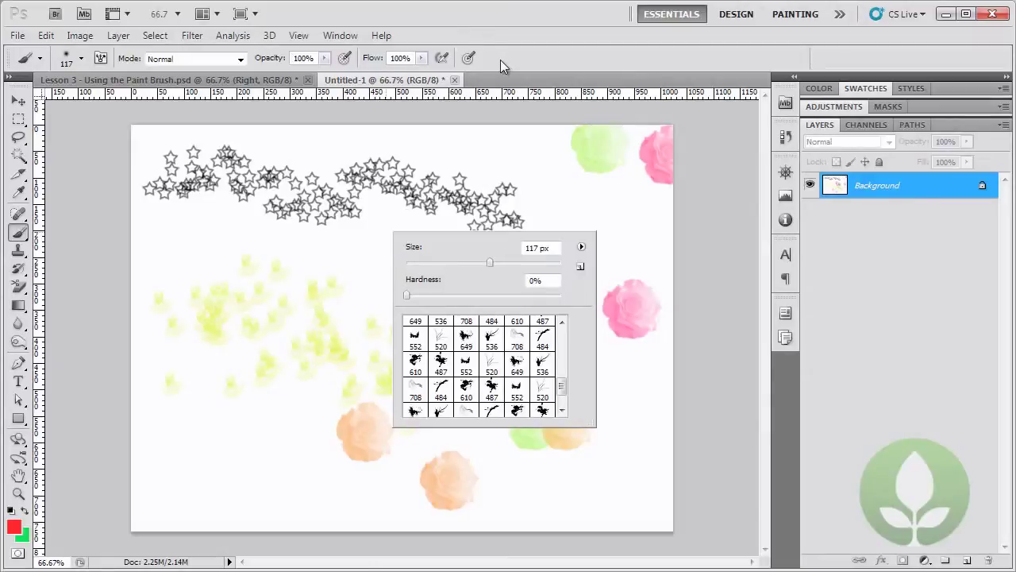
click(500, 61)
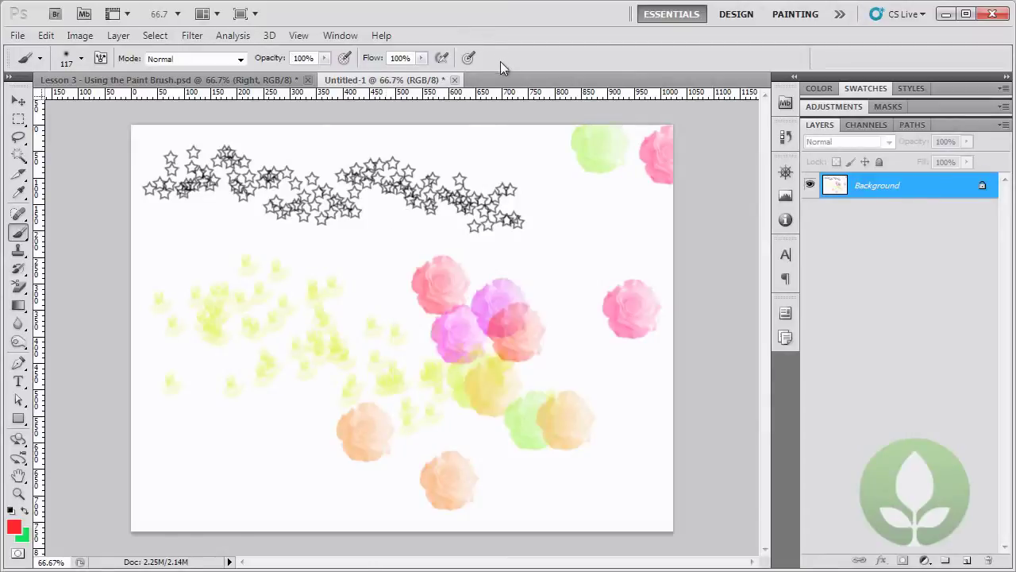
Create a new document with the Web preset, 1024 x 768 pixels, 72 pixels/inch, and a white background.
click(19, 36)
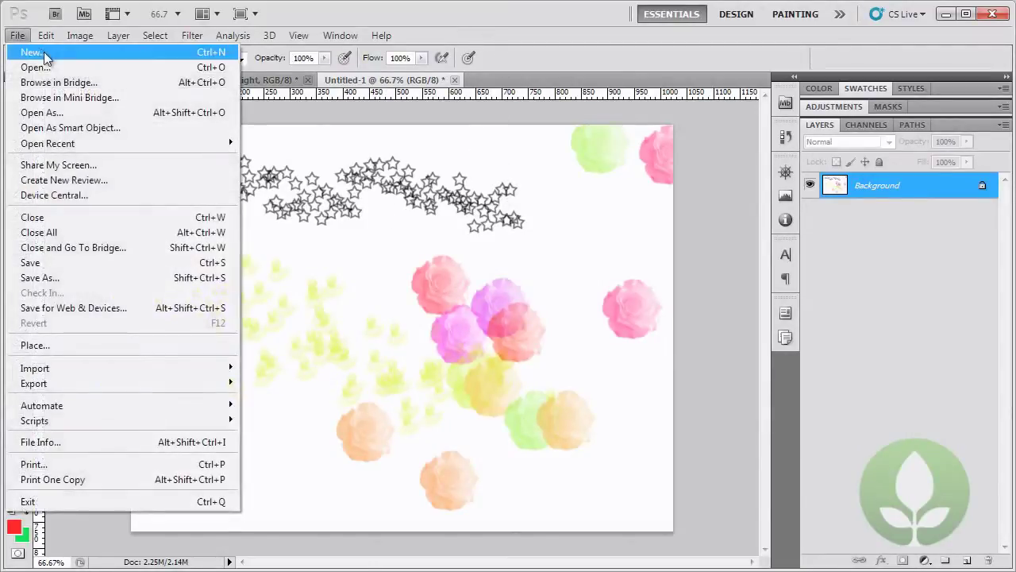
click(41, 50)
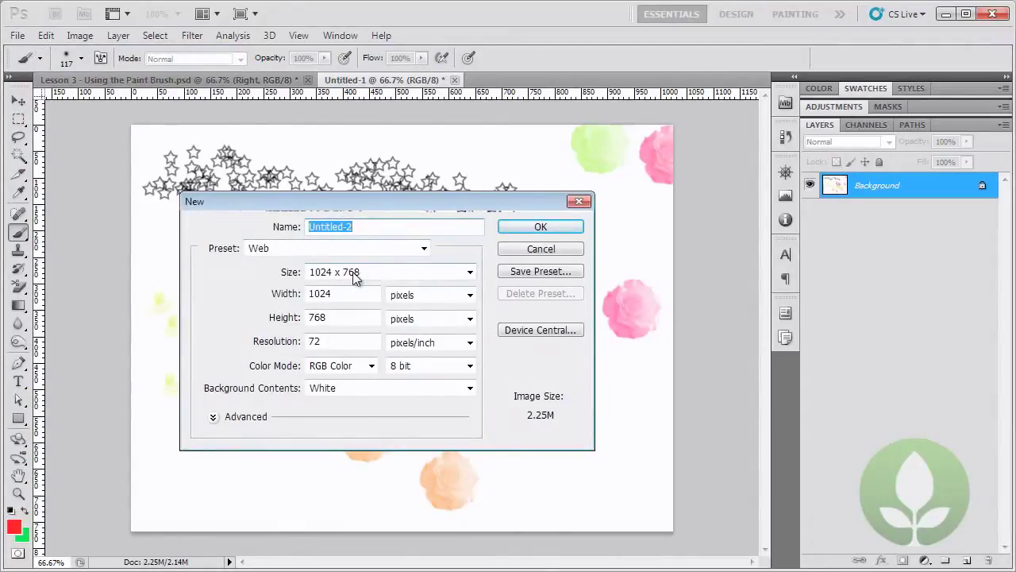
click(540, 227)
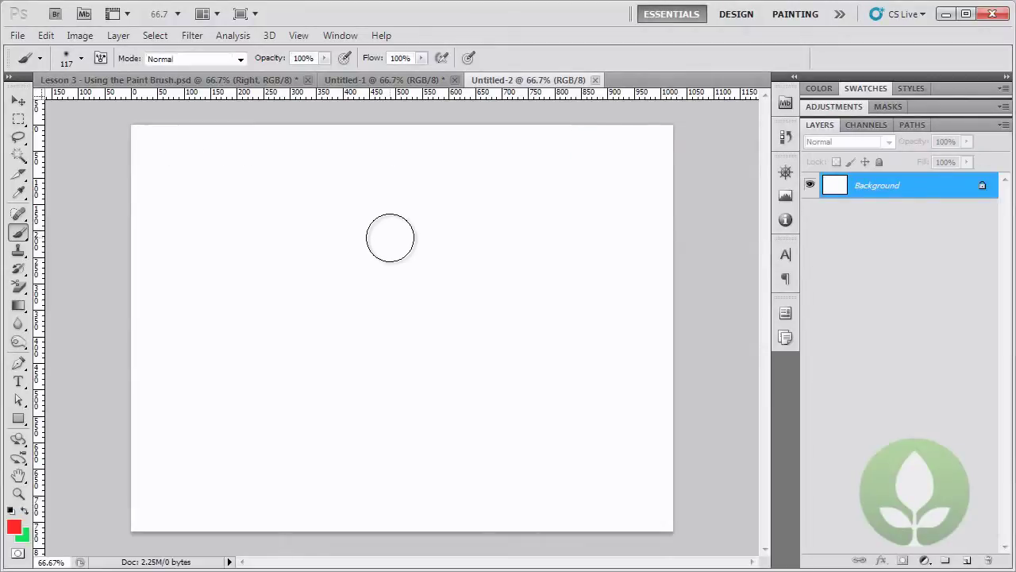
Choose the 487 px splatter brush and stamp it once in red on the left part of the canvas.
right_click(389, 235)
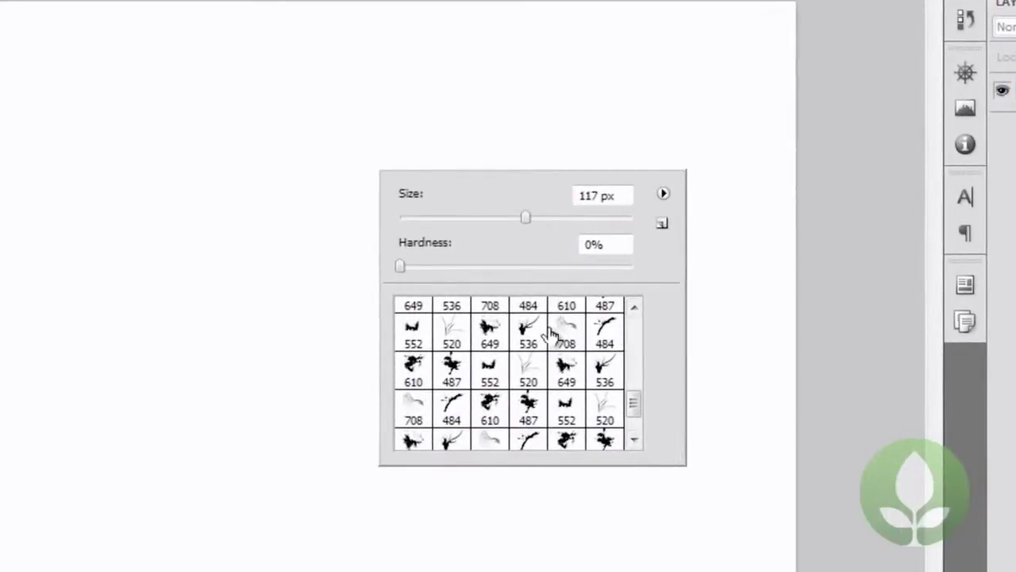
click(451, 373)
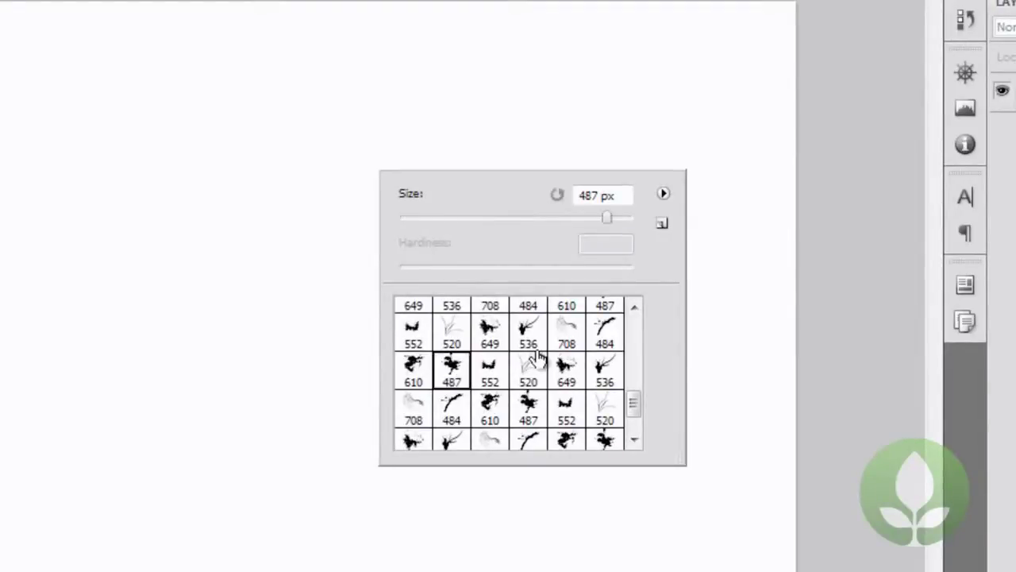
click(150, 266)
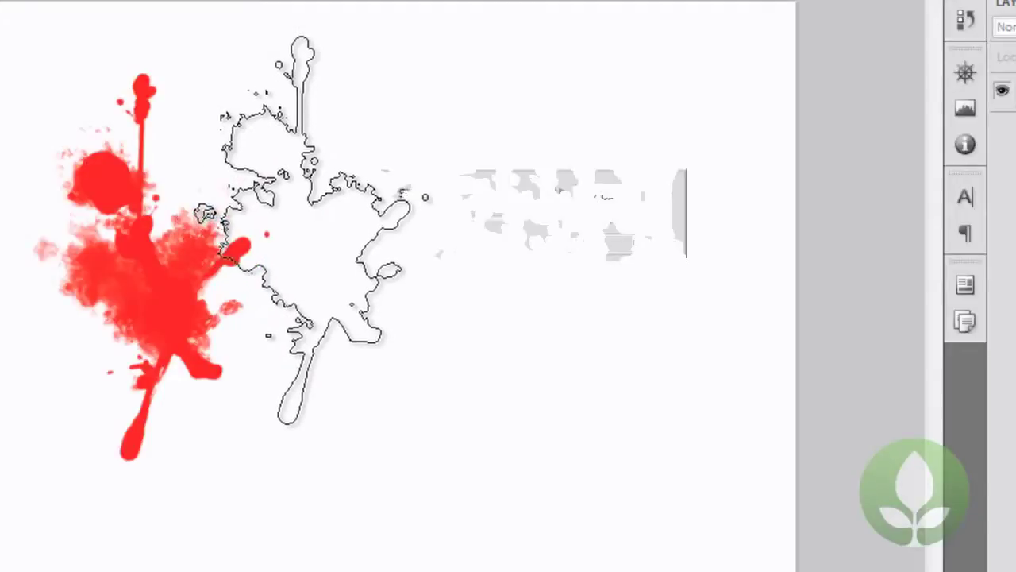
Stamp three red grass shapes beside and below the splatter using the 520 px grass-blade brush.
right_click(358, 252)
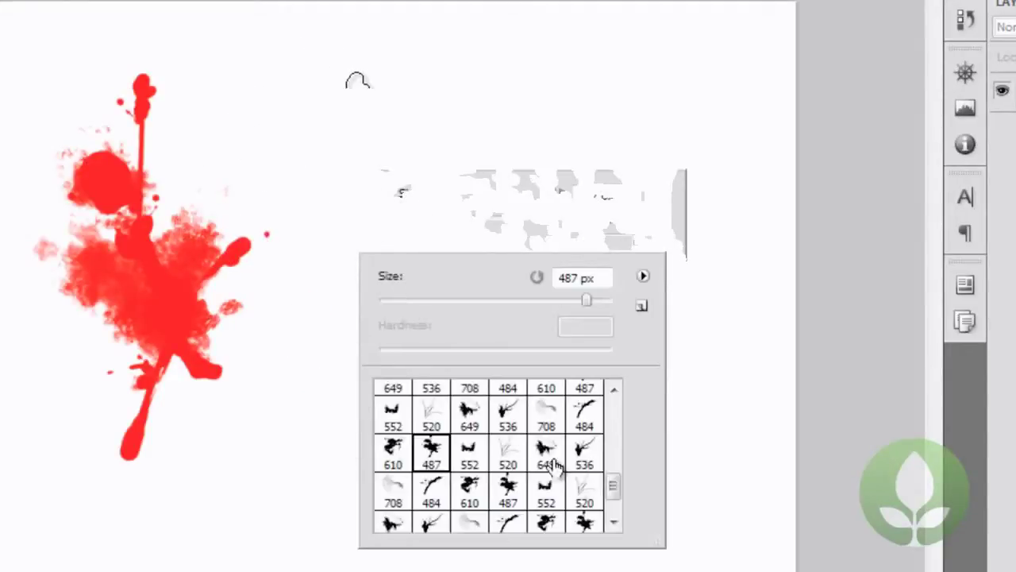
click(584, 493)
click(462, 191)
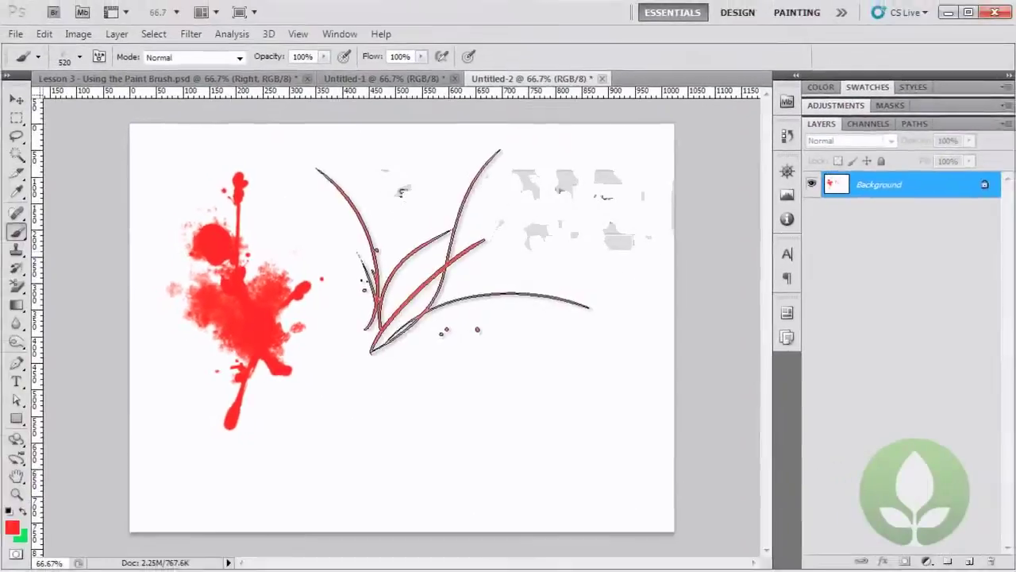
click(554, 337)
click(344, 345)
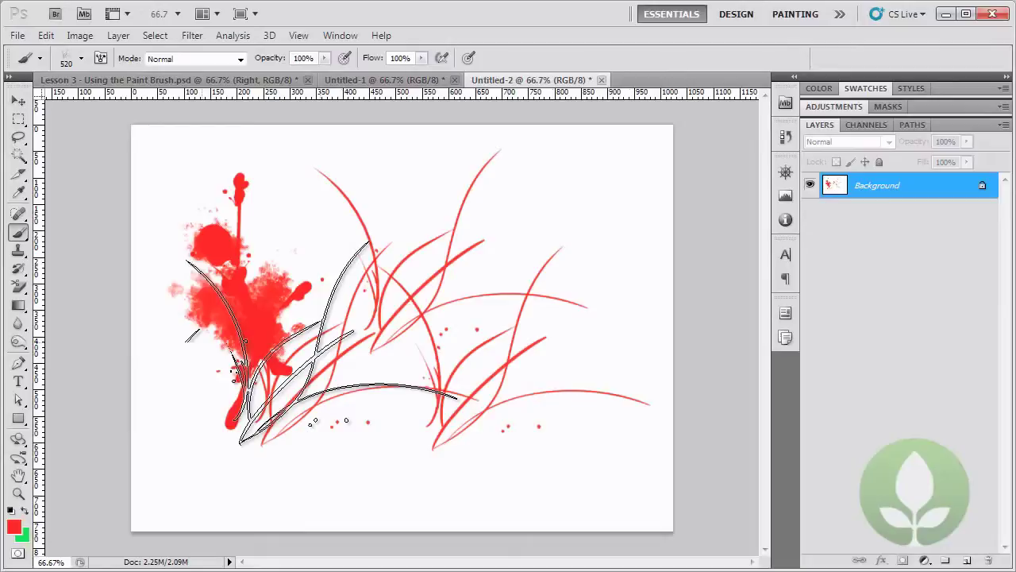
right_click(506, 387)
drag(544, 463, 546, 474)
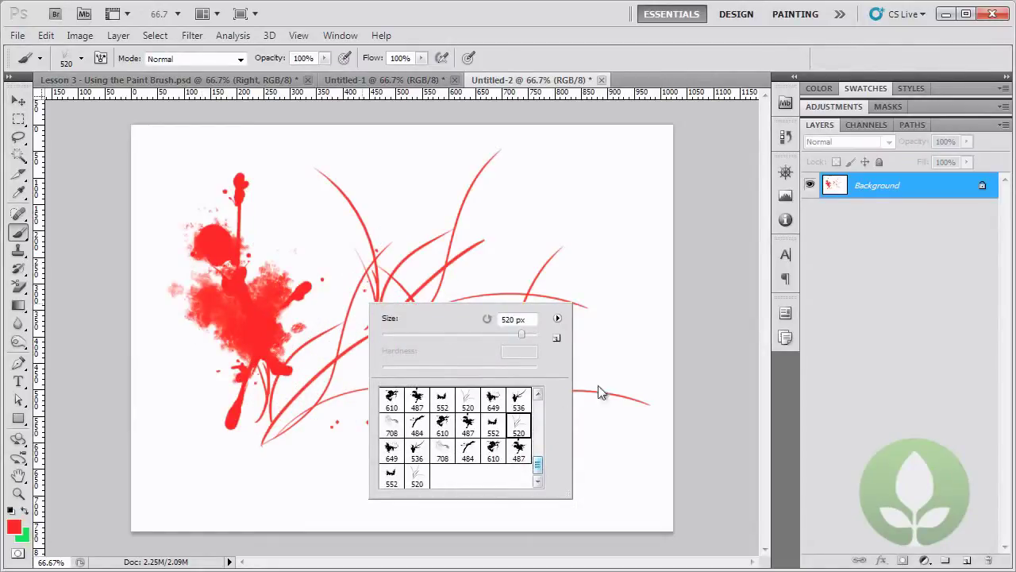
click(845, 75)
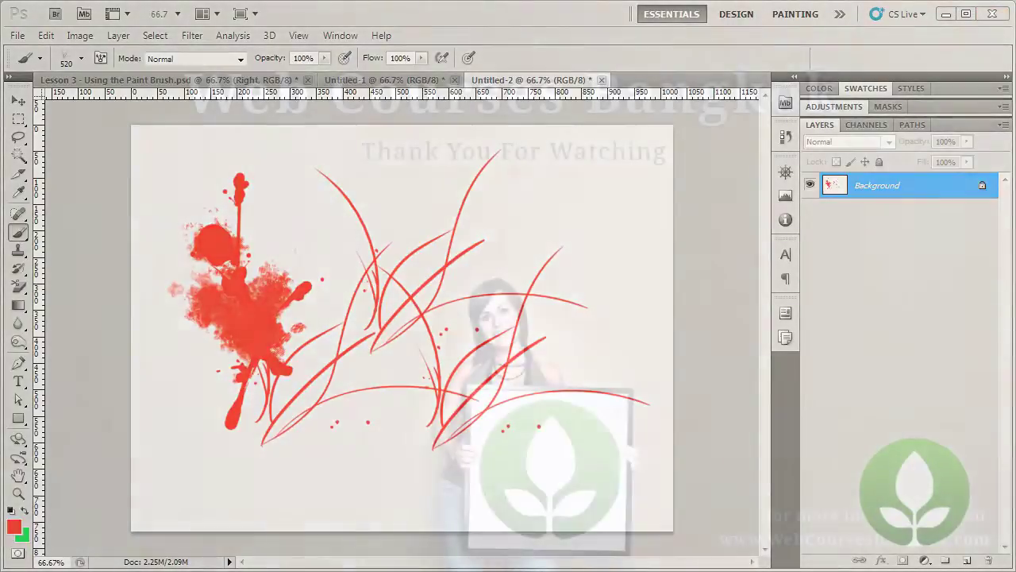
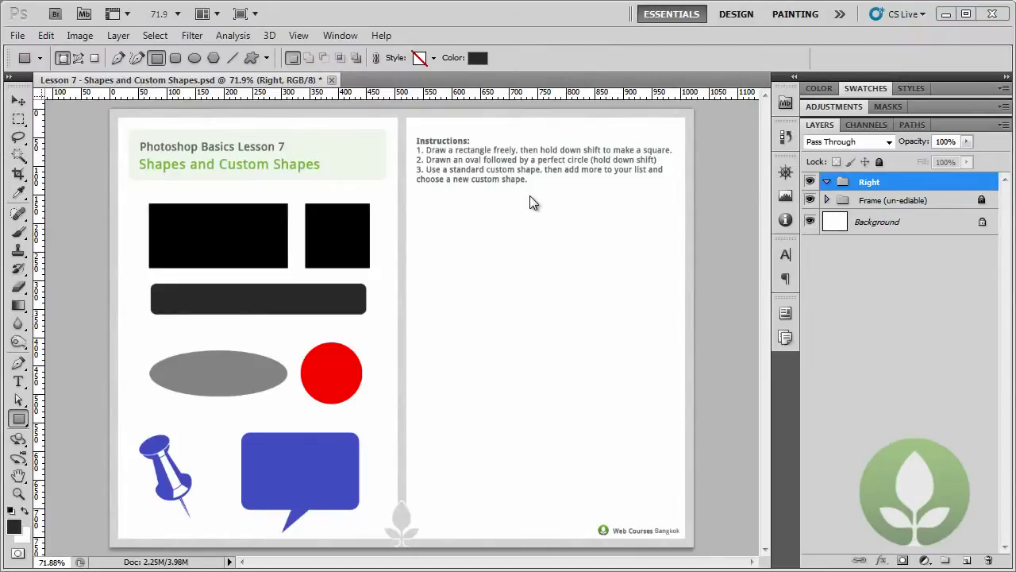
In the Lesson 7 shapes document, examine the shape tool variants and the Rectangle Options.
click(24, 424)
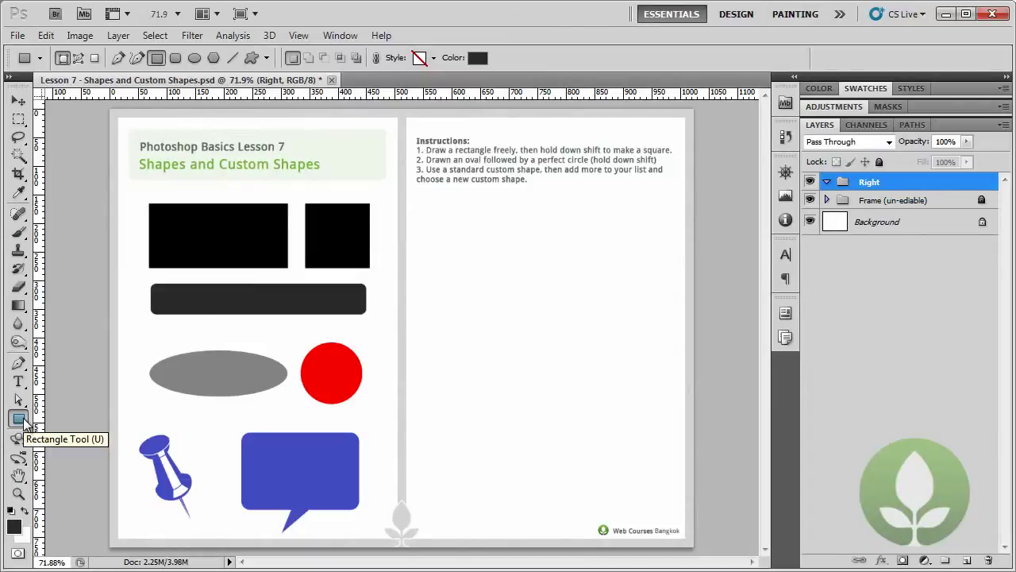
click(24, 424)
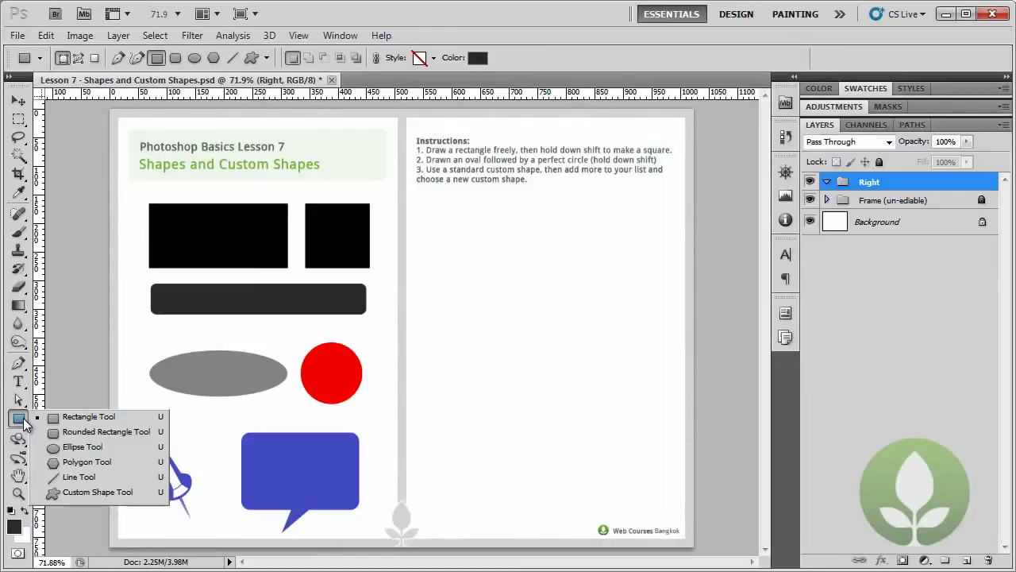
click(40, 58)
click(41, 59)
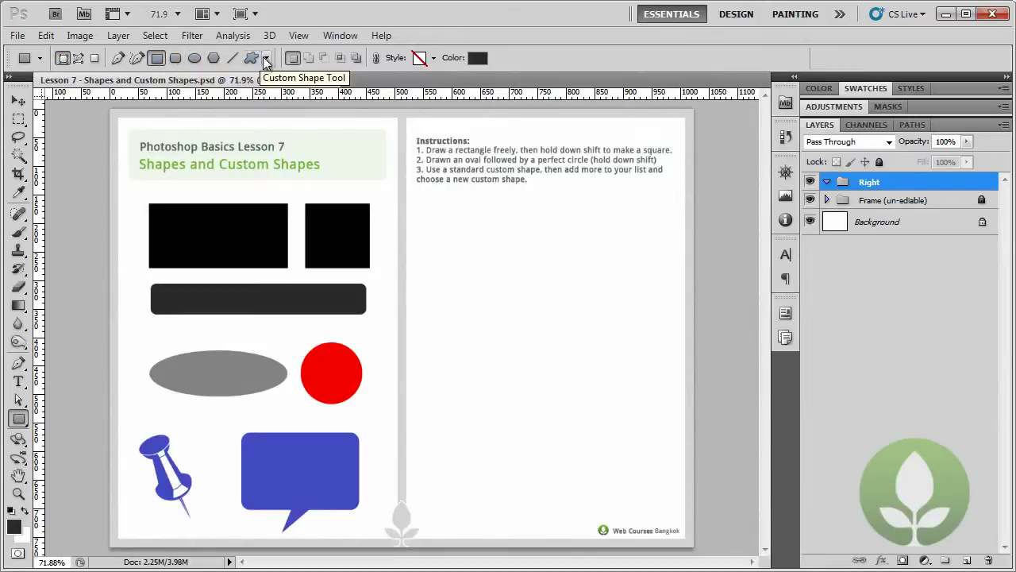
click(26, 420)
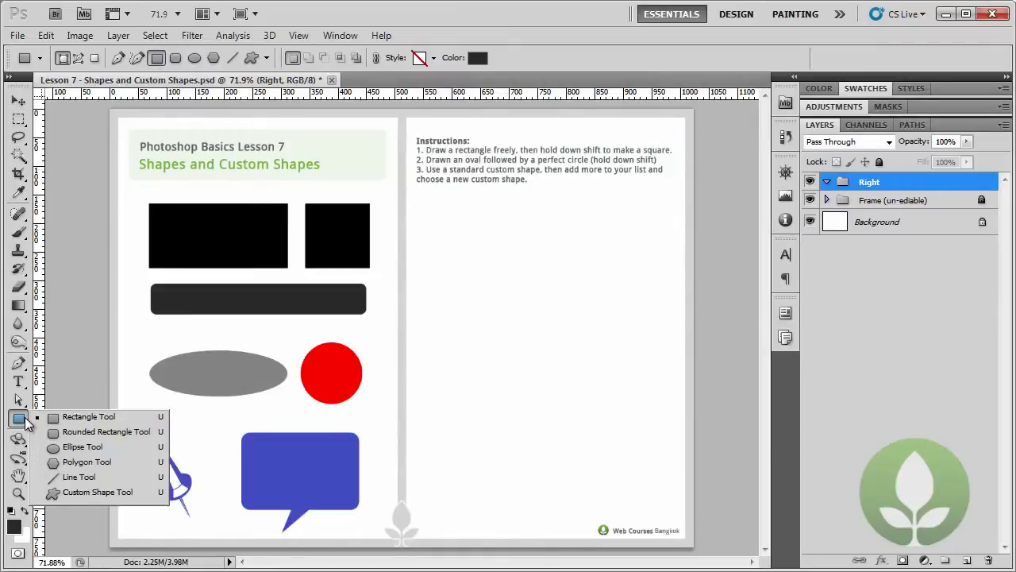
click(268, 60)
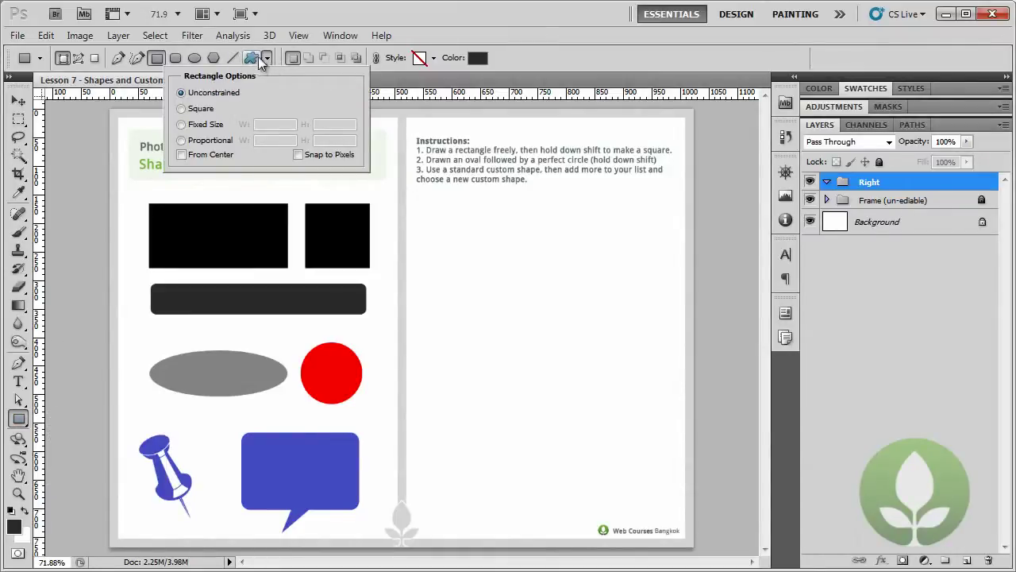
click(453, 38)
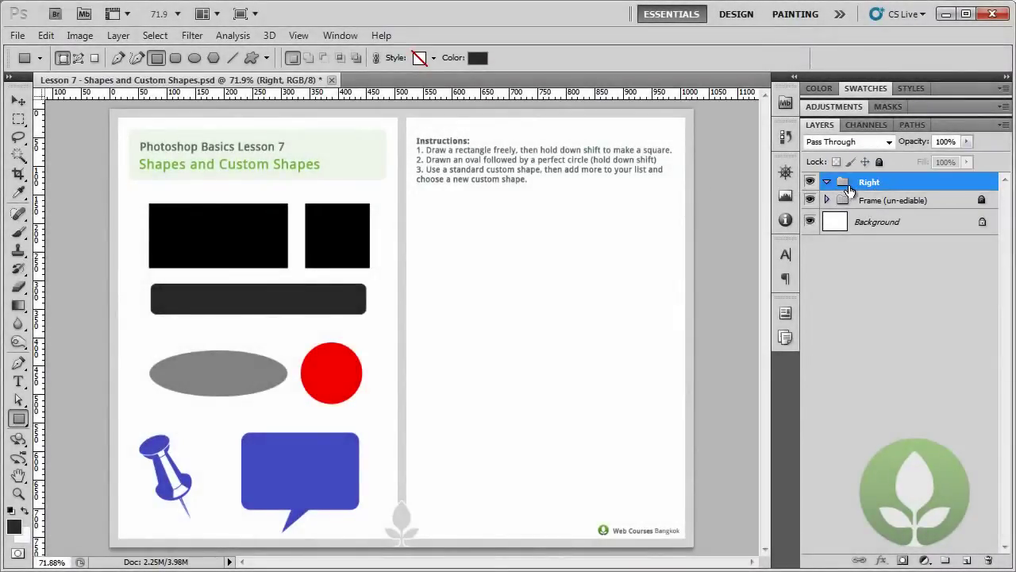
Set the foreground color to black (000000) and draw a rectangle about 285 x 115 px below the instructions on the right page.
click(13, 527)
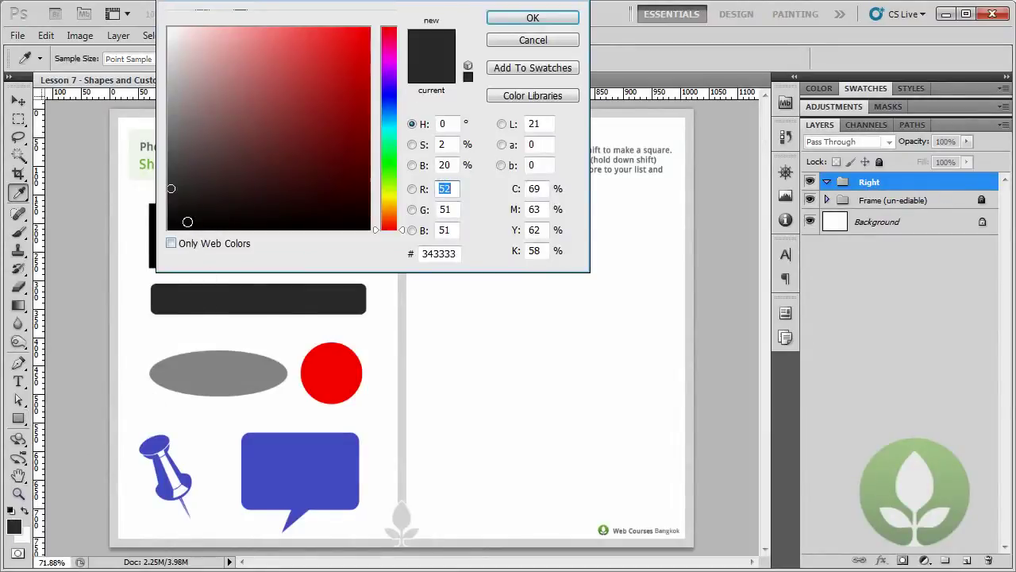
drag(185, 214, 167, 233)
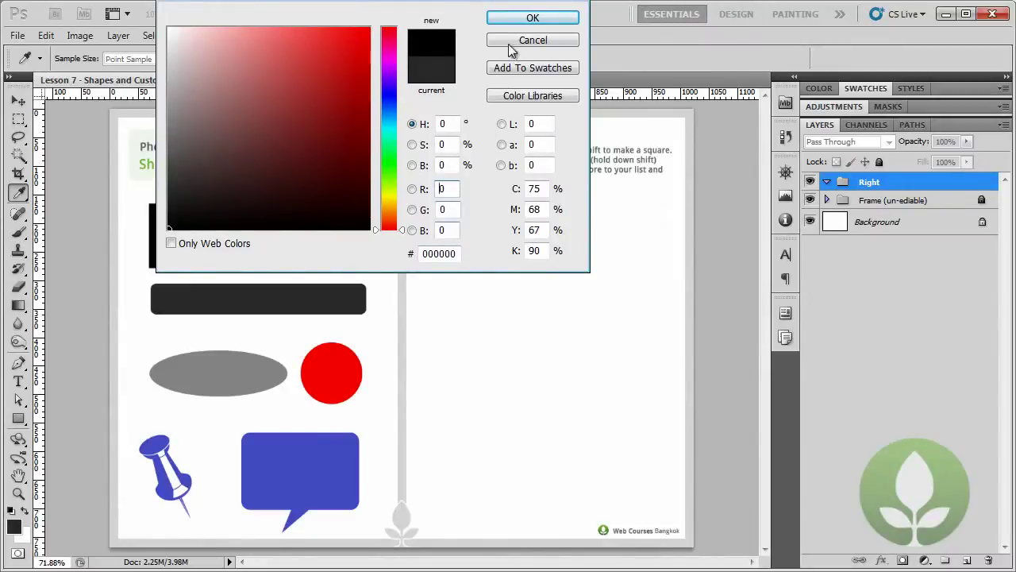
click(517, 19)
key(u)
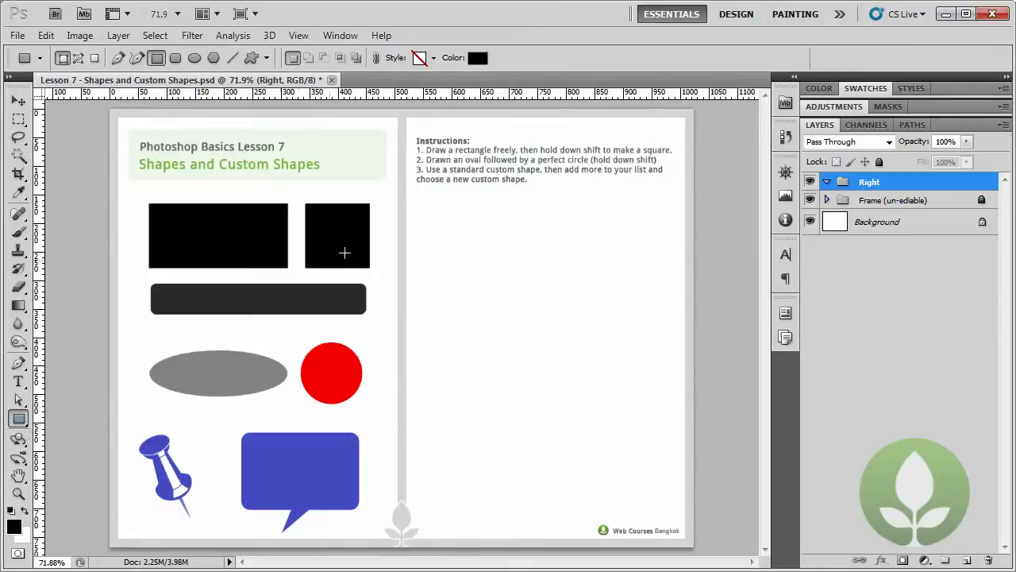
drag(418, 204, 580, 270)
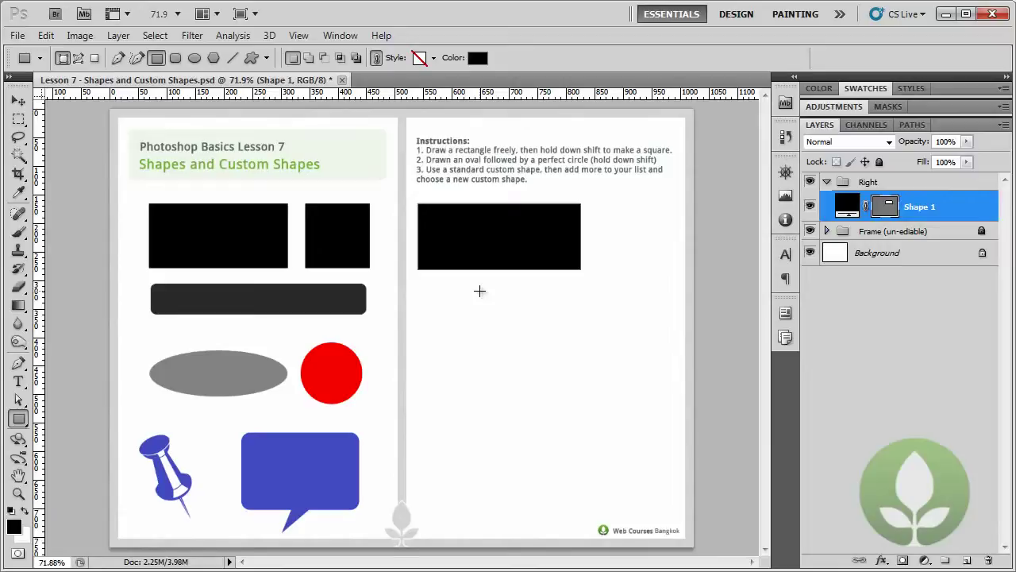
Inspect the new rectangle's corner edge close up and at actual pixels, and turn on Snap to Pixels in the Rectangle Options.
key(z)
drag(404, 183, 447, 231)
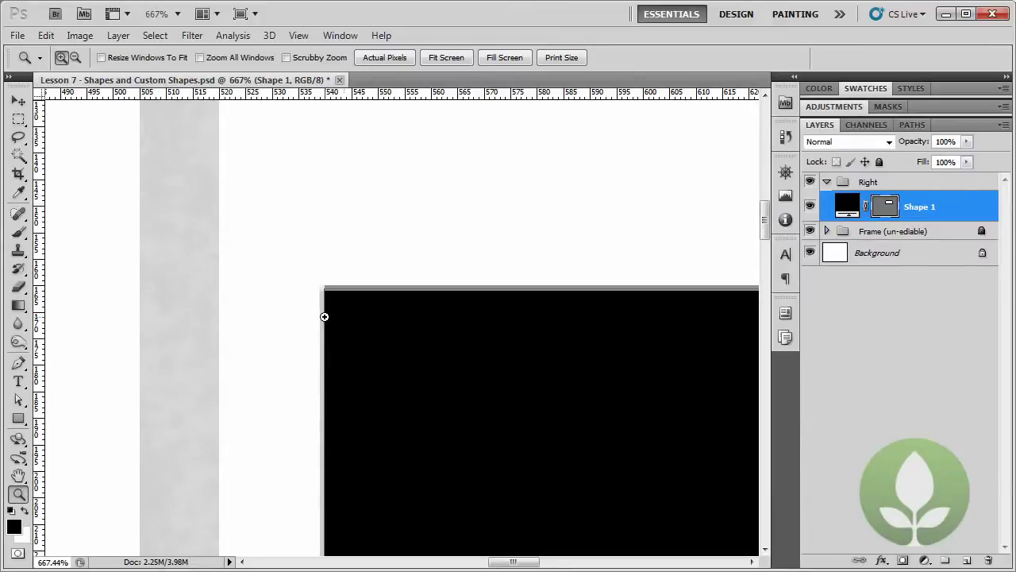
right_click(325, 317)
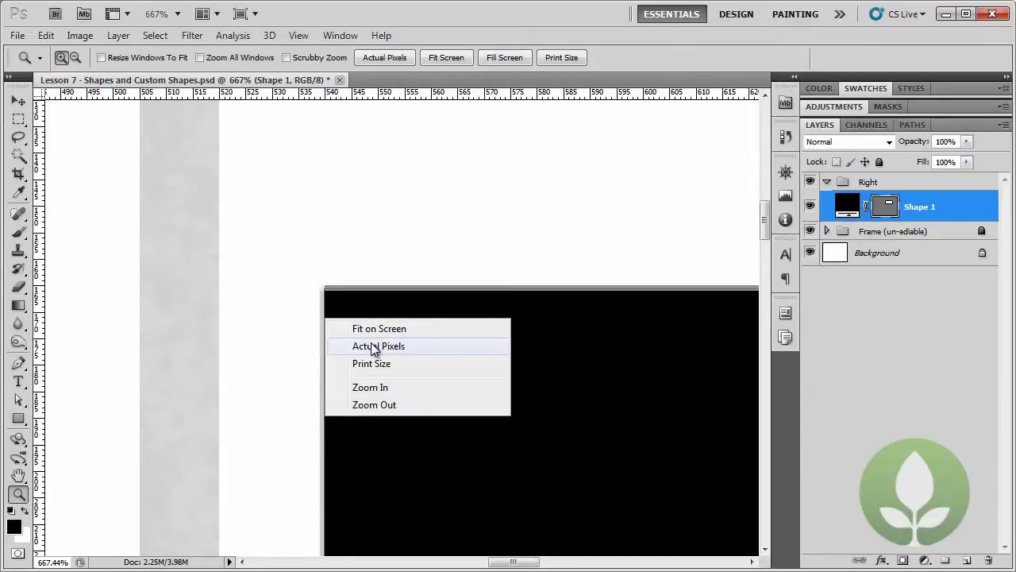
click(375, 346)
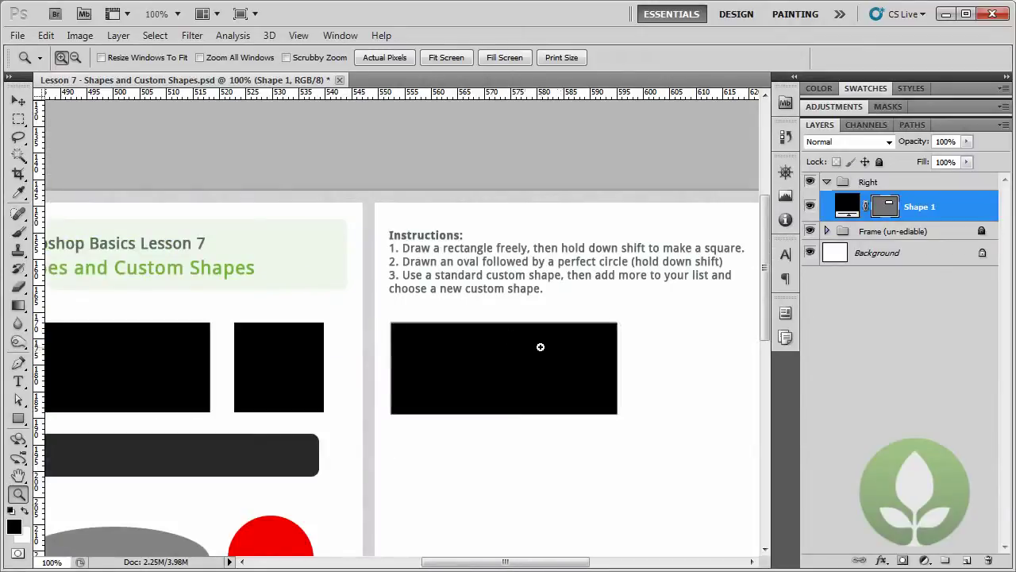
drag(537, 338, 409, 321)
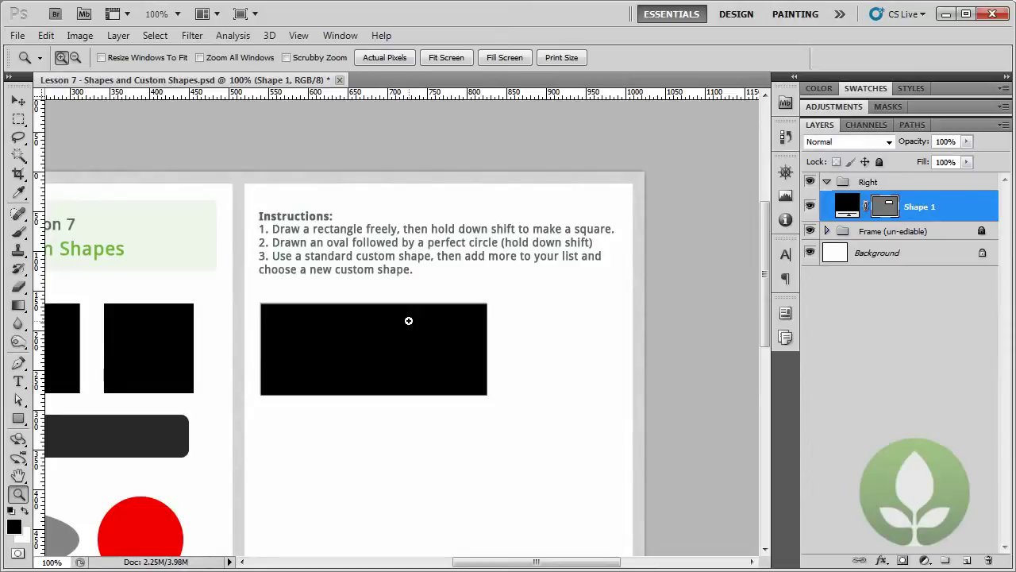
click(19, 420)
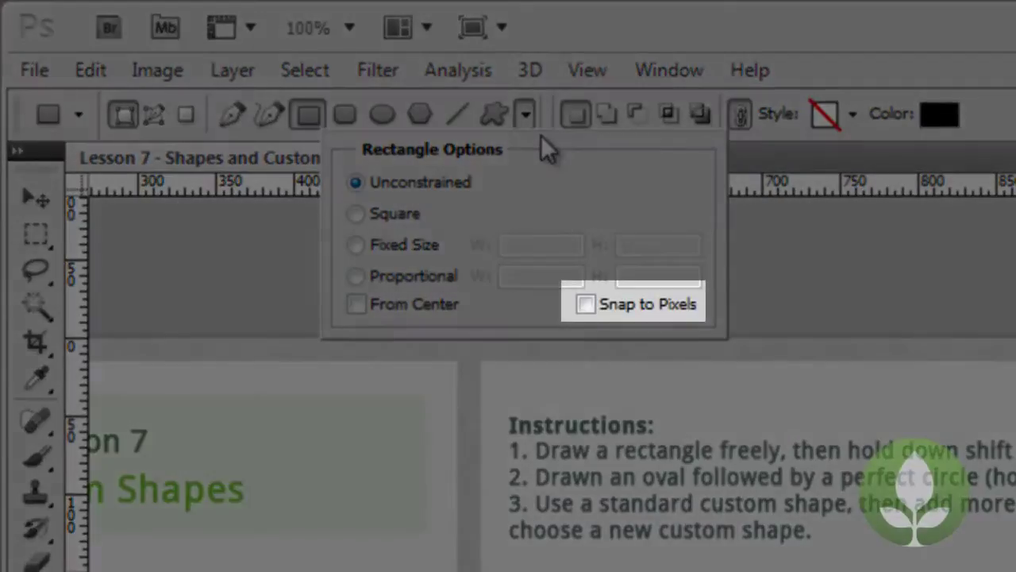
click(585, 304)
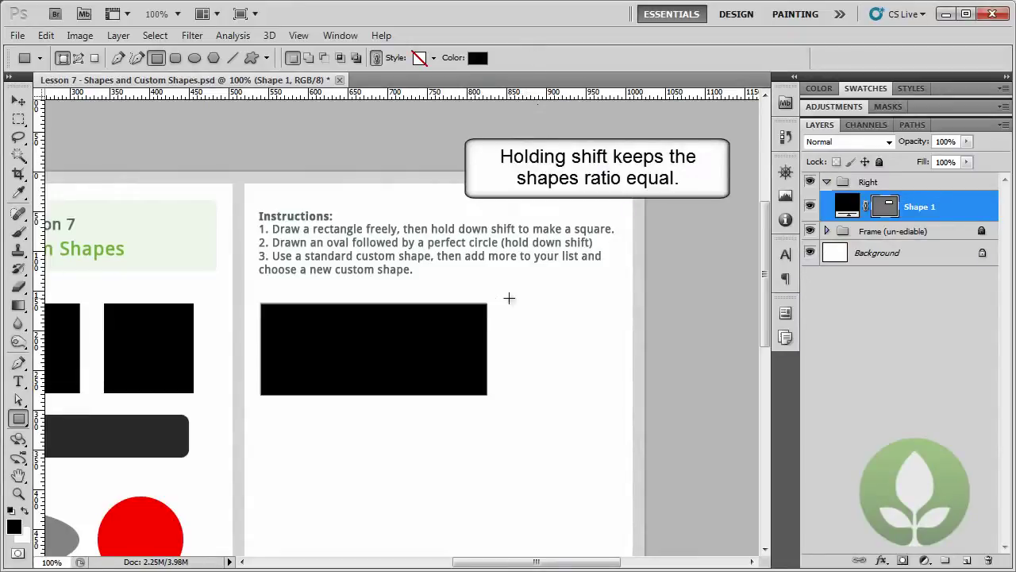
Try drawing a shape beside the rectangle both freely and constrained to a square, and undo it.
drag(511, 304, 604, 421)
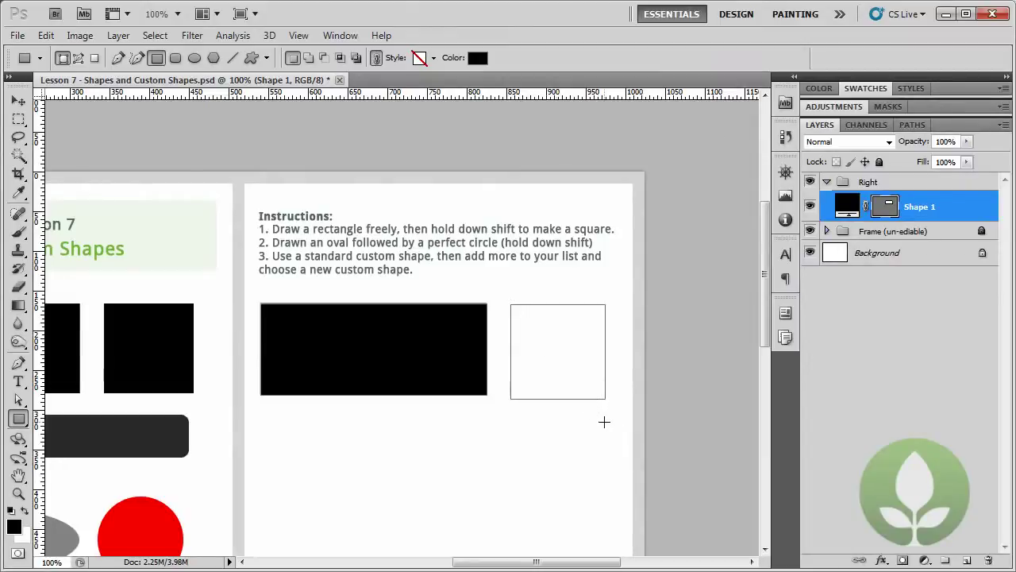
drag(603, 422, 594, 424)
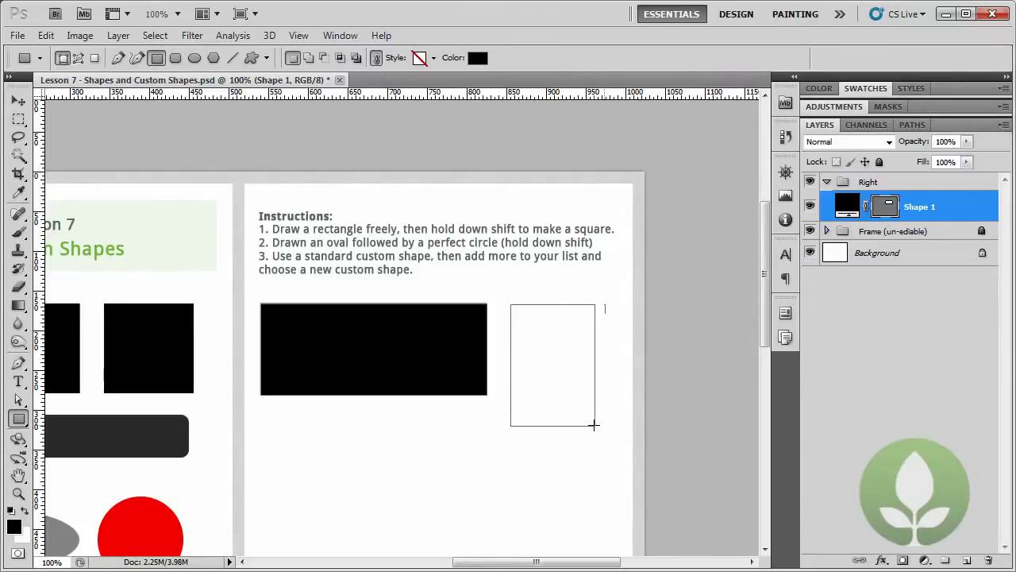
key(shift)
drag(594, 424, 603, 418)
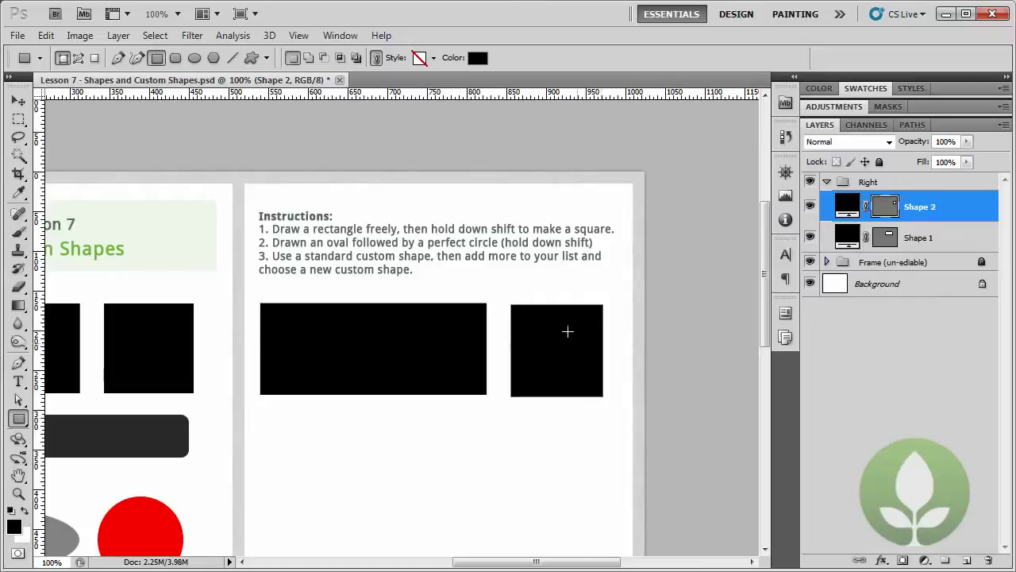
click(46, 35)
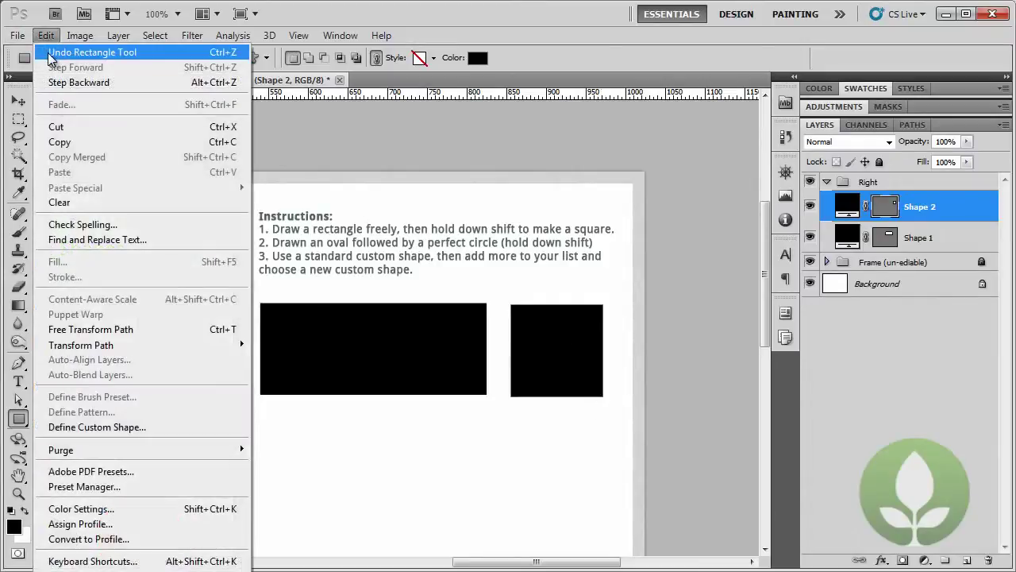
click(50, 60)
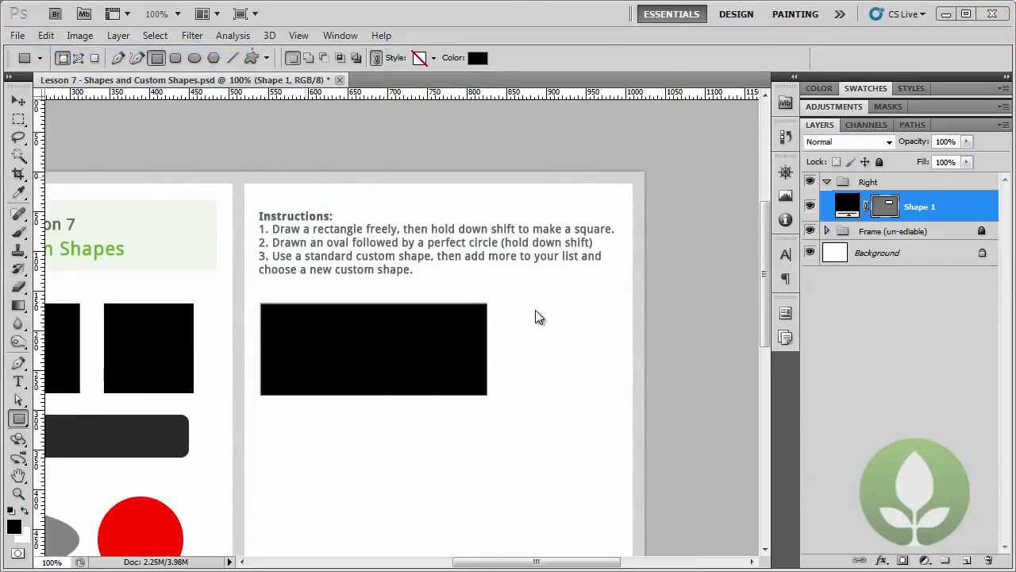
Draw a black square about 115 px wide beside the rectangle, and rename the two shape layers Rectangle and Square.
drag(505, 303, 597, 426)
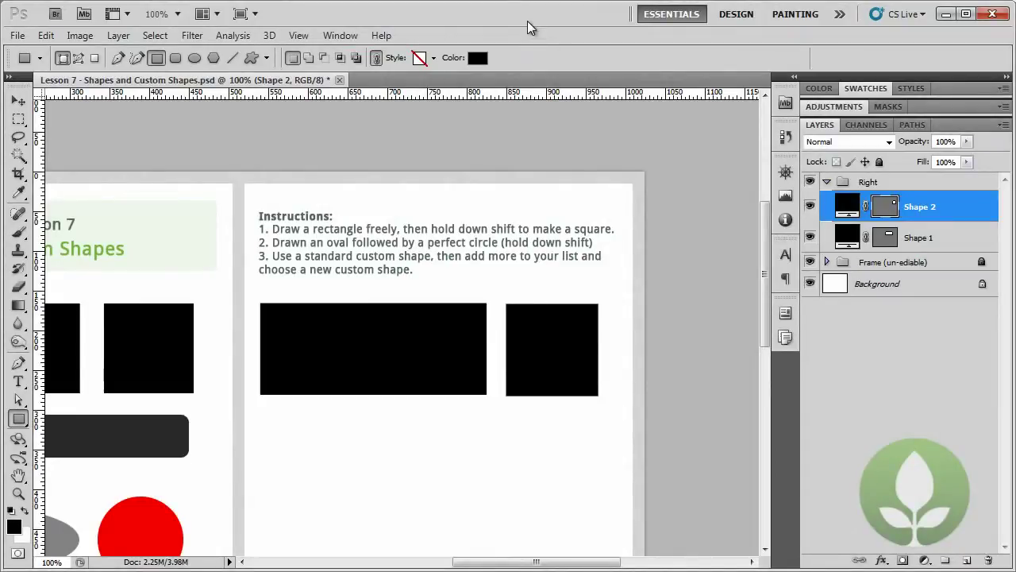
double_click(919, 239)
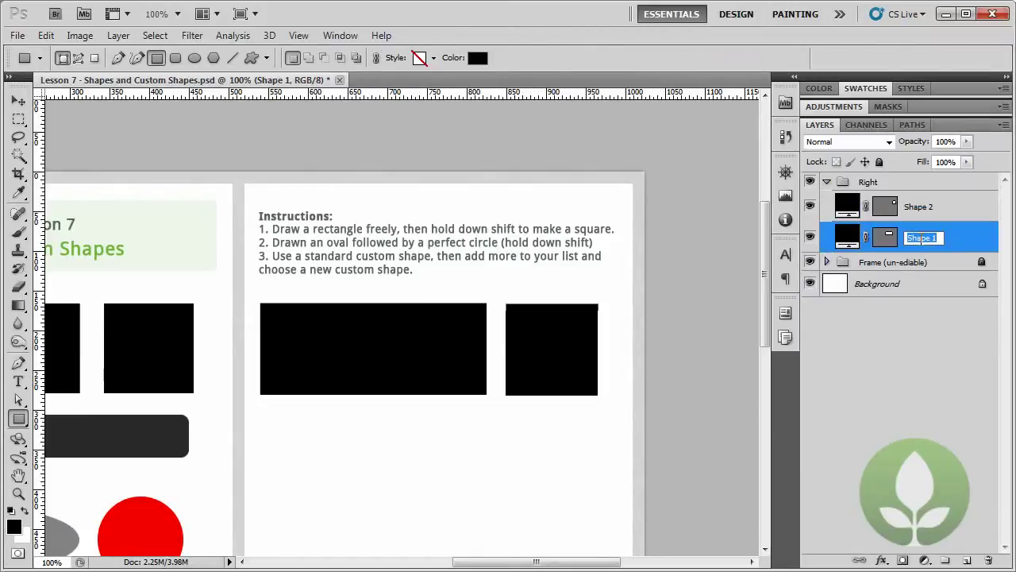
text(Rectangle)
key(Return)
double_click(919, 208)
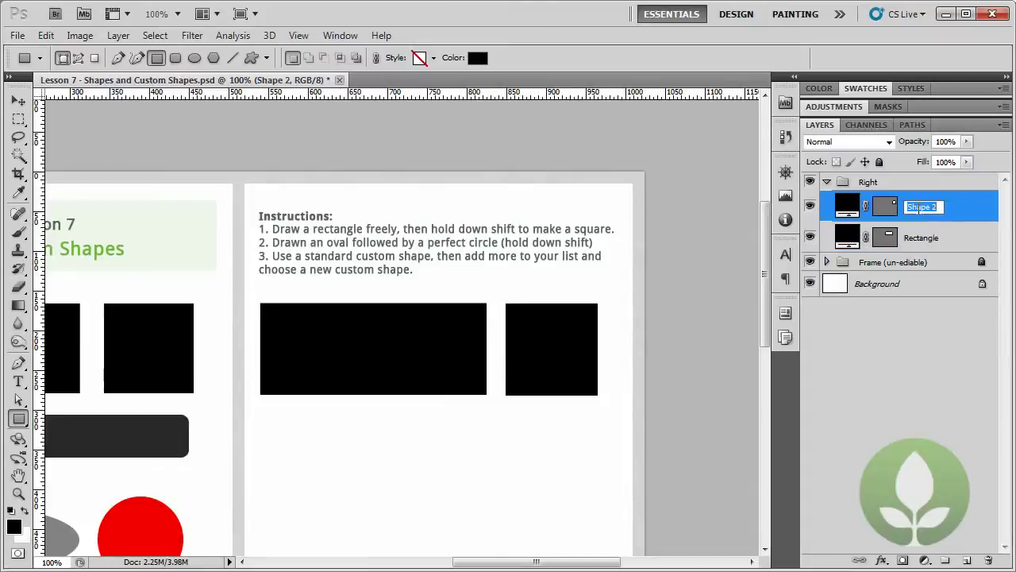
text(Square)
key(Return)
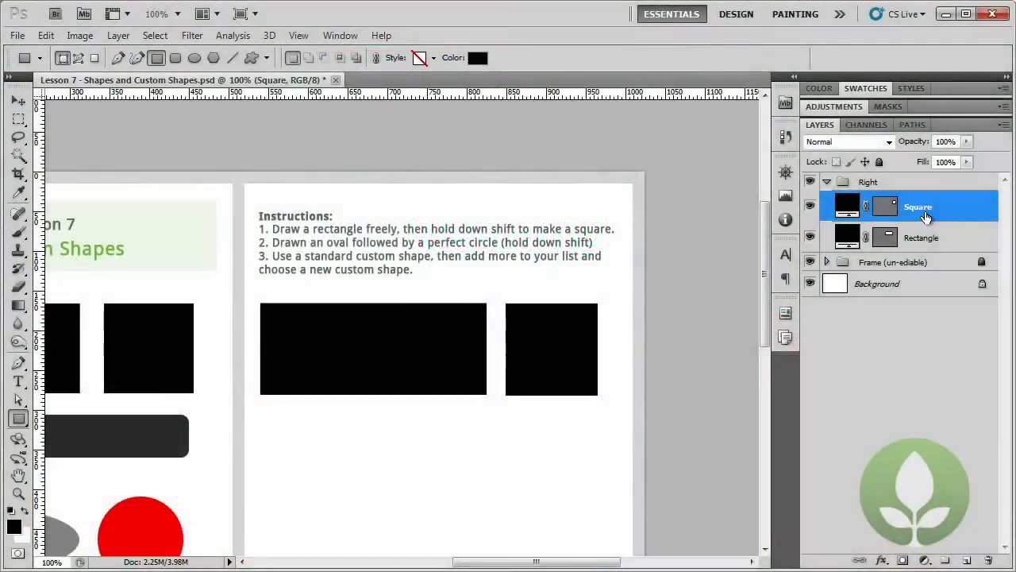
Switch to the Rounded Rectangle Tool for the empty area below the black rectangle and square.
scroll(765, 318, down, 3)
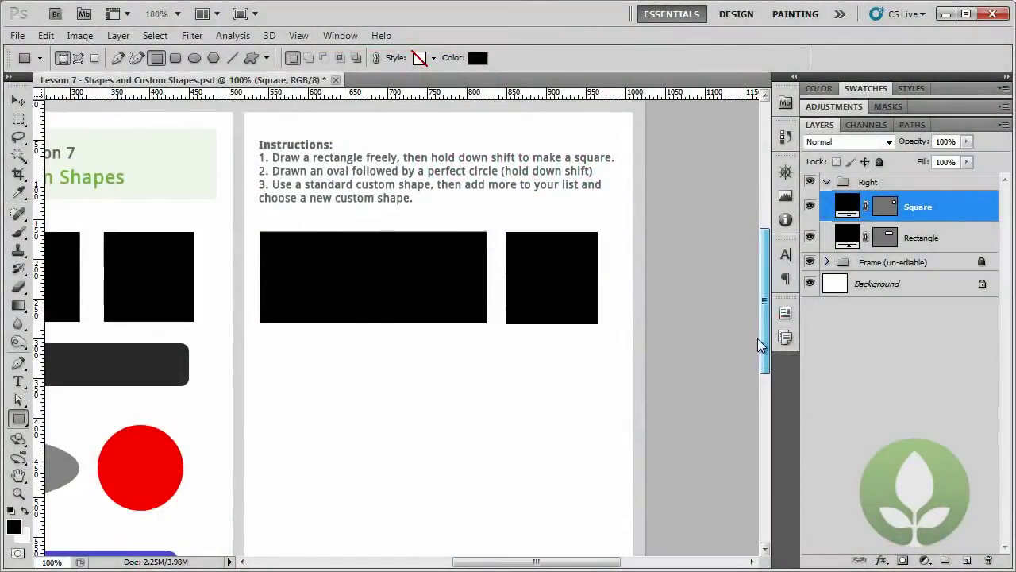
drag(560, 567, 534, 563)
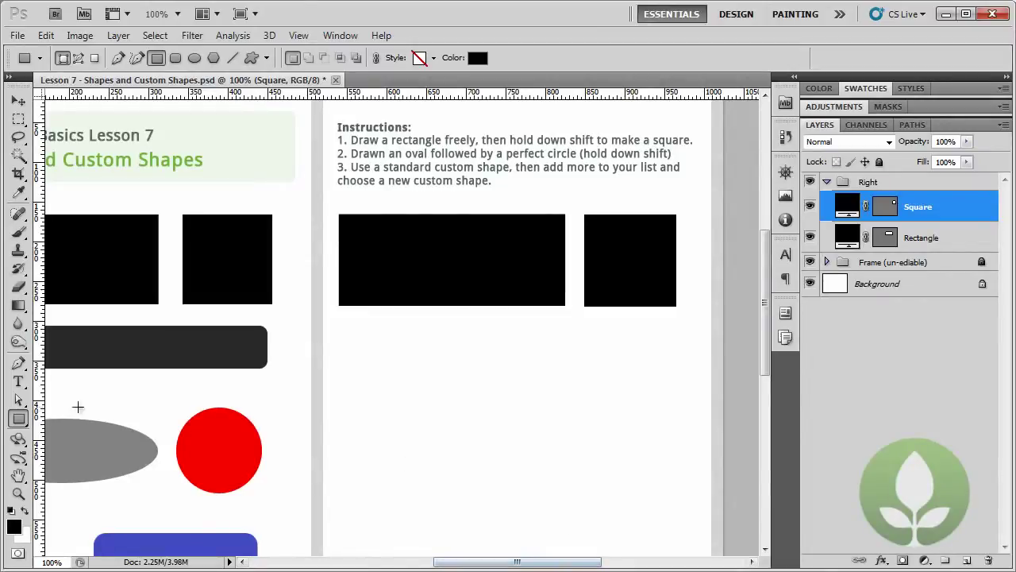
click(24, 421)
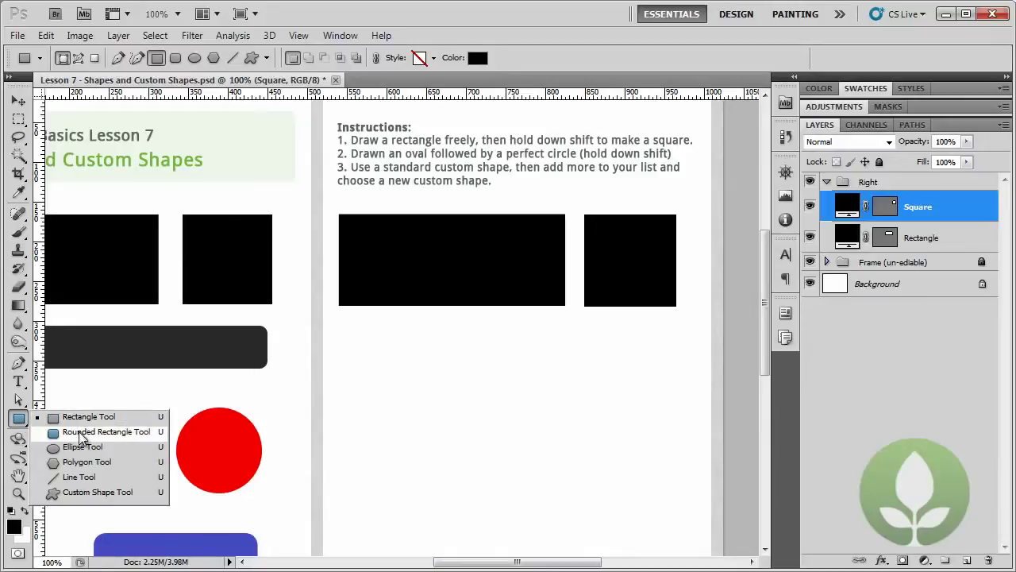
click(82, 432)
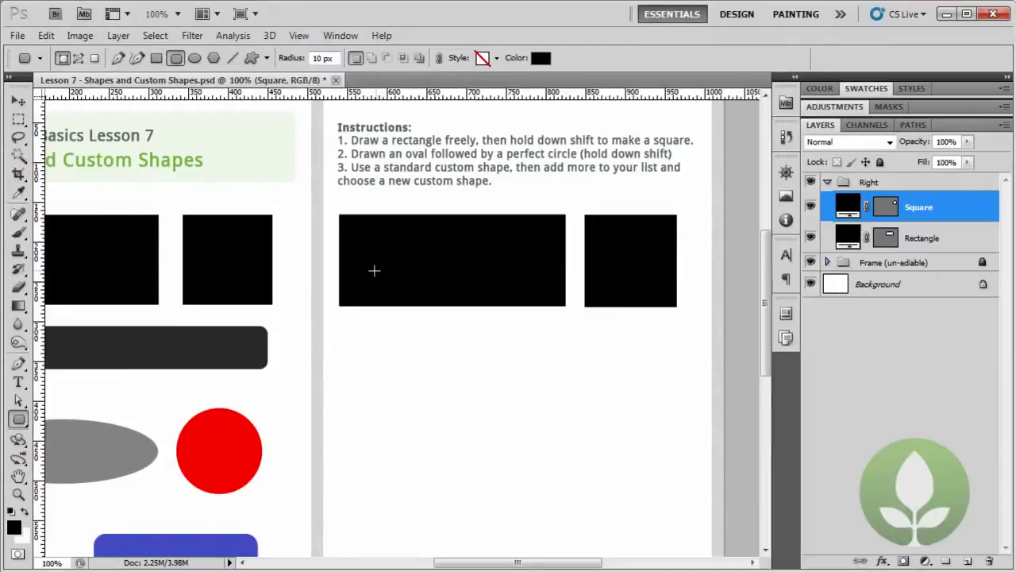
Try rounded rectangles with 10 px and 50 px corner radii below the black shapes, undoing each one.
drag(344, 326, 674, 373)
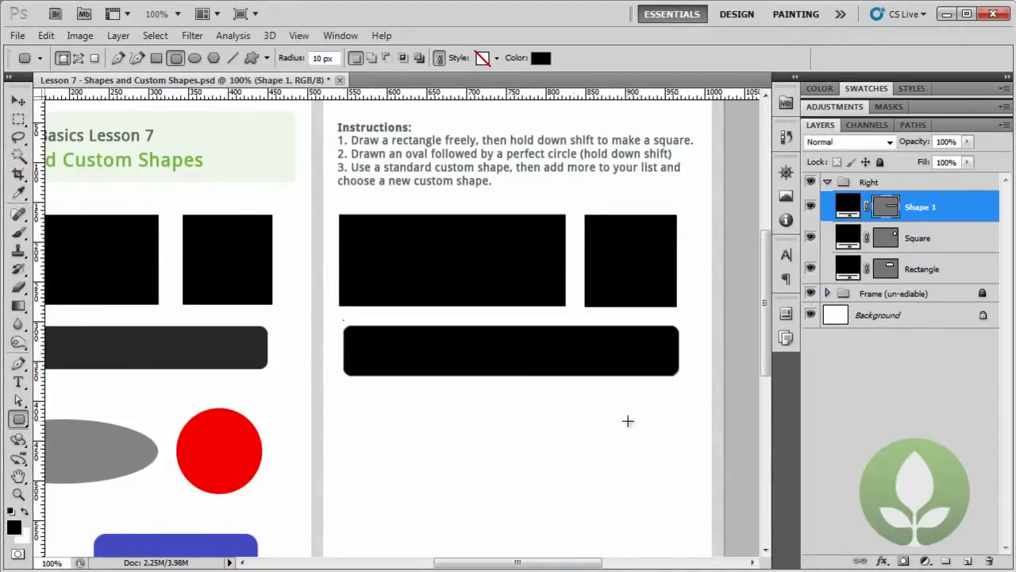
click(45, 34)
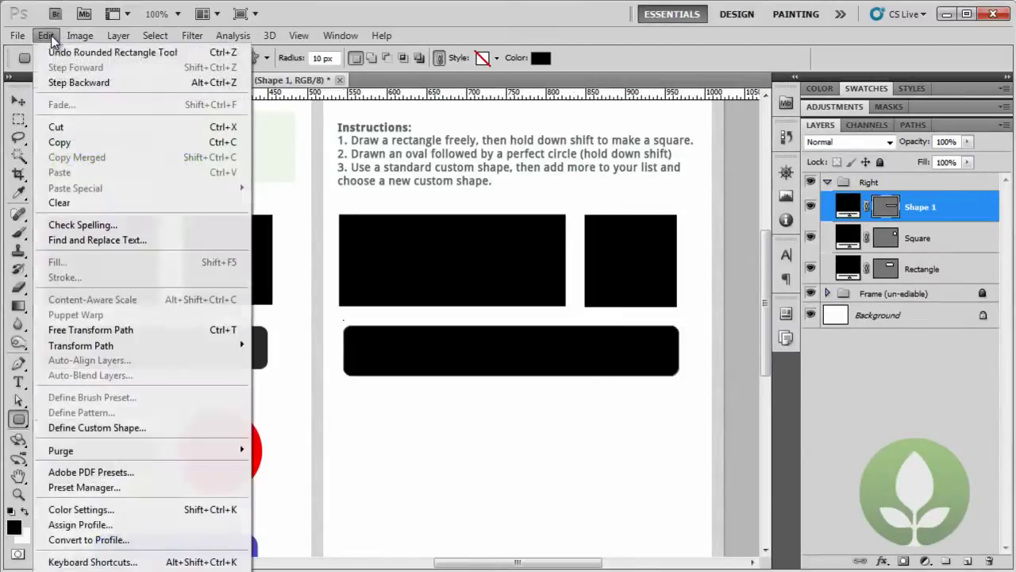
click(56, 46)
drag(323, 58, 311, 58)
text(20)
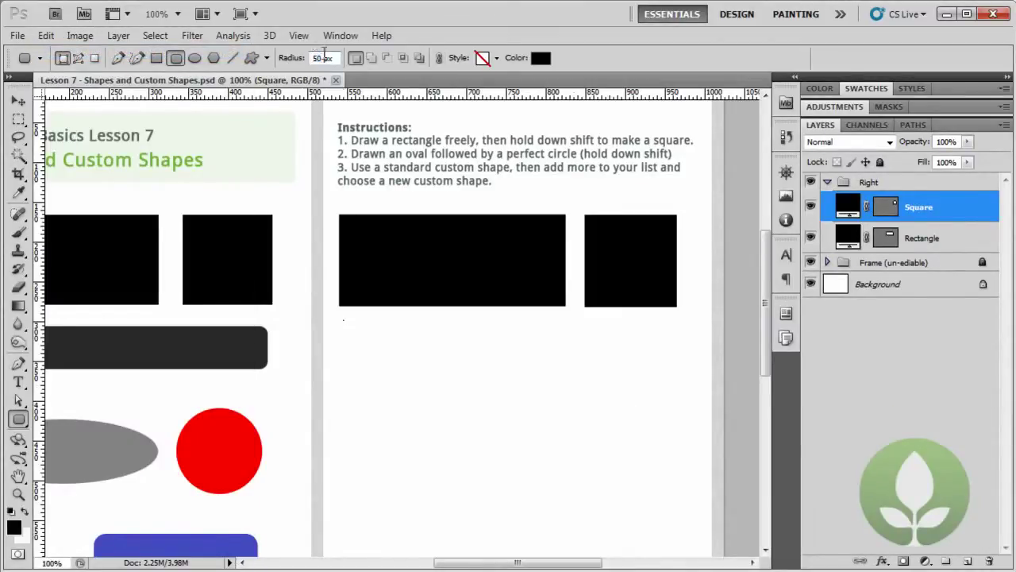
drag(342, 321, 687, 480)
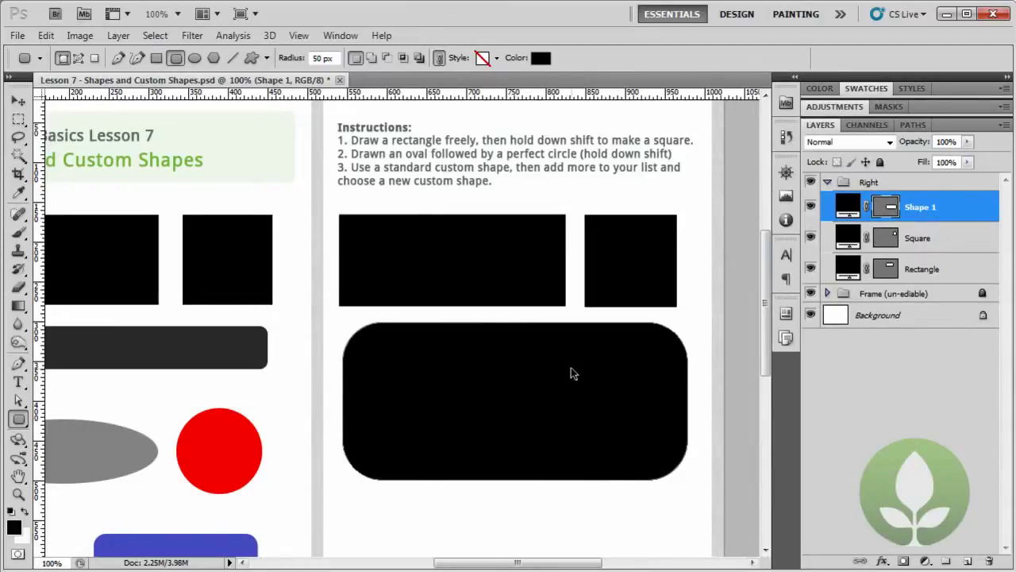
key(ctrl+z)
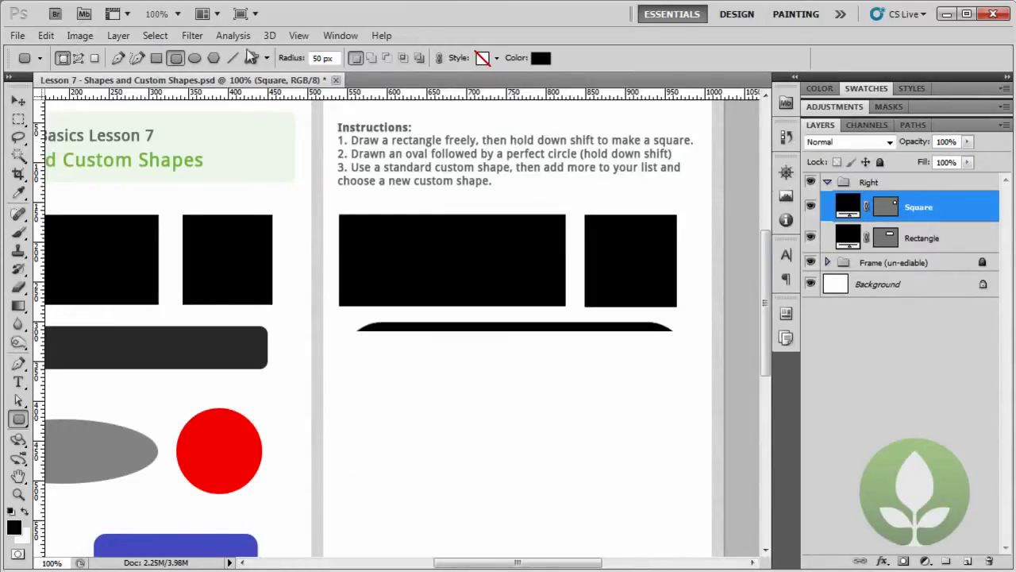
Draw a rounded rectangle about 425 x 55 px with a 10 px radius below the black shapes and name its layer Rounded Rectangle.
double_click(316, 58)
text(10)
key(Return)
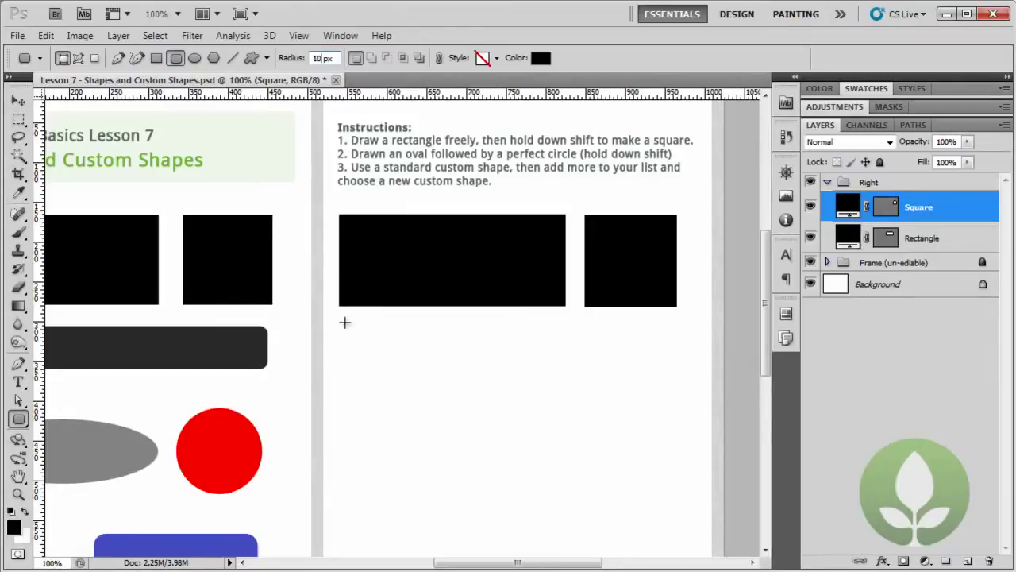
drag(339, 326, 675, 369)
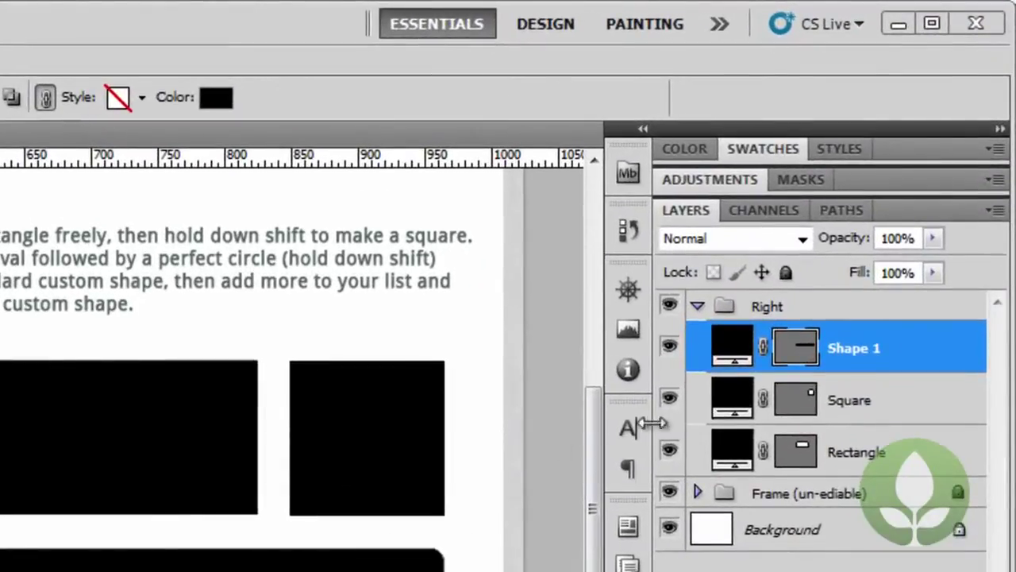
double_click(849, 347)
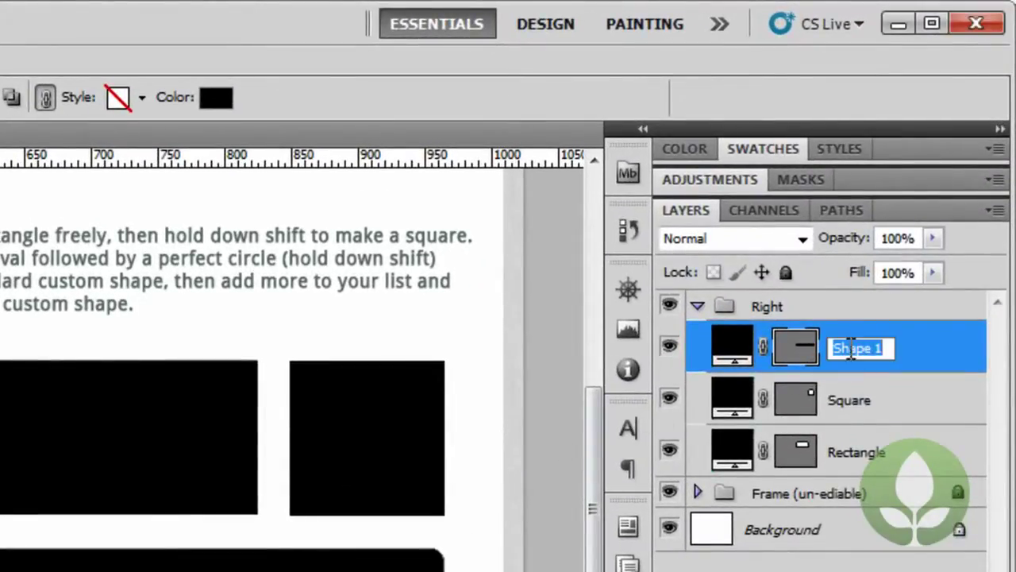
text(Rounded Rectangle)
key(Return)
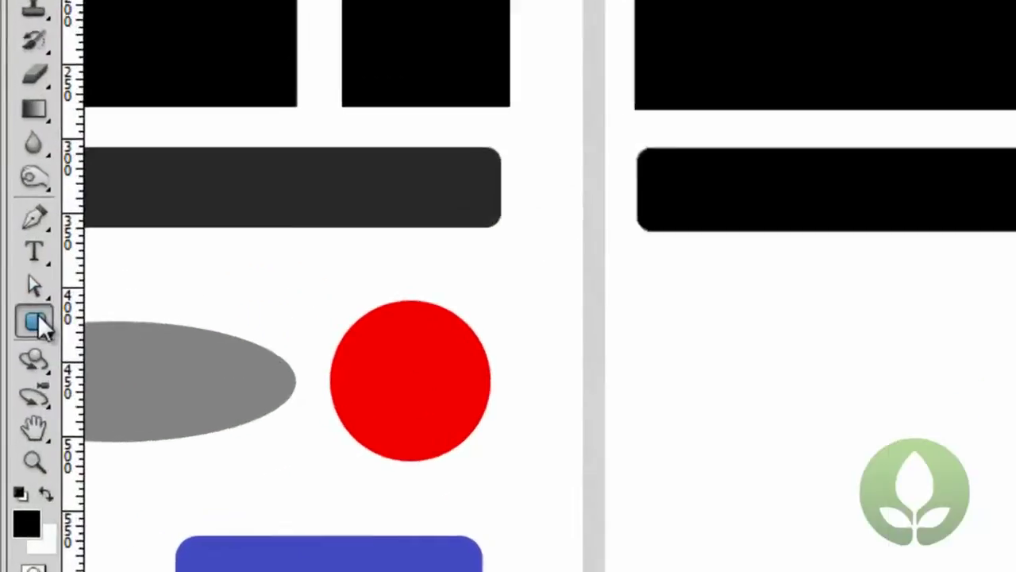
Draw a black oval about 275 x 80 px below the rounded rectangle with the Ellipse Tool.
click(19, 418)
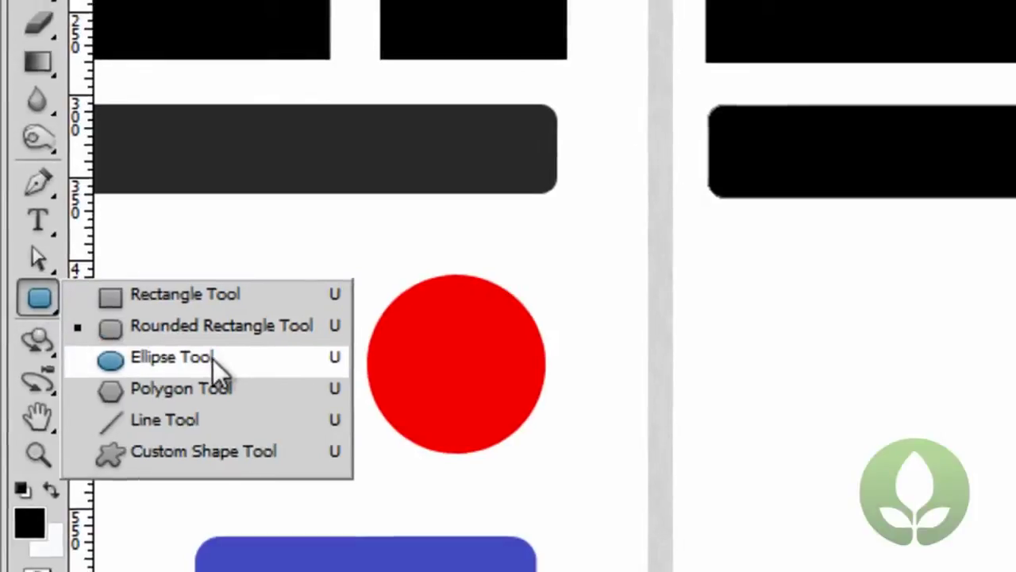
click(213, 359)
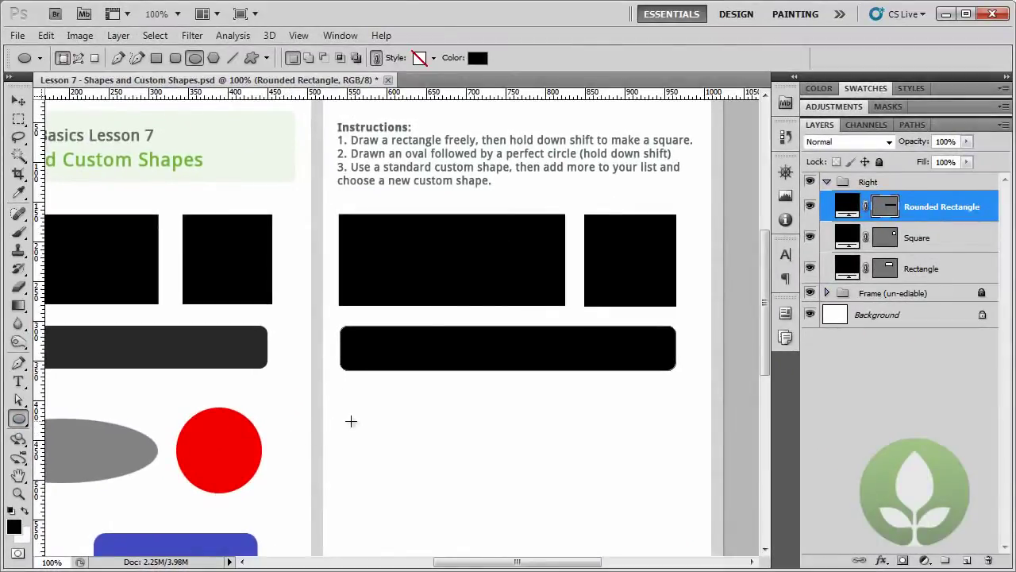
drag(406, 431, 564, 481)
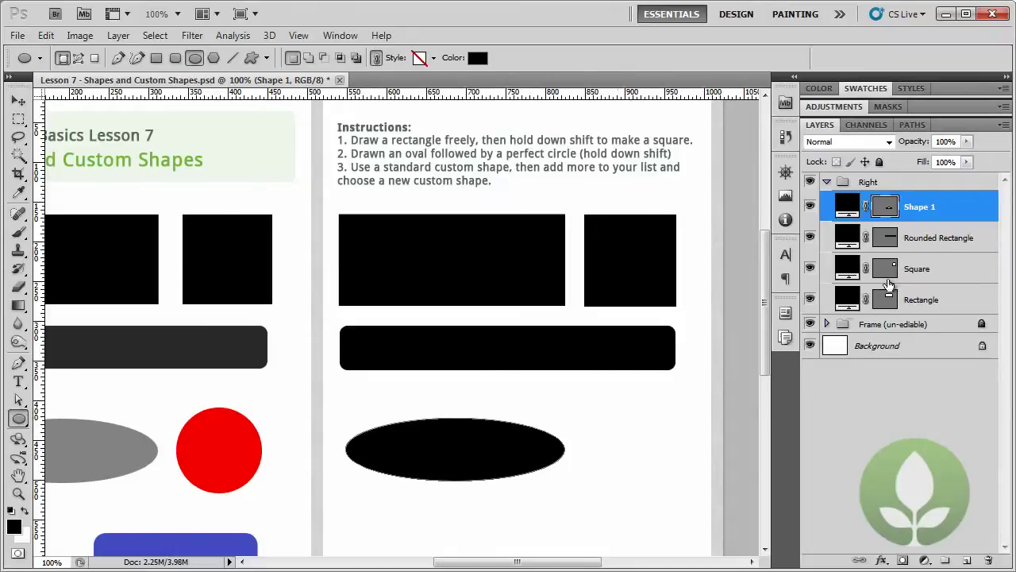
Rename the new ellipse's layer as Oval.
double_click(922, 206)
text(Oval)
key(Return)
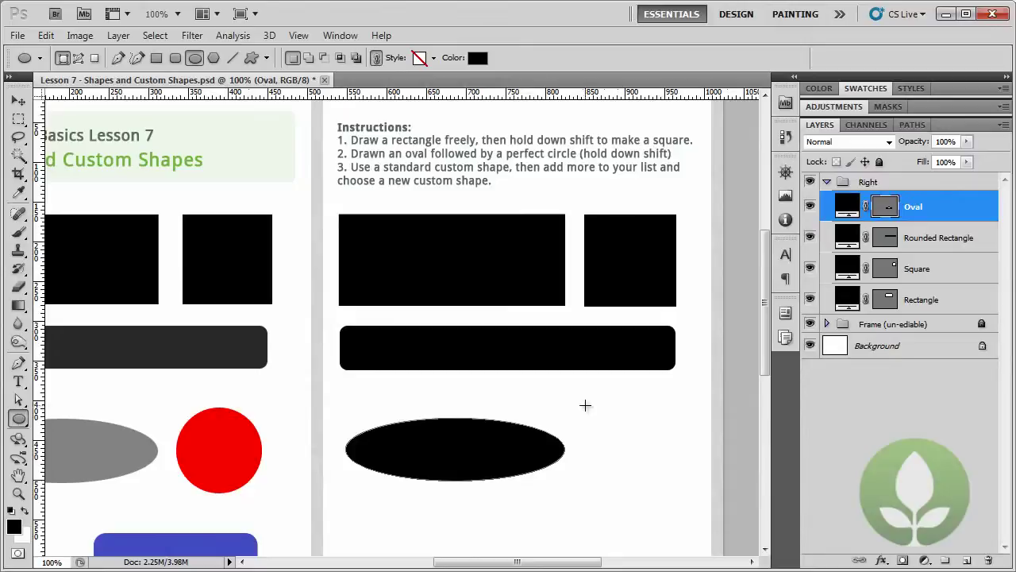
Draw a perfect circle about 113 px in diameter beside the oval and name its layer Circle.
drag(600, 424, 670, 492)
drag(669, 492, 674, 494)
drag(674, 494, 676, 495)
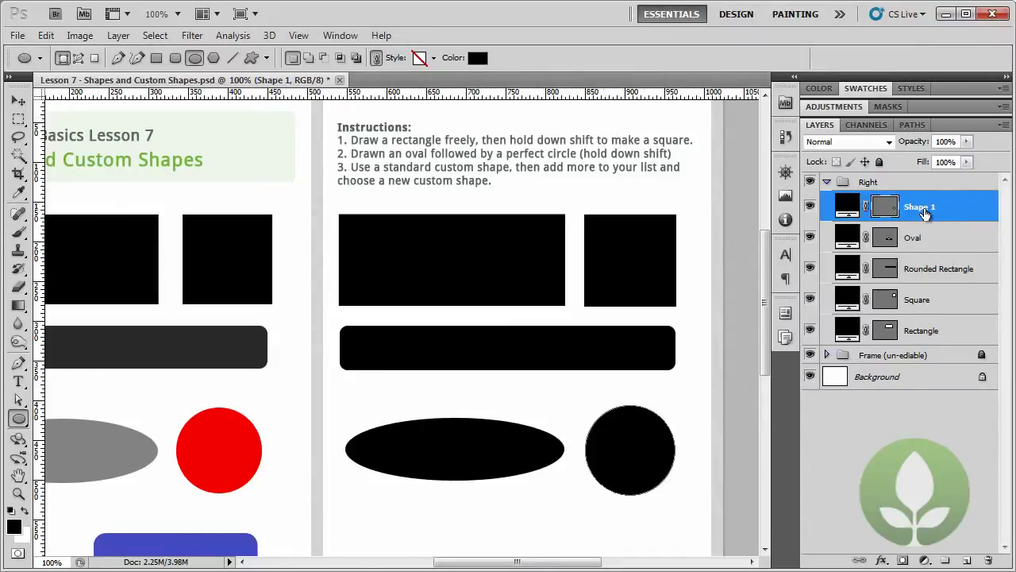
double_click(922, 208)
text(Cir)
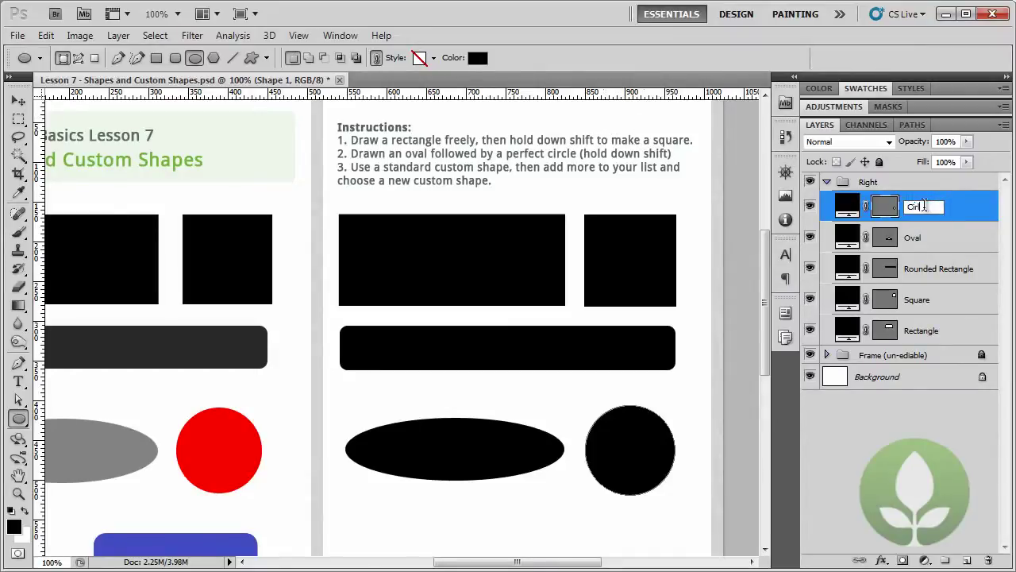
text(cle)
key(Return)
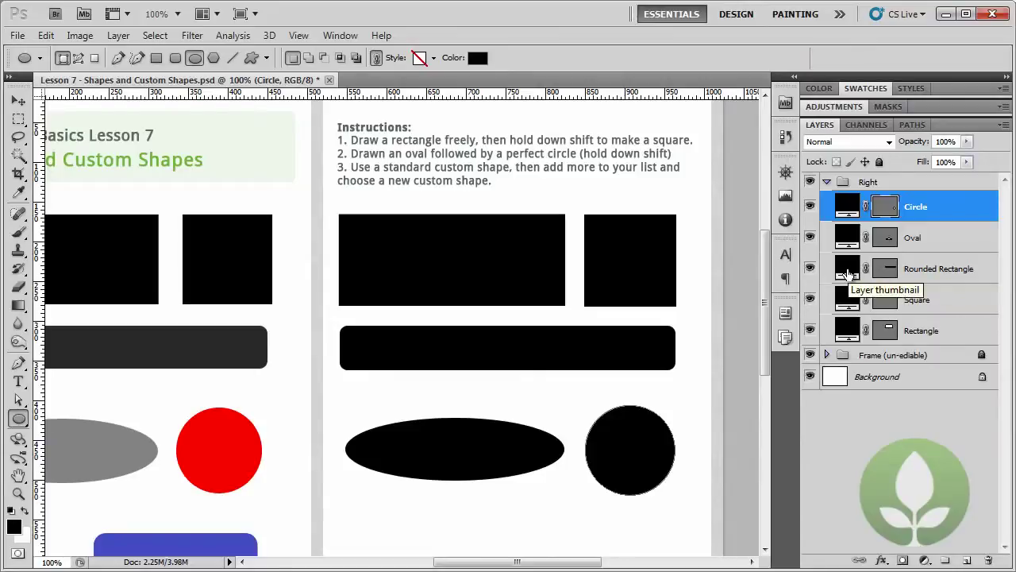
Recolor the Circle shape layer to pure red, ff0000.
double_click(848, 206)
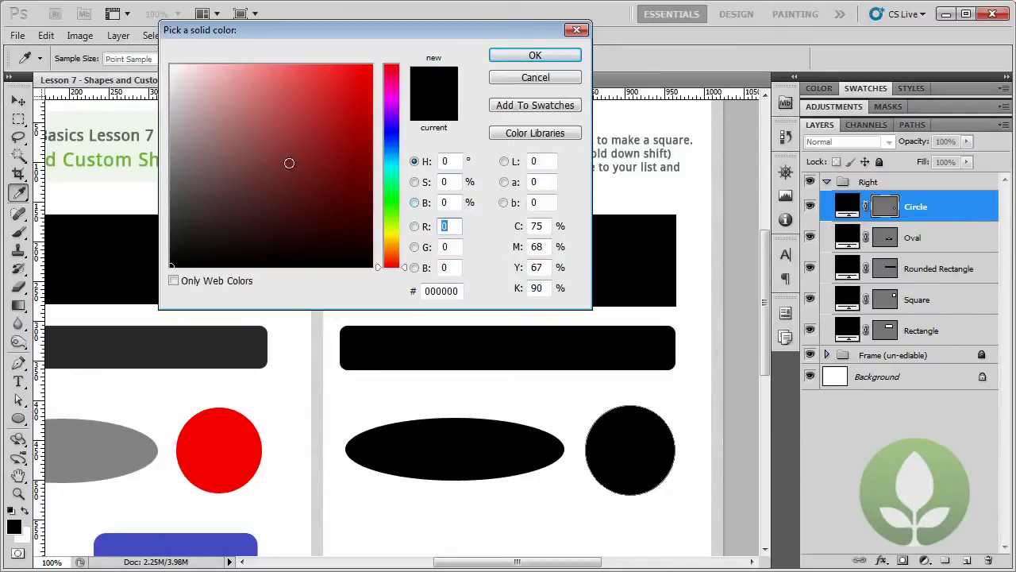
click(346, 86)
drag(346, 86, 379, 63)
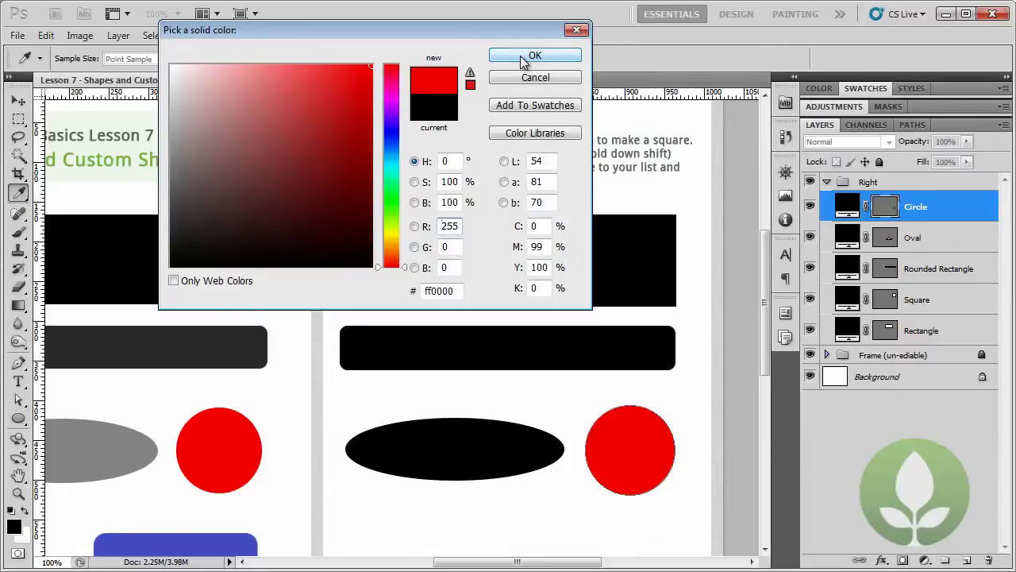
click(525, 56)
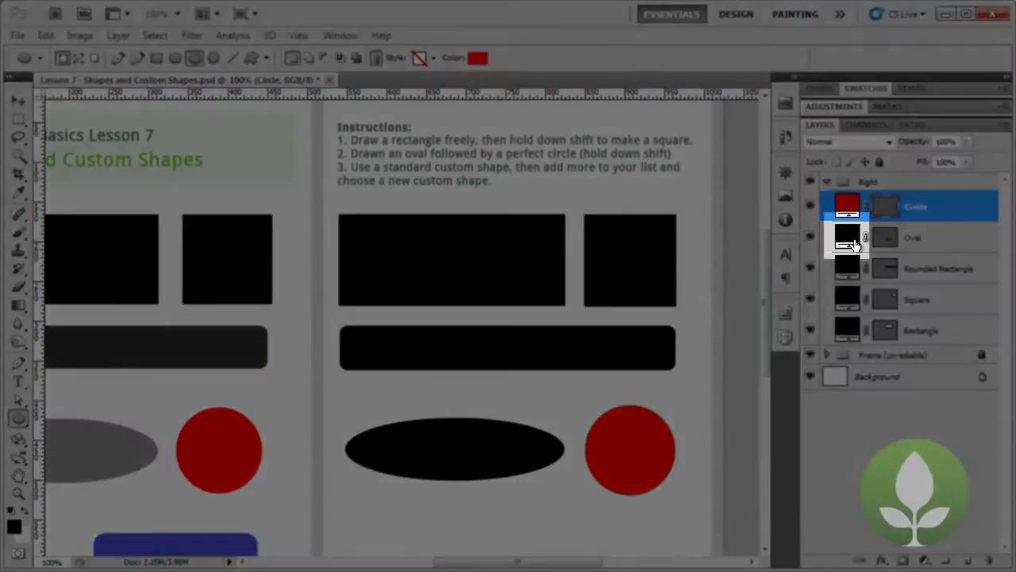
Recolor the Oval shape layer to the gray 8e8e8e sampled from the sample oval on the left page.
double_click(846, 243)
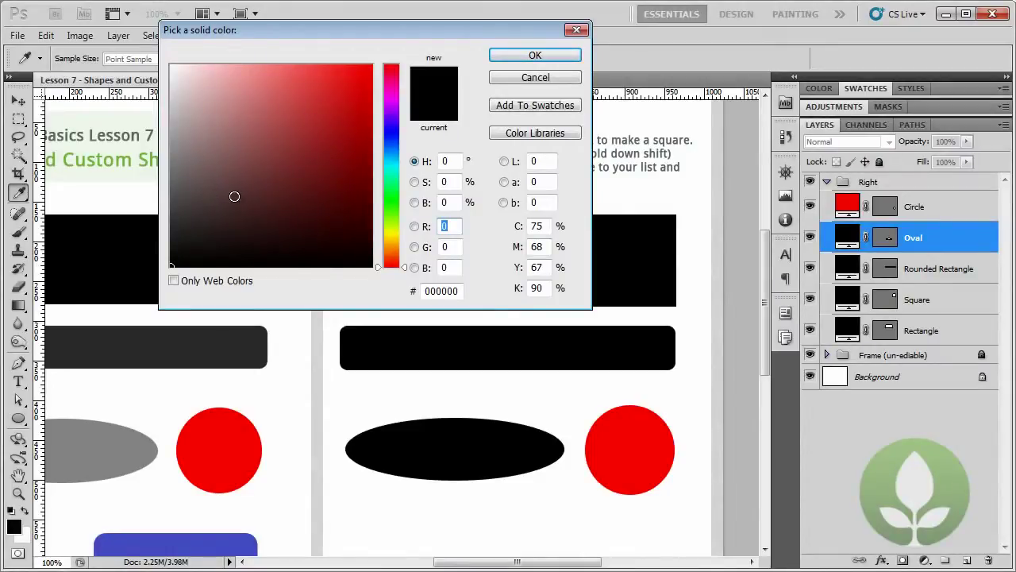
click(234, 196)
click(315, 118)
click(330, 225)
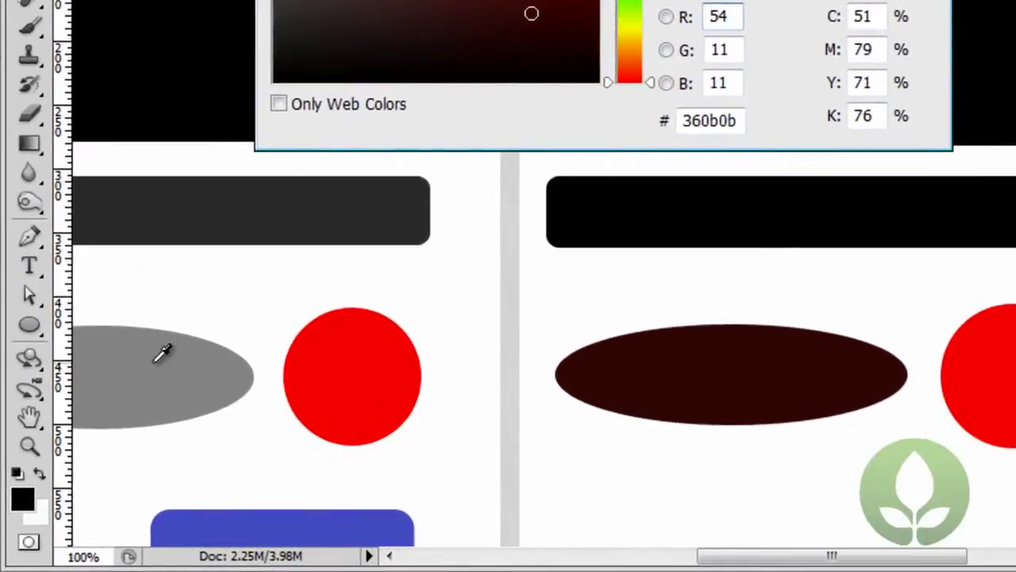
click(96, 441)
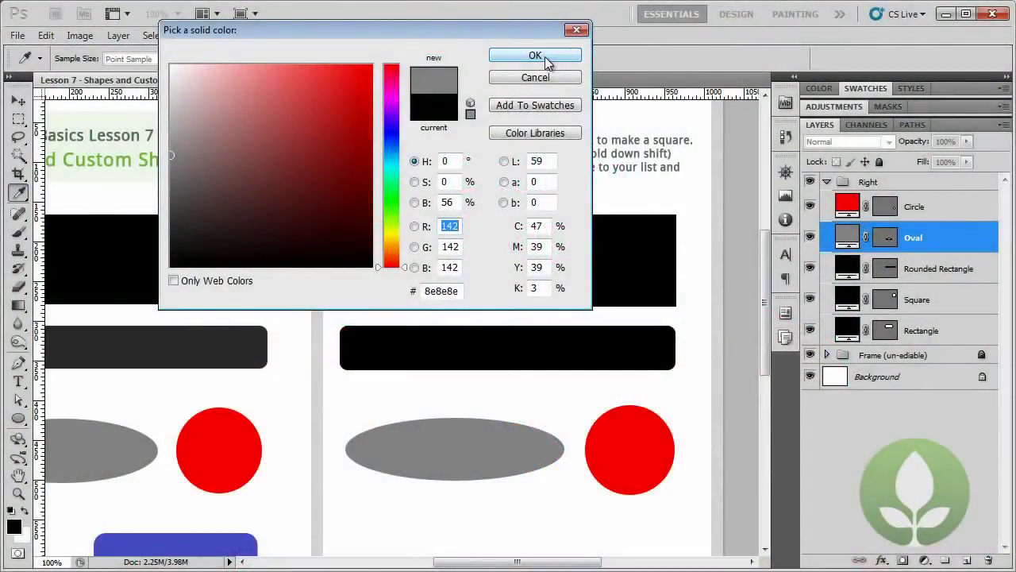
click(533, 58)
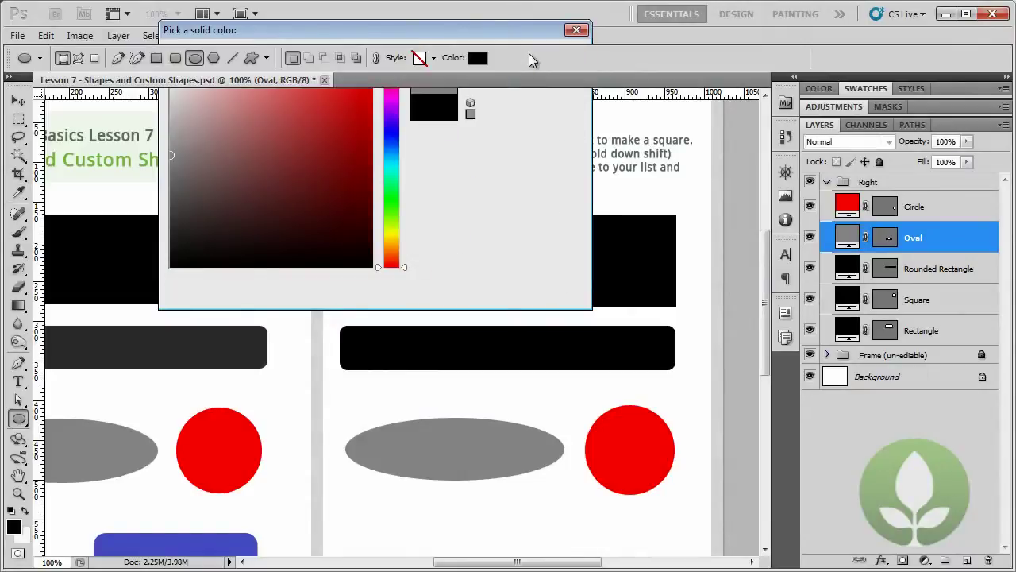
Draw a red pushpin about 95 x 150 px below the gray oval on the right page with the Custom Shape Tool.
drag(501, 474, 523, 317)
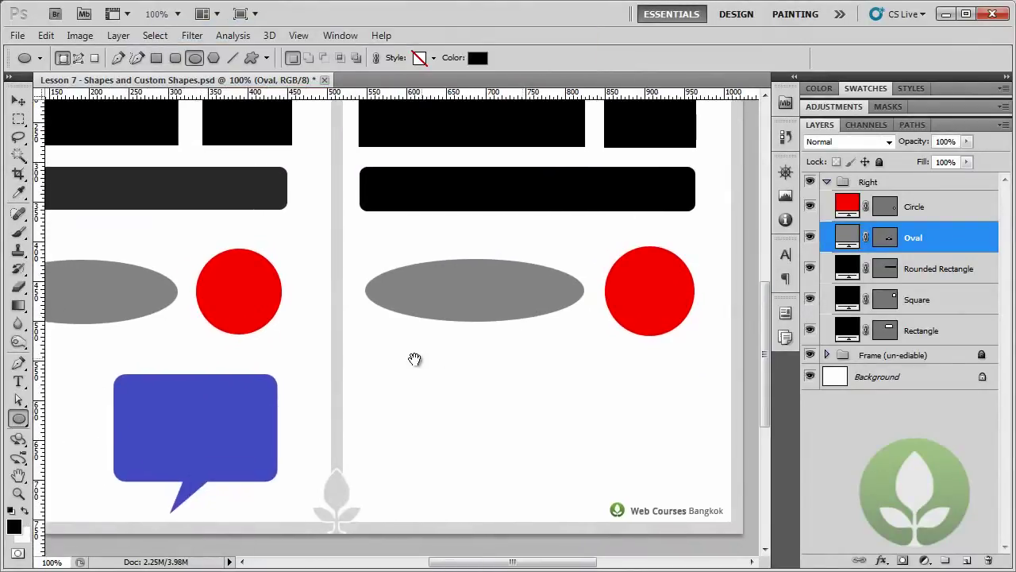
drag(352, 358, 429, 354)
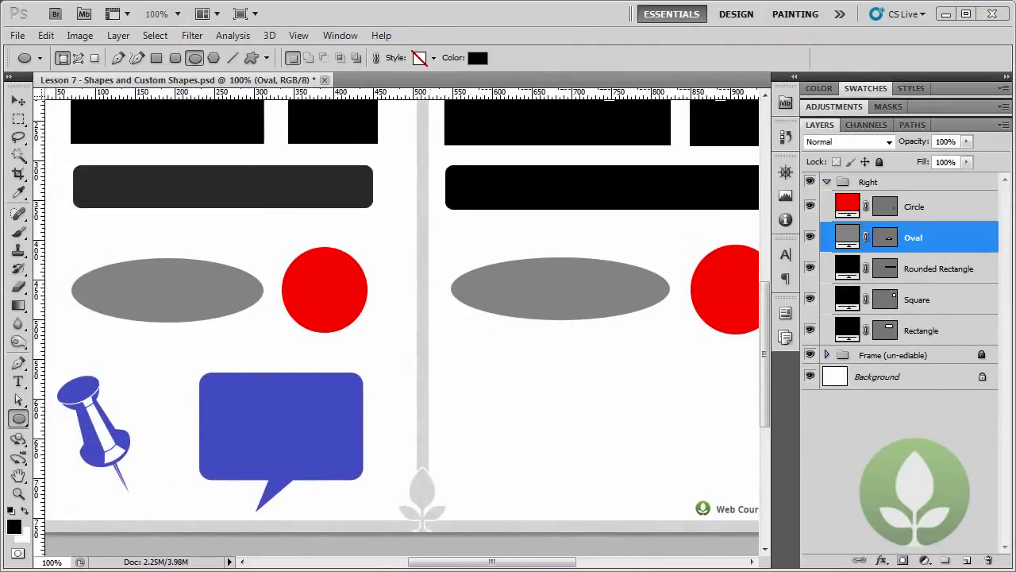
key(alt+bracketright)
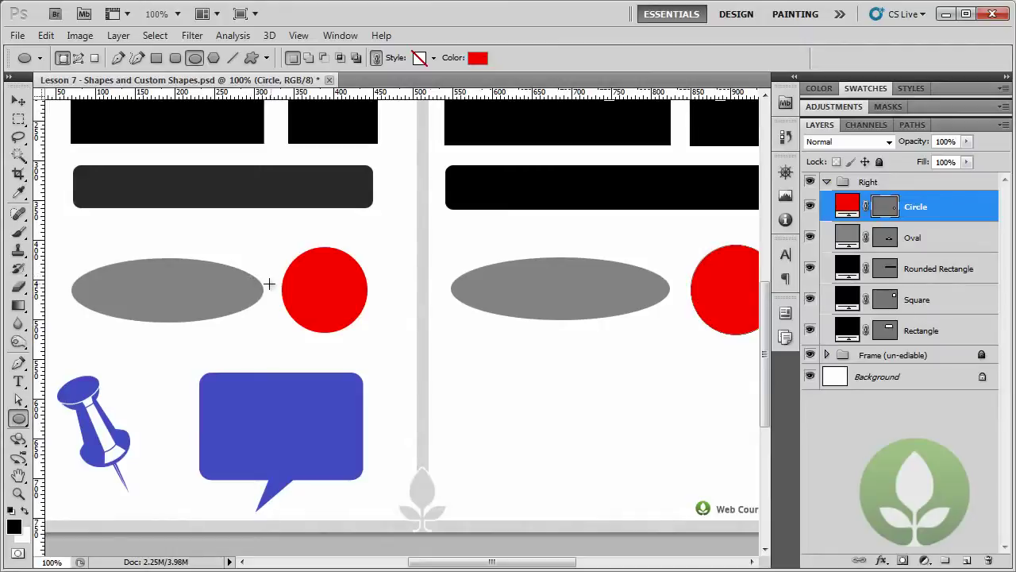
click(19, 418)
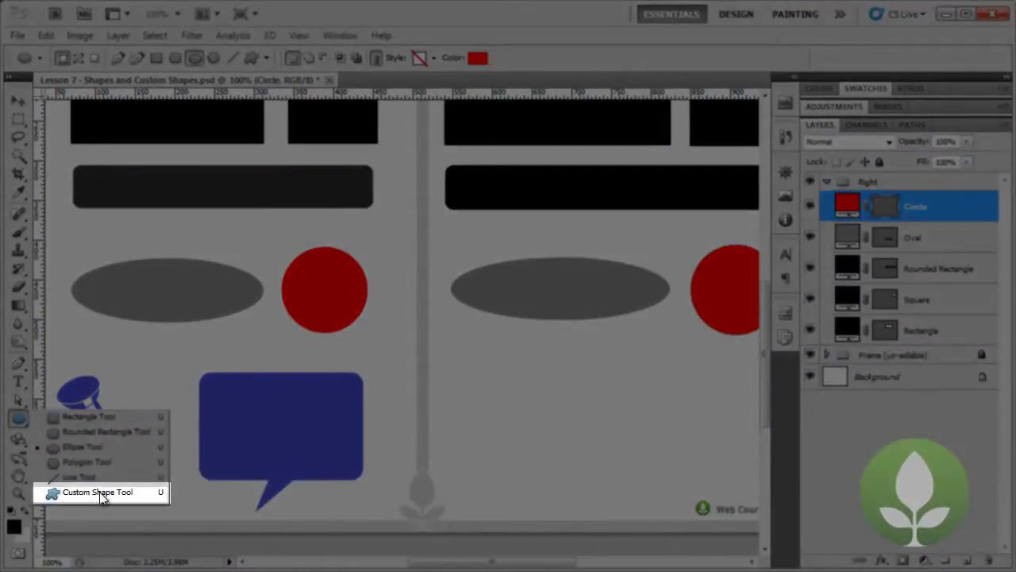
click(100, 492)
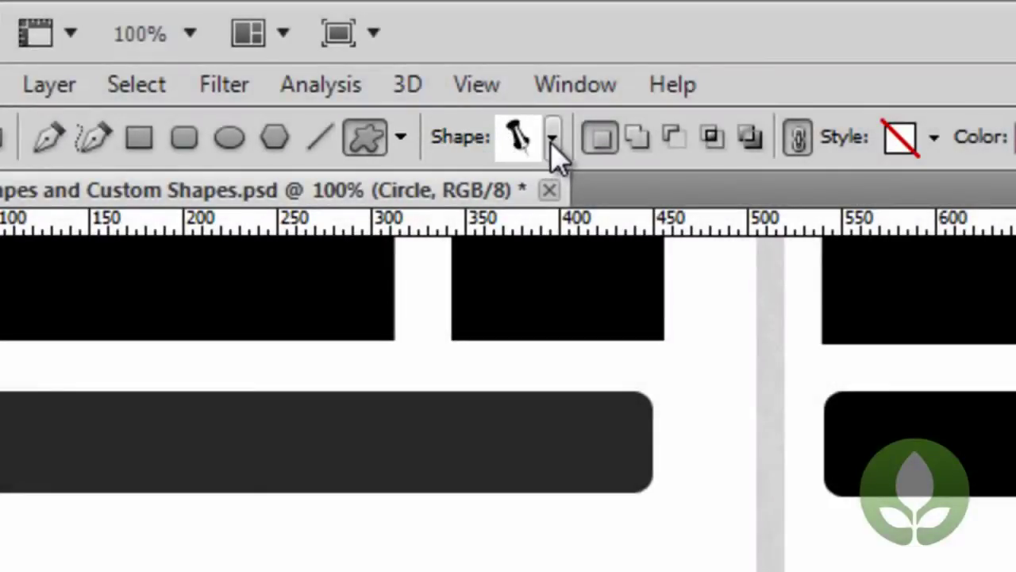
click(550, 141)
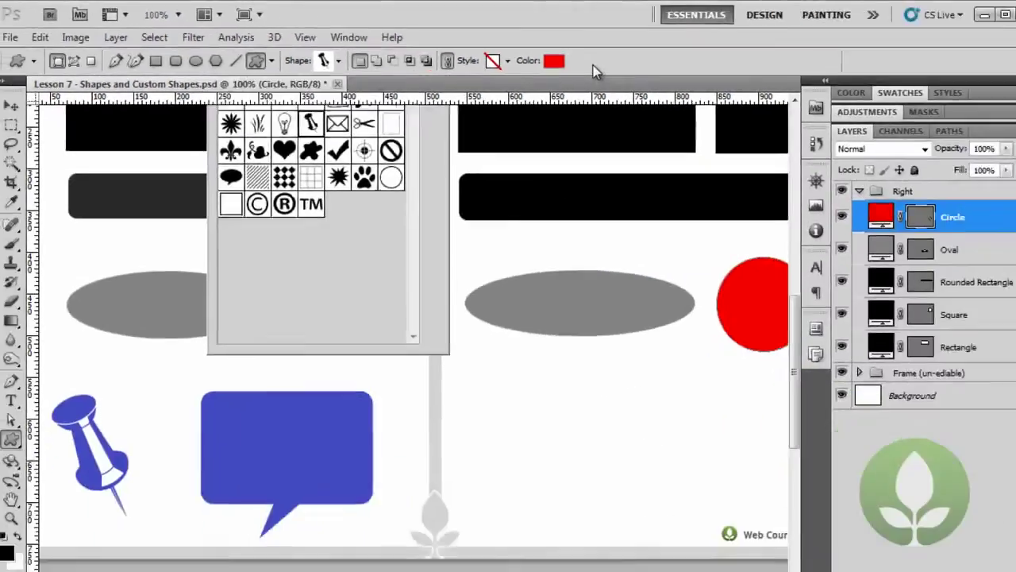
click(593, 66)
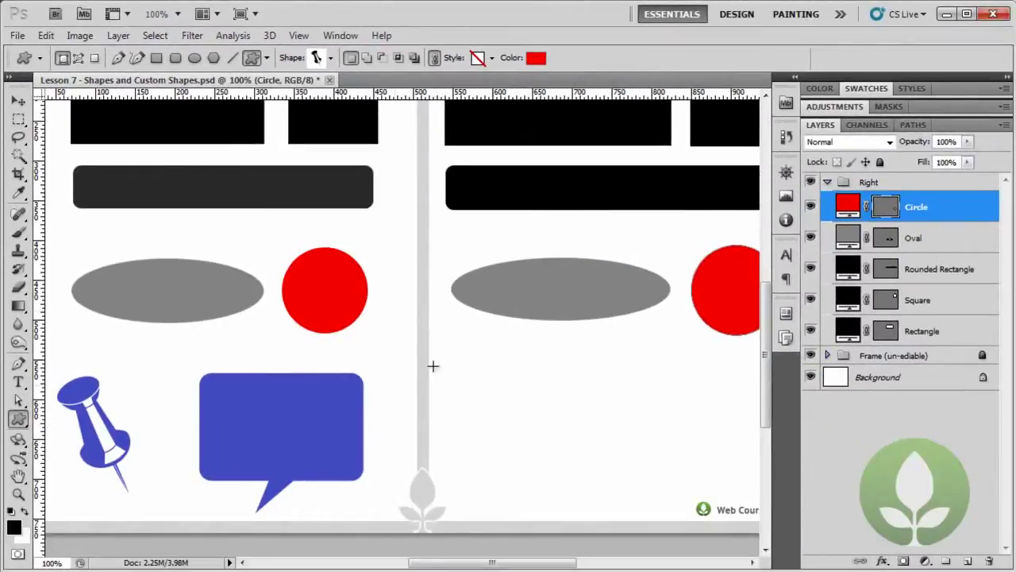
drag(455, 353, 535, 470)
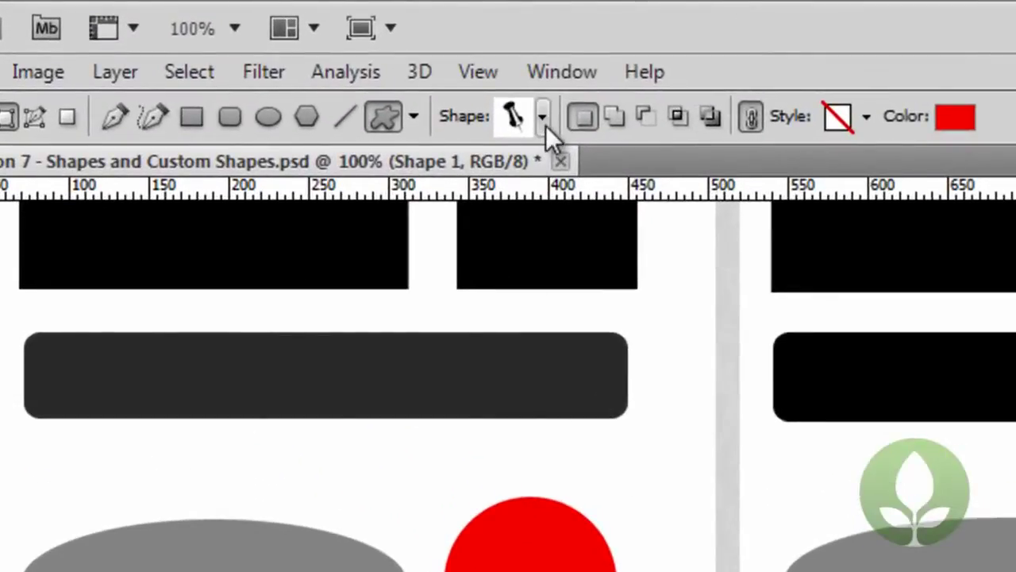
Append the All shape library to the current custom shapes.
click(543, 117)
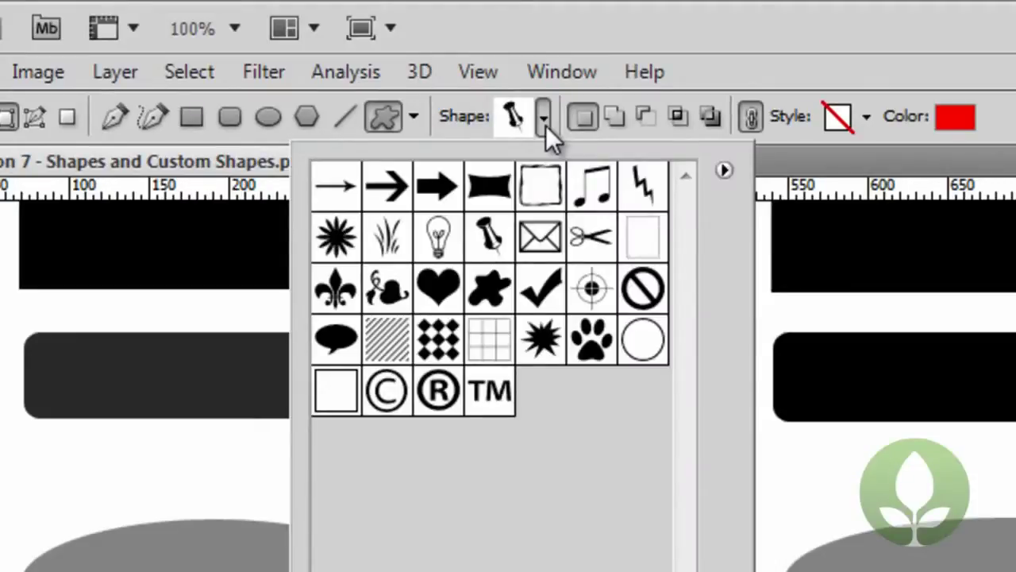
click(719, 169)
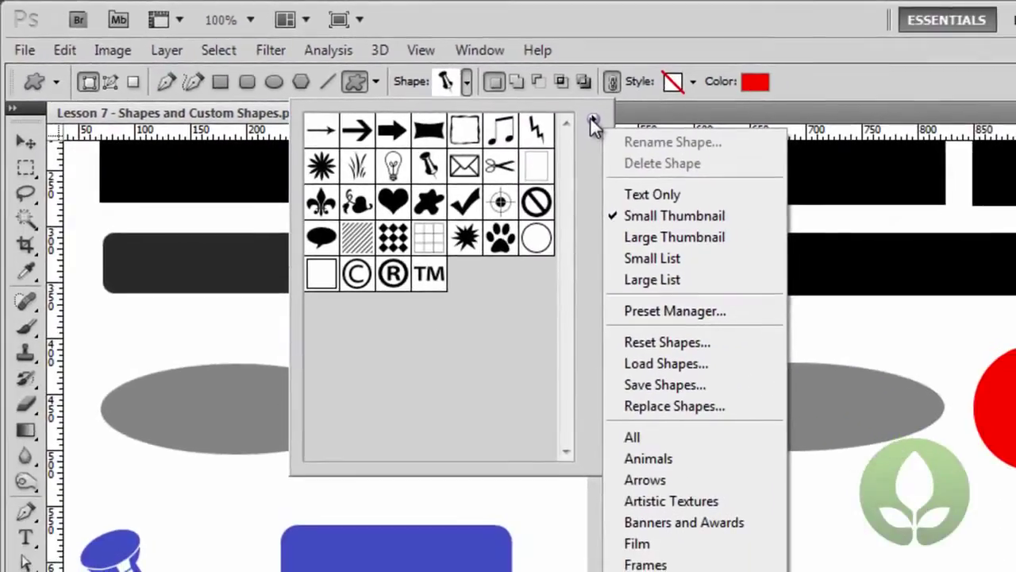
click(689, 438)
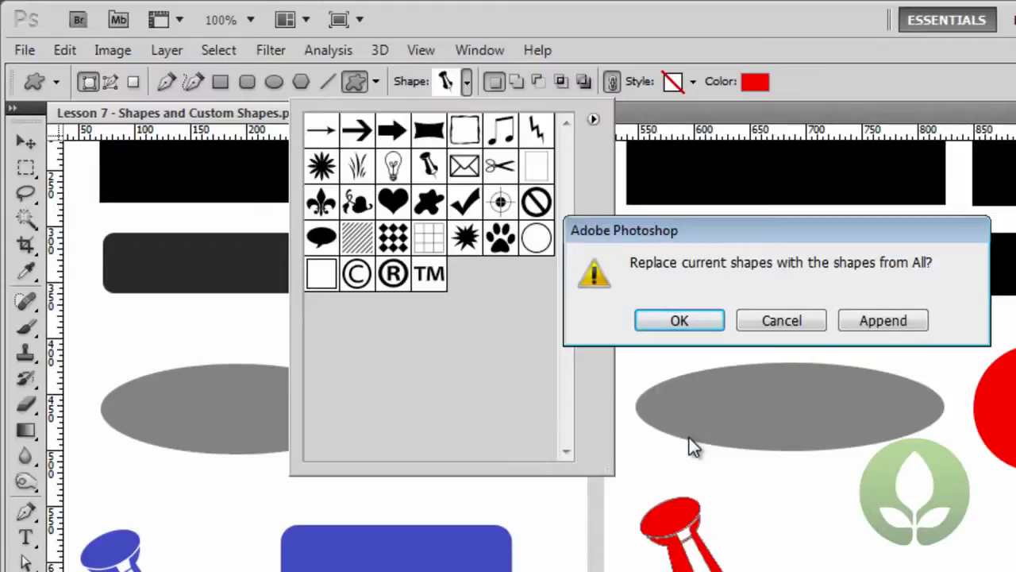
click(873, 319)
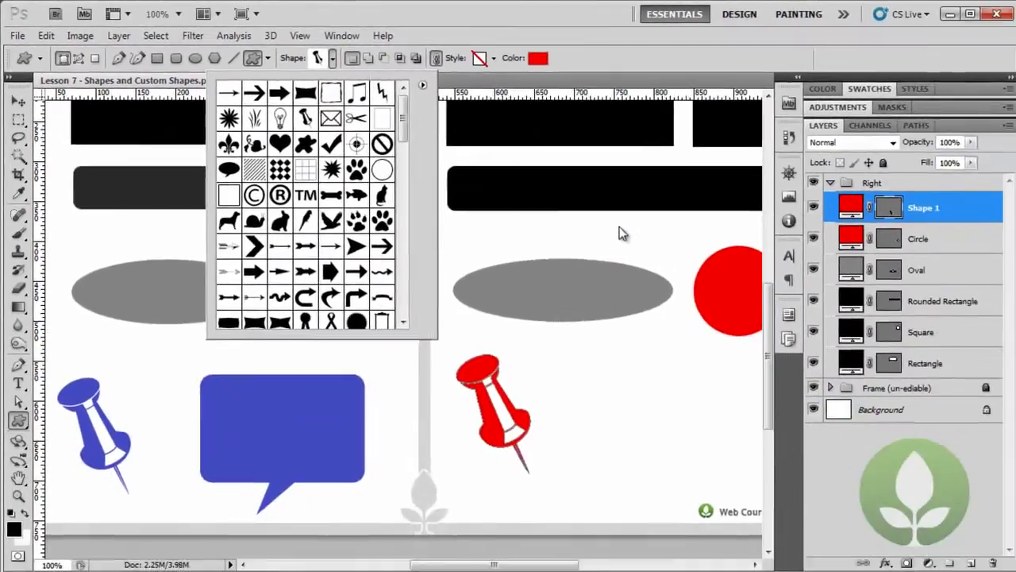
Choose the rounded speech bubble custom shape and draw it about 210 x 180 px beside the red pushpin.
drag(400, 127, 419, 299)
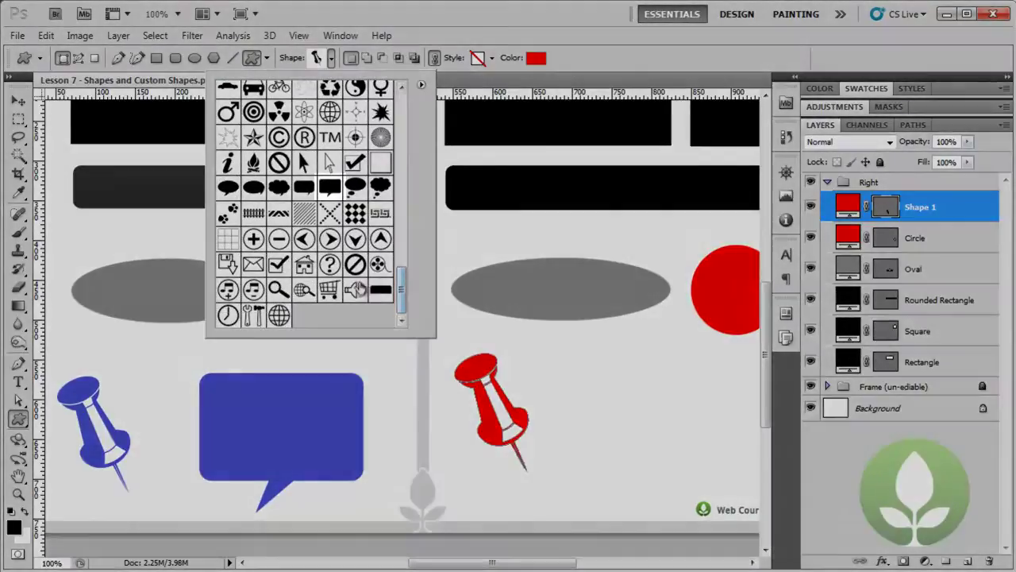
click(328, 185)
click(328, 188)
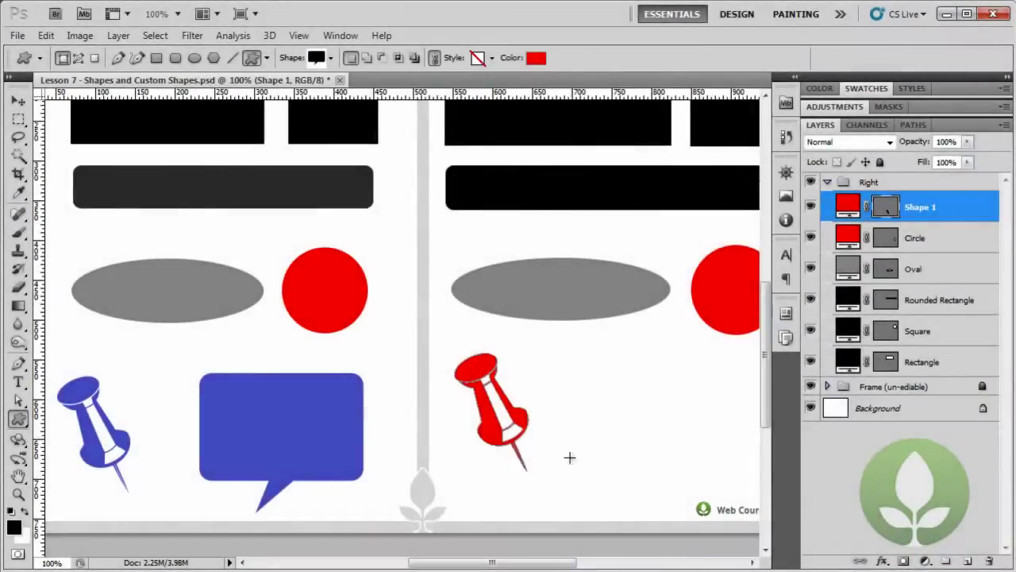
drag(492, 563, 522, 538)
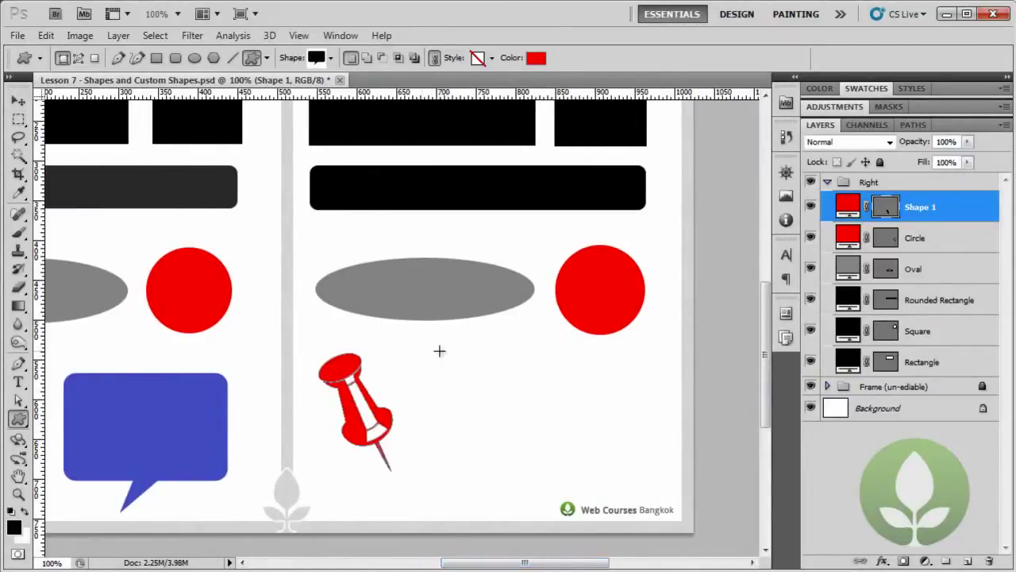
drag(440, 350, 612, 492)
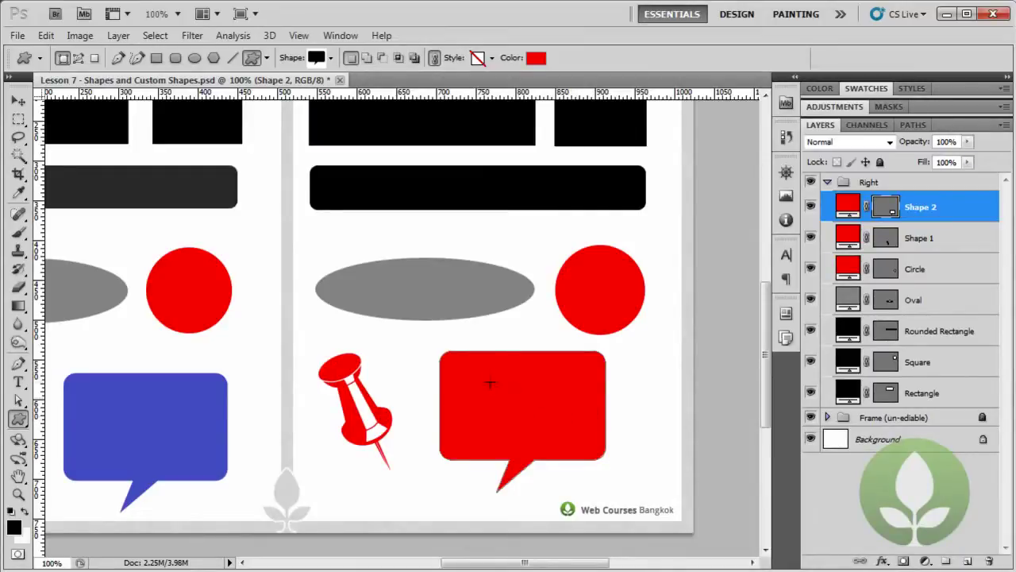
Recolor the speech bubble to the blue 4e54cc sampled from the sample bubble on the left page.
double_click(843, 205)
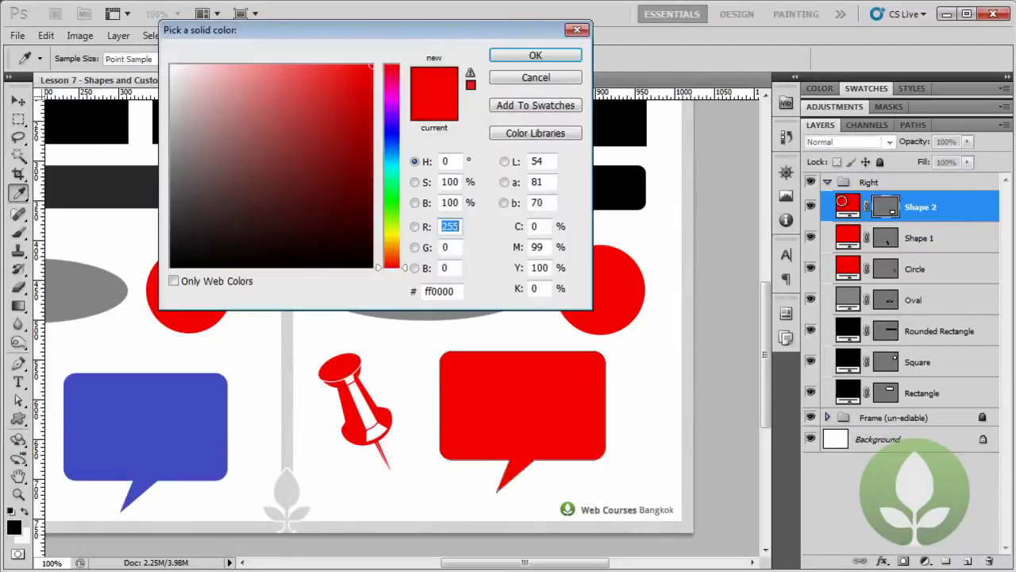
click(181, 404)
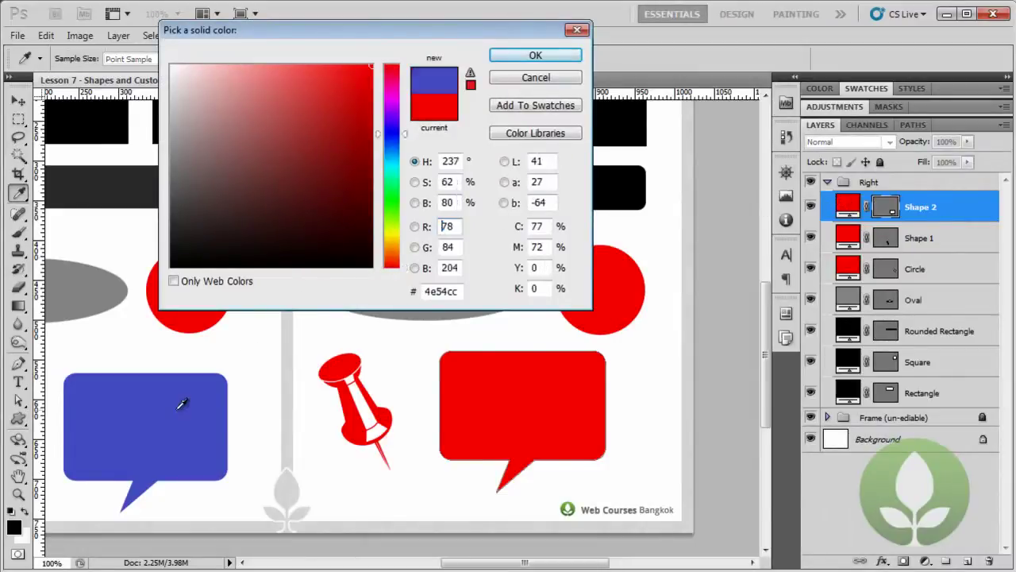
click(525, 57)
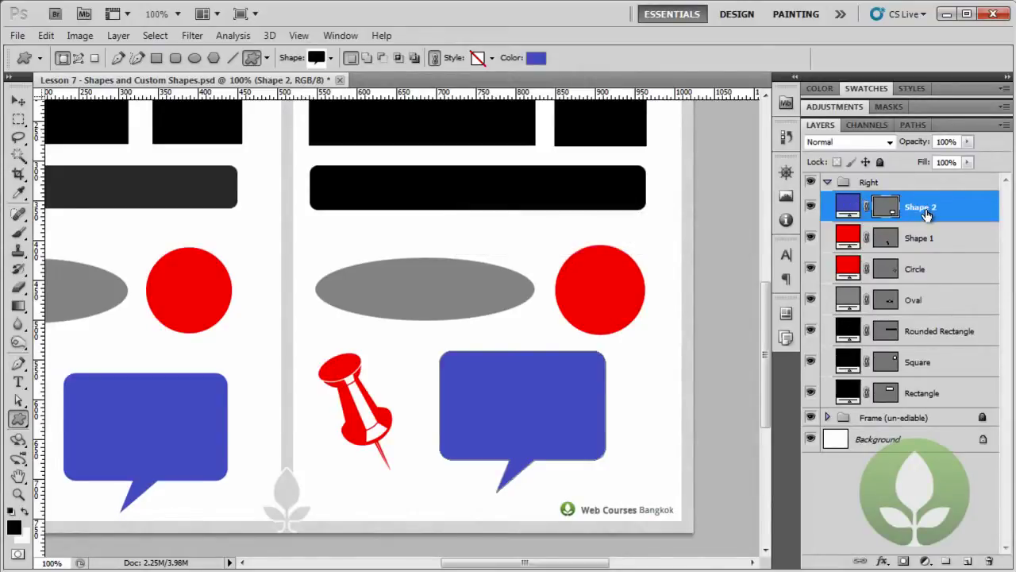
Rename the speech bubble's layer as Speach Bubble and the pushpin's layer as Tac.
double_click(923, 209)
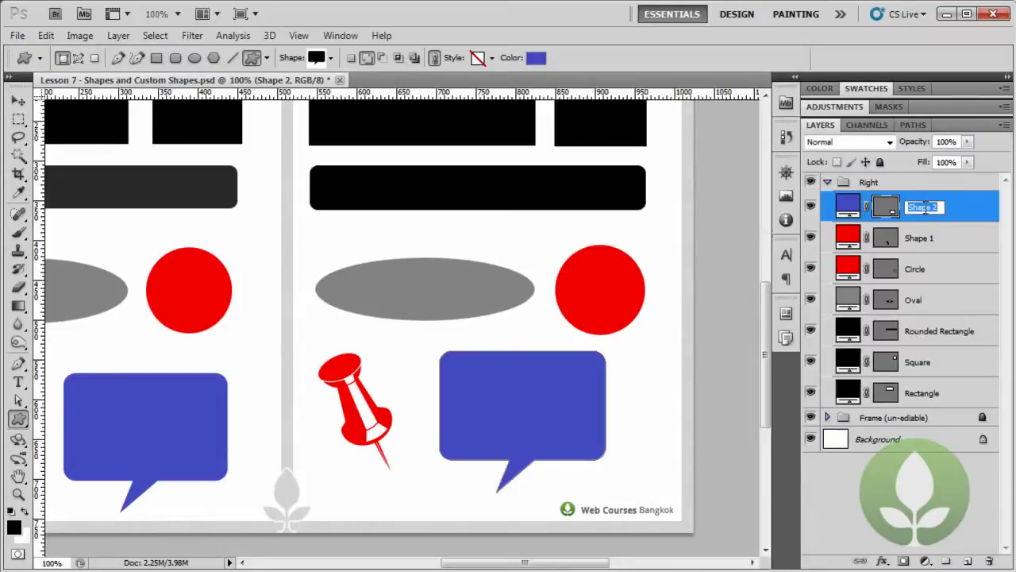
text(Speech Bubble)
key(Return)
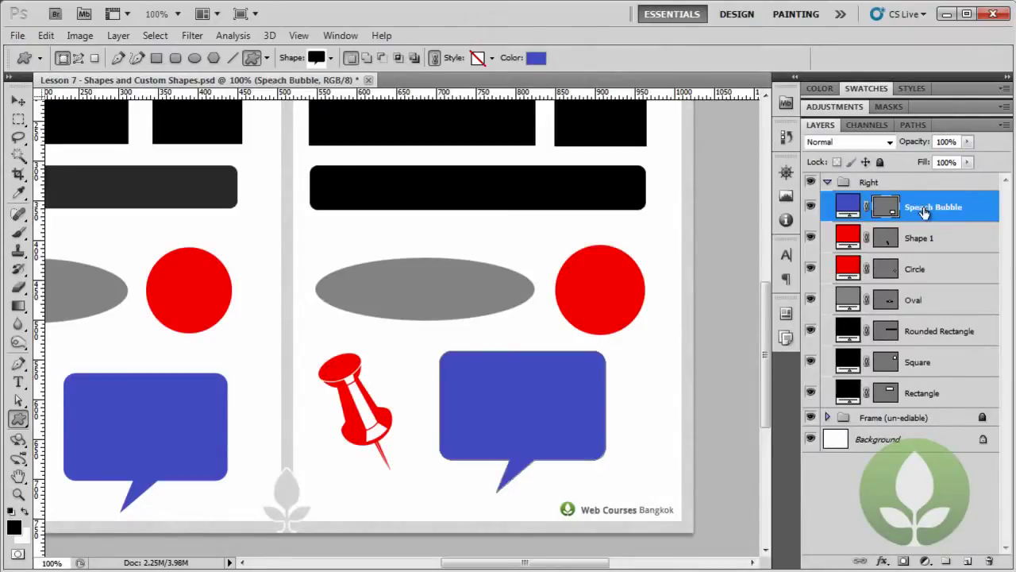
double_click(918, 238)
text(Tac)
key(Return)
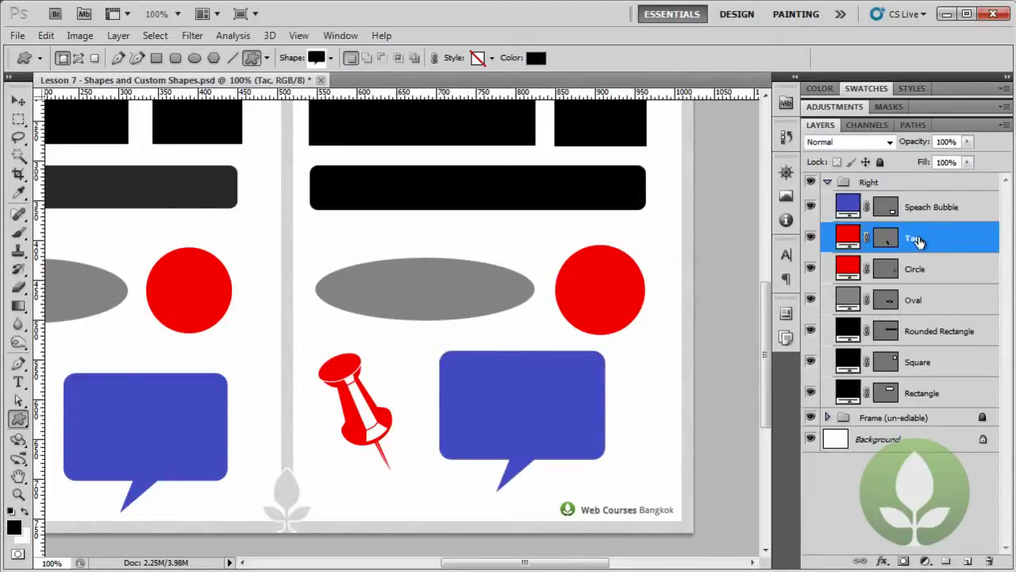
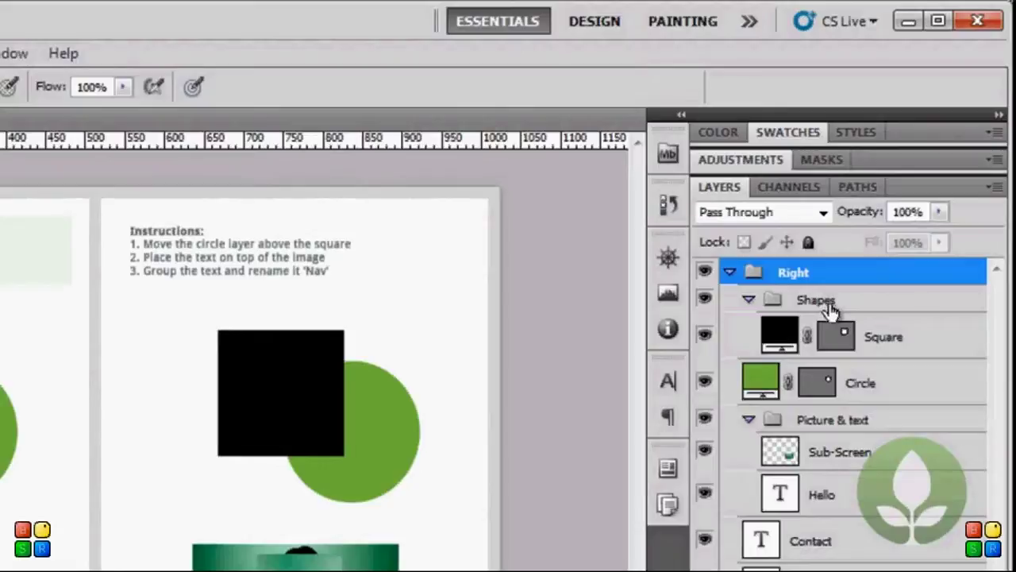
Move the Circle layer above Square inside the Shapes group, and the Hello text layer above Sub-Screen in the Picture & text group.
click(840, 308)
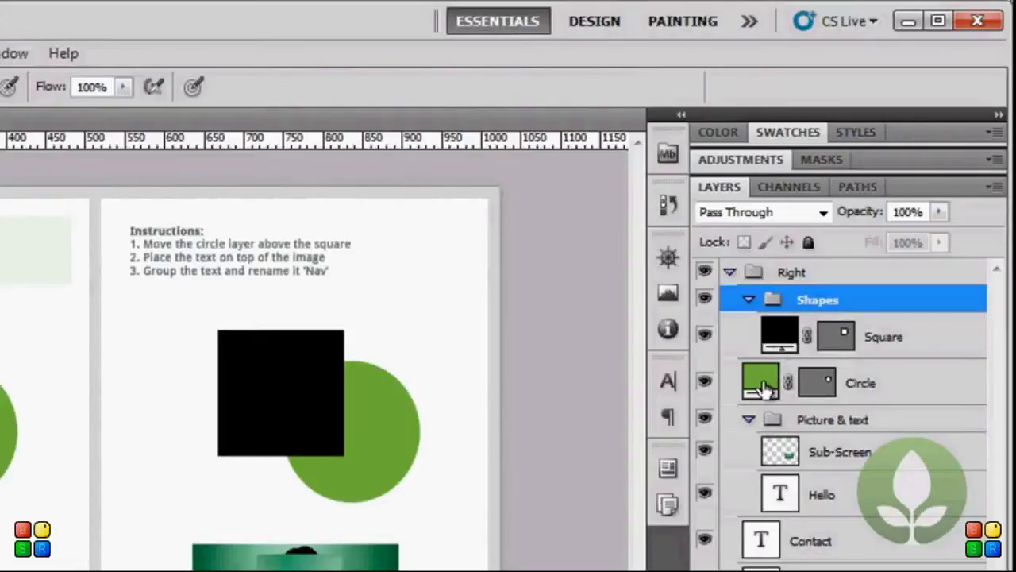
drag(764, 383, 797, 333)
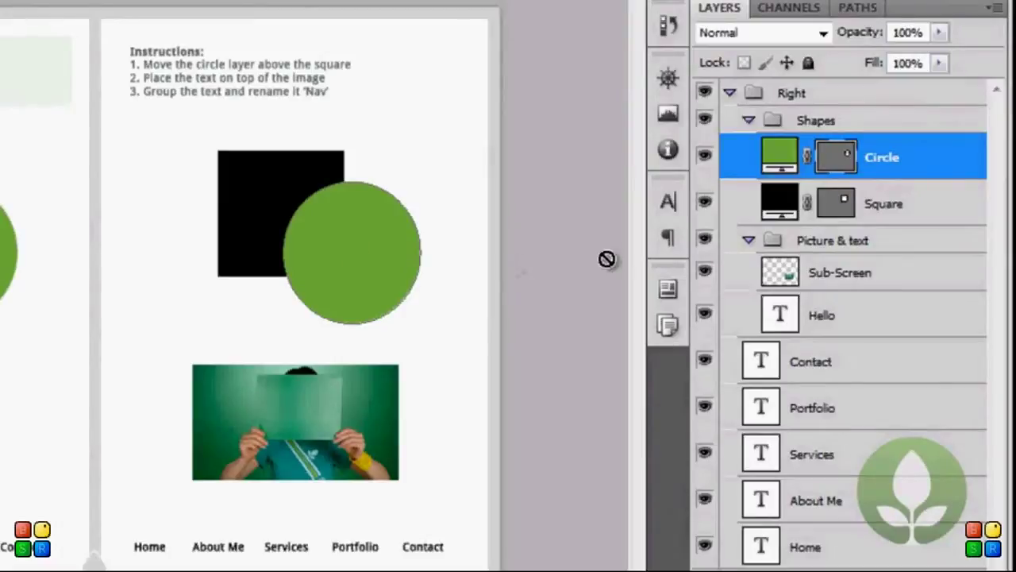
click(818, 246)
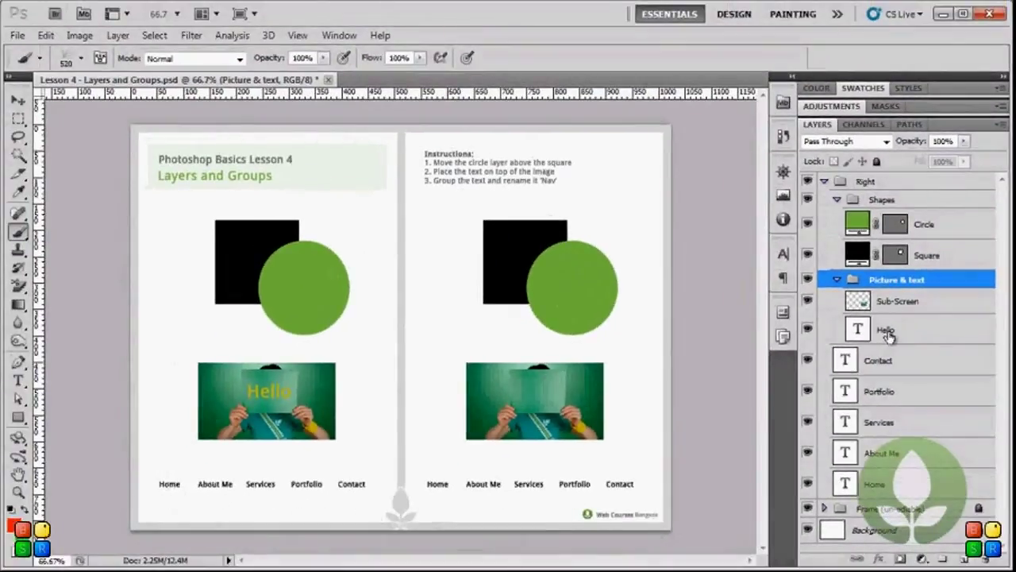
click(889, 336)
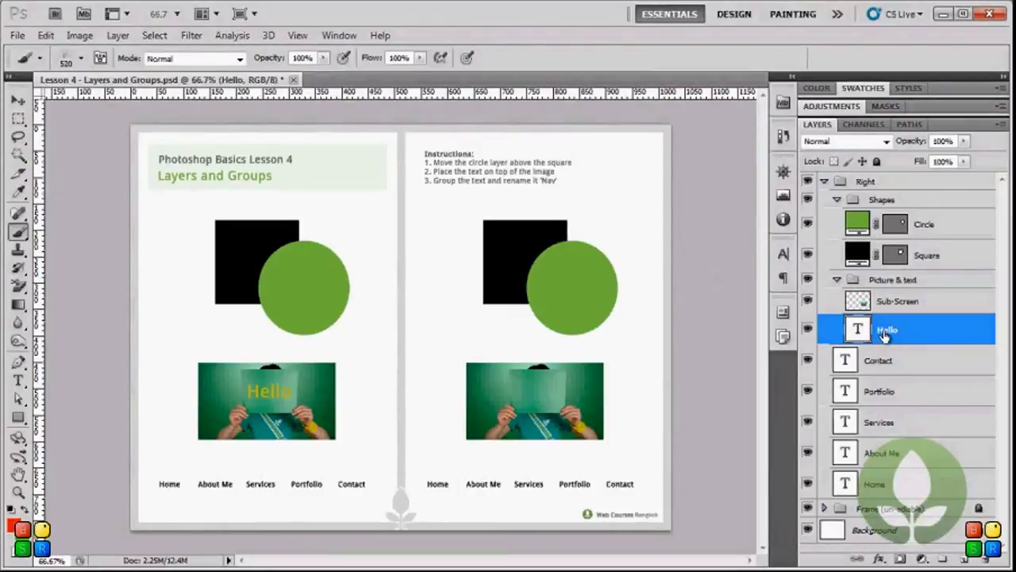
drag(885, 336, 887, 295)
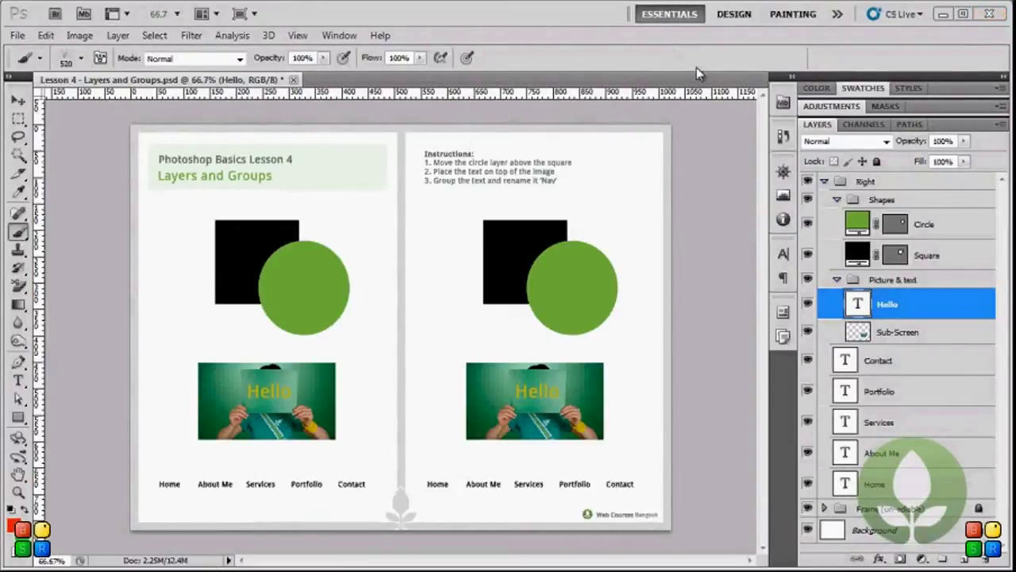
Reorder the Circle layer below Square and back above it in the Shapes group.
click(926, 225)
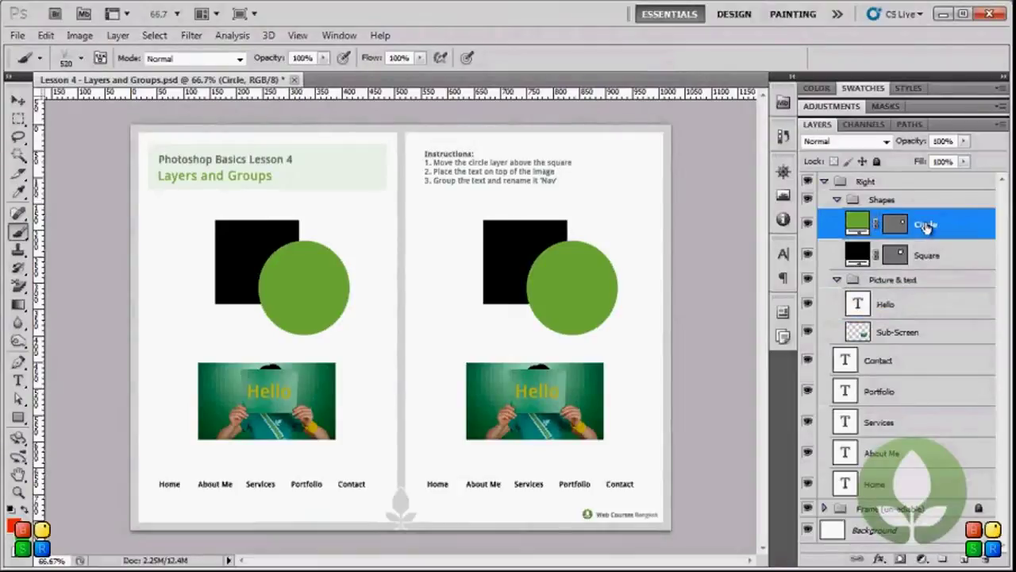
drag(926, 224, 932, 268)
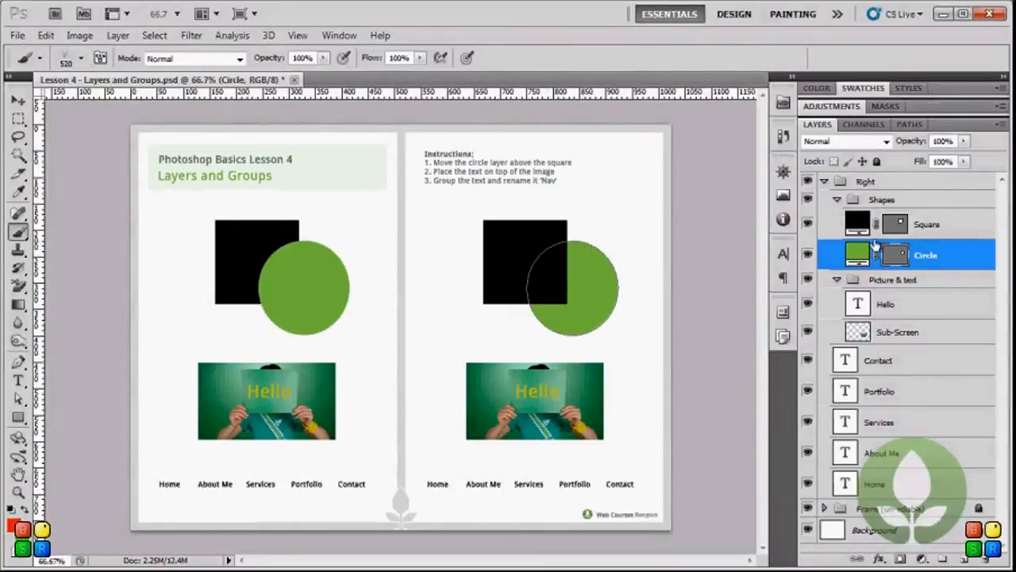
click(918, 228)
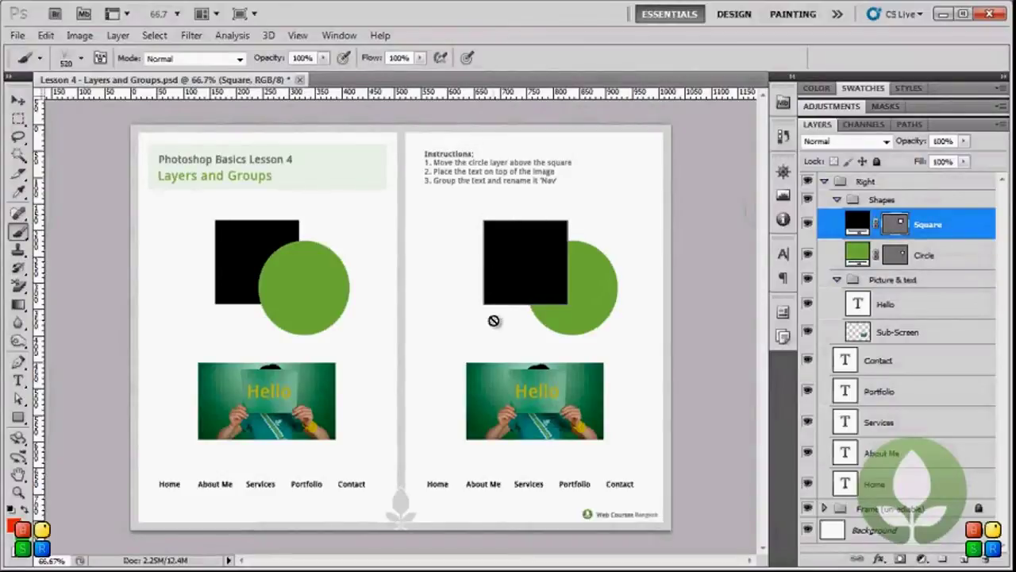
click(924, 258)
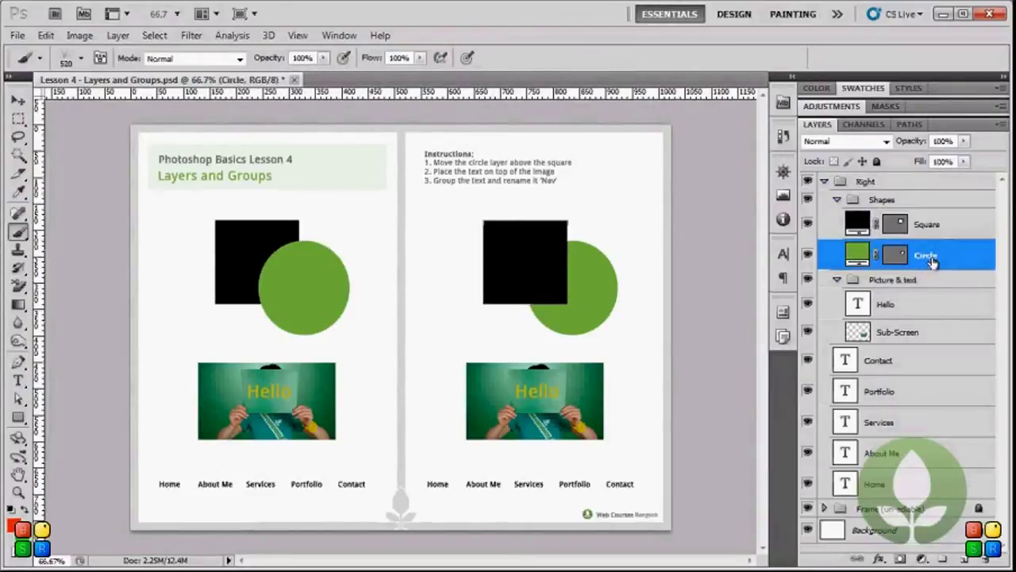
drag(927, 258, 926, 223)
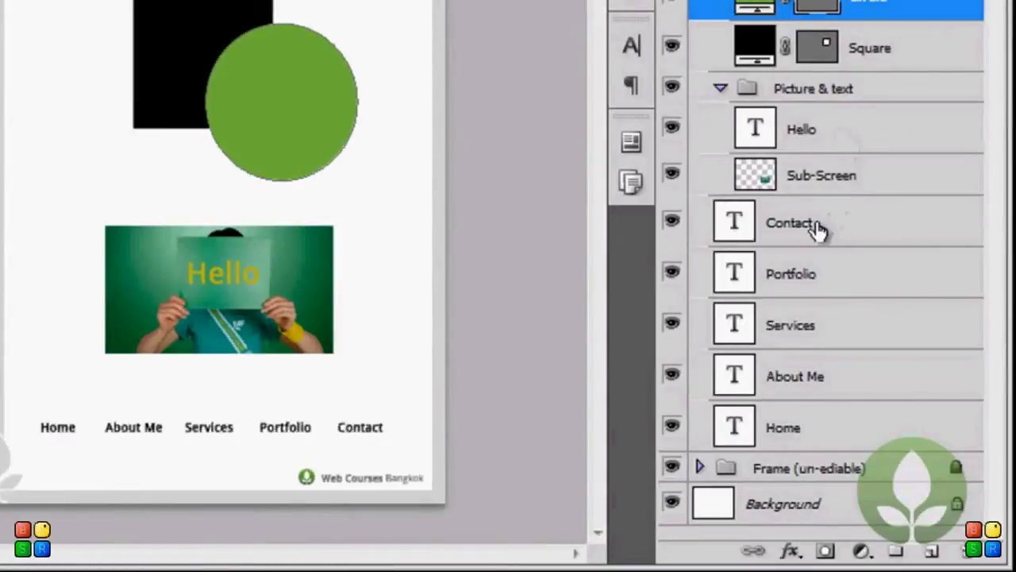
Group the Contact, Portfolio, Services, About Me and Home text layers and rename the group as Nav.
click(817, 229)
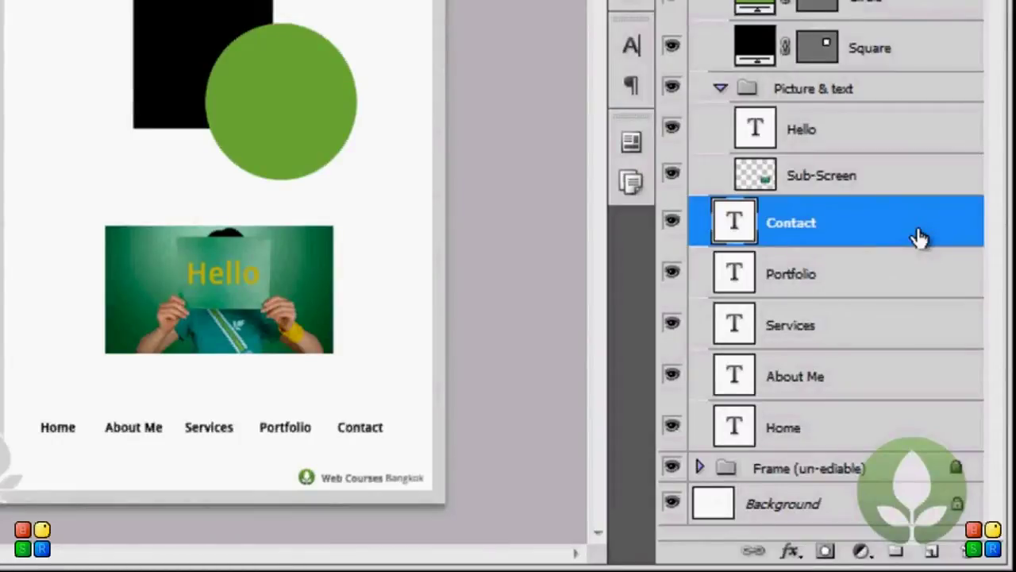
shift+click(819, 441)
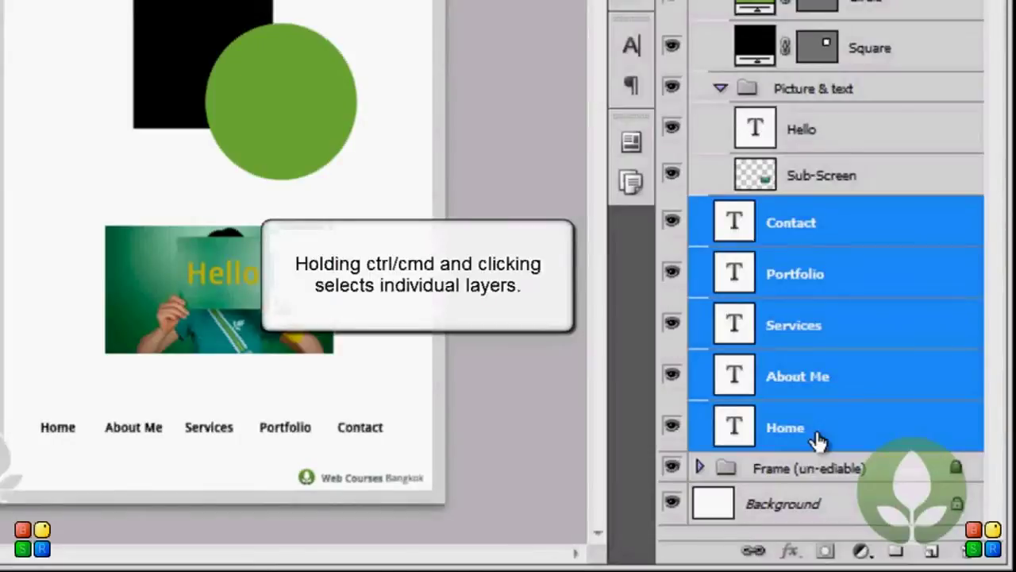
ctrl+click(817, 439)
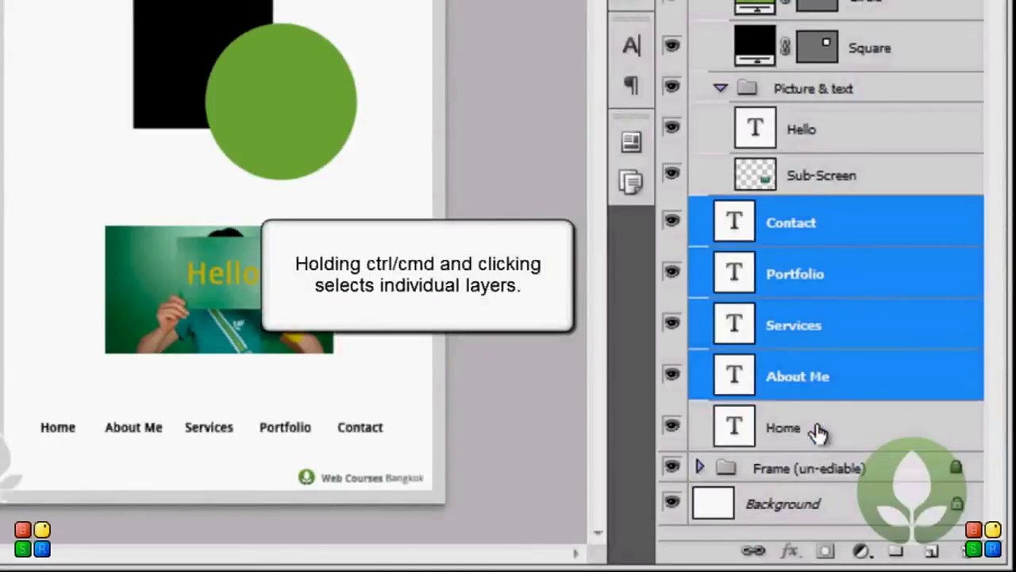
ctrl+click(816, 384)
ctrl+click(797, 327)
ctrl+click(805, 340)
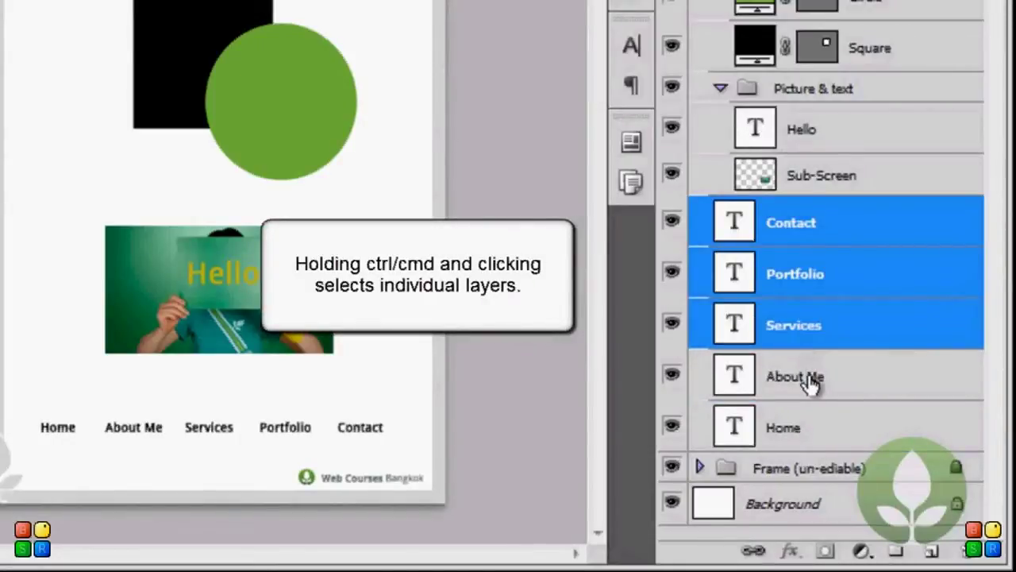
ctrl+click(810, 384)
ctrl+click(816, 433)
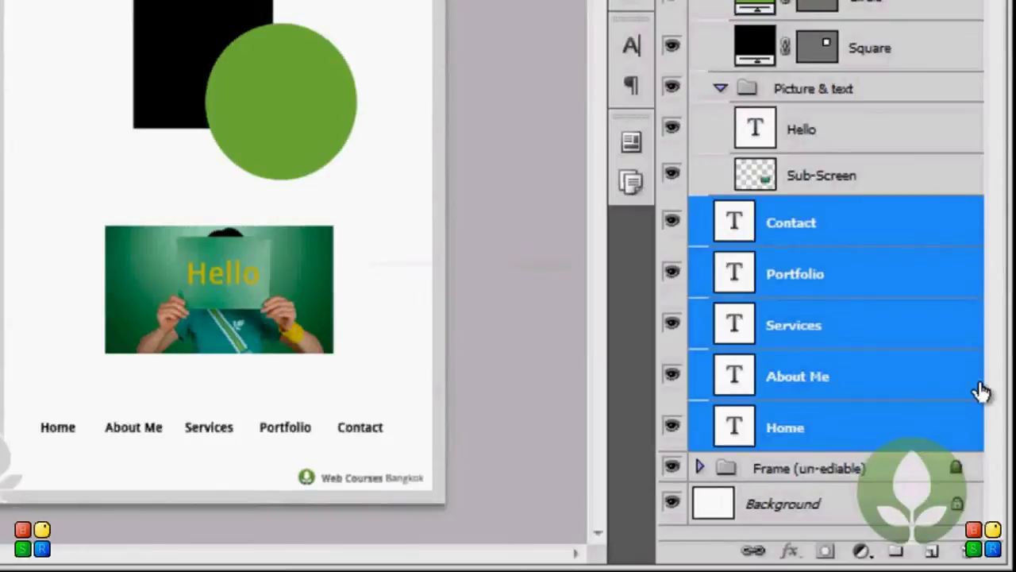
key(ctrl+g)
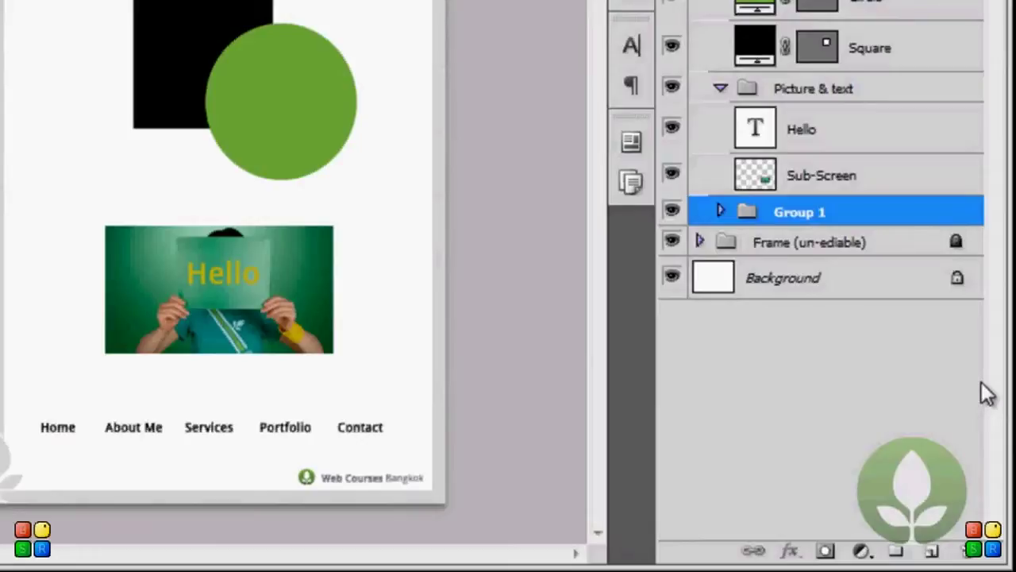
double_click(798, 213)
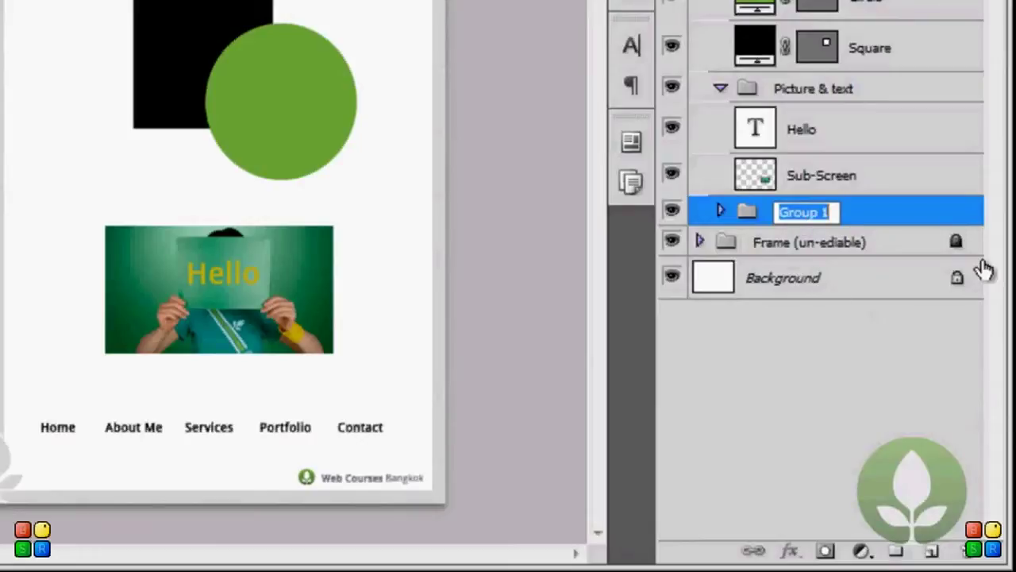
text(Nav)
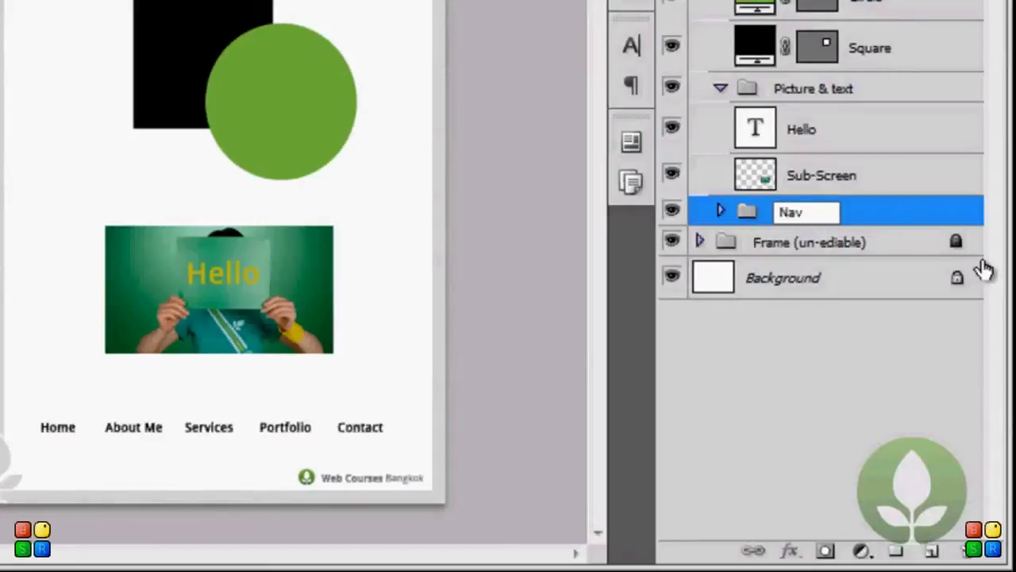
key(Return)
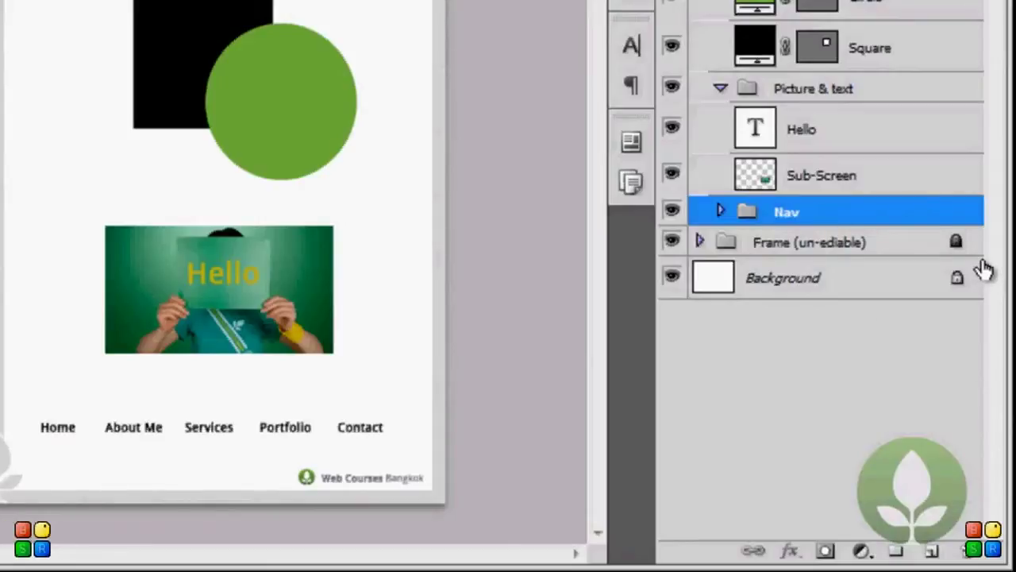
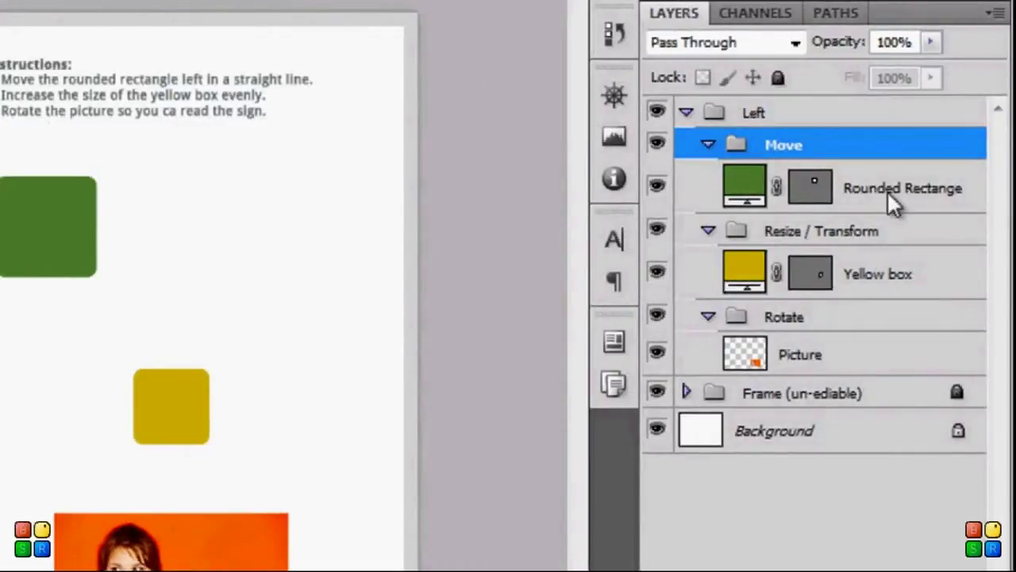
Try moving the green rounded rectangle on the instructions page about 285 px to the right, and undo the move.
click(901, 190)
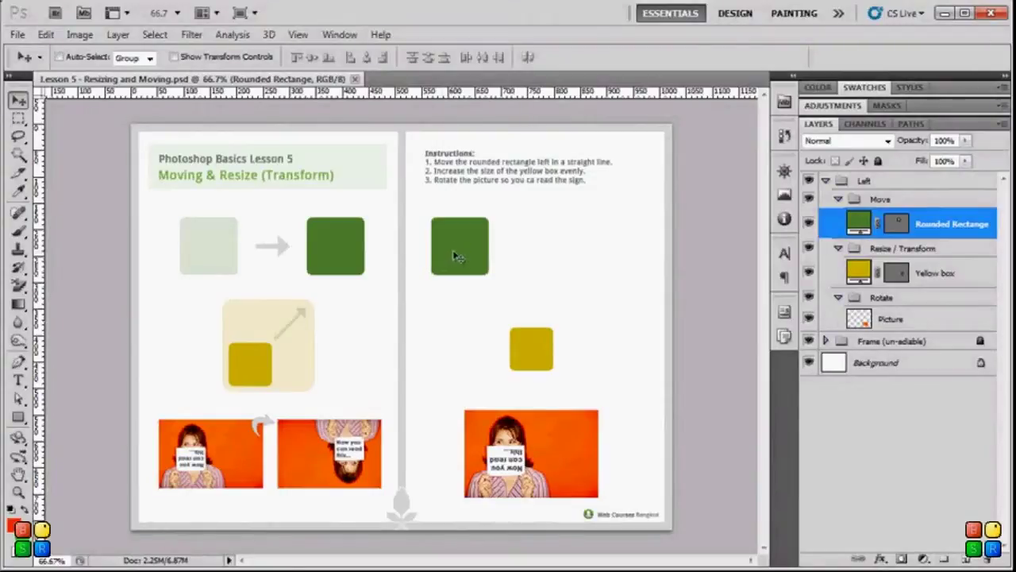
drag(450, 255, 602, 256)
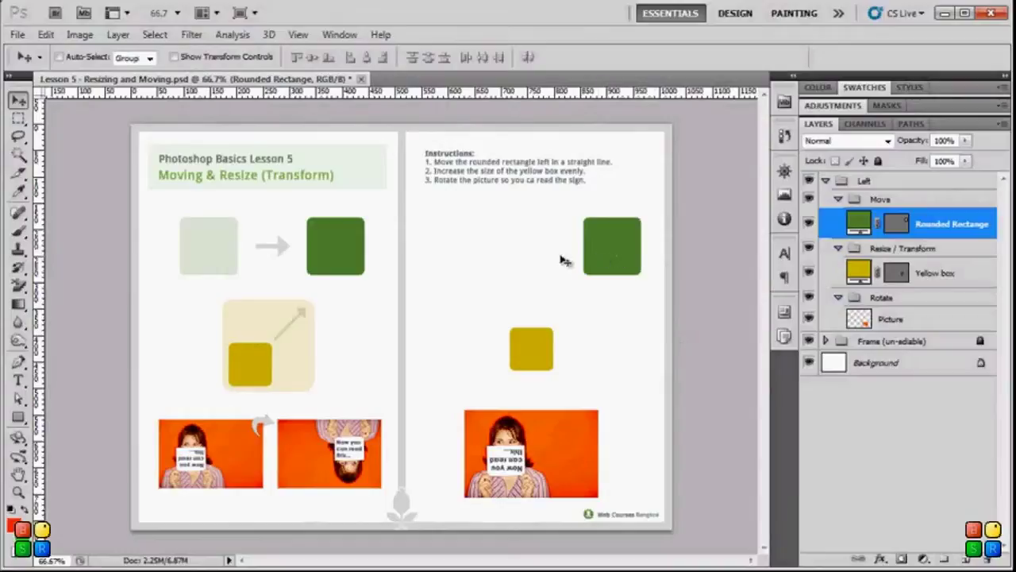
click(45, 34)
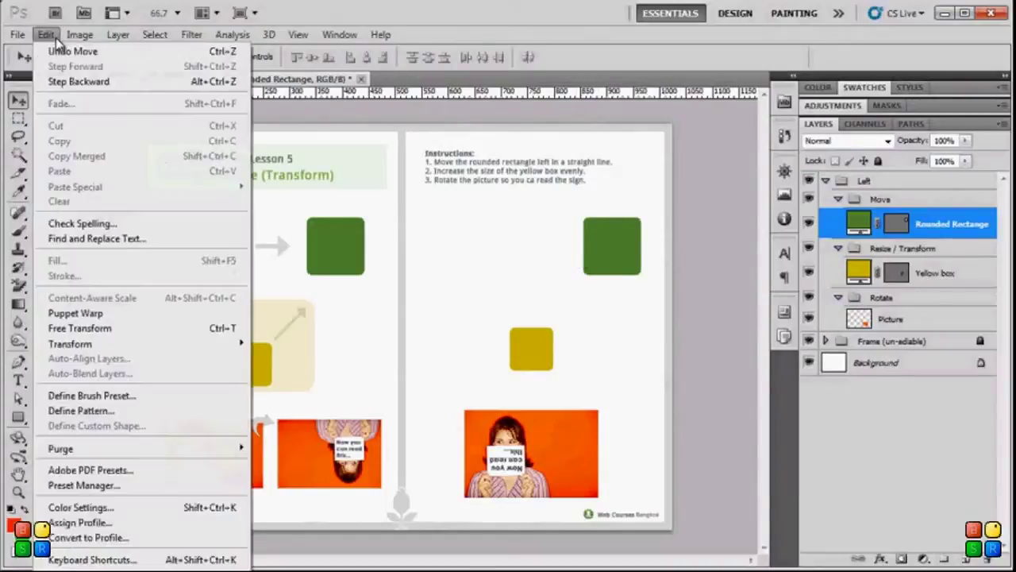
click(65, 83)
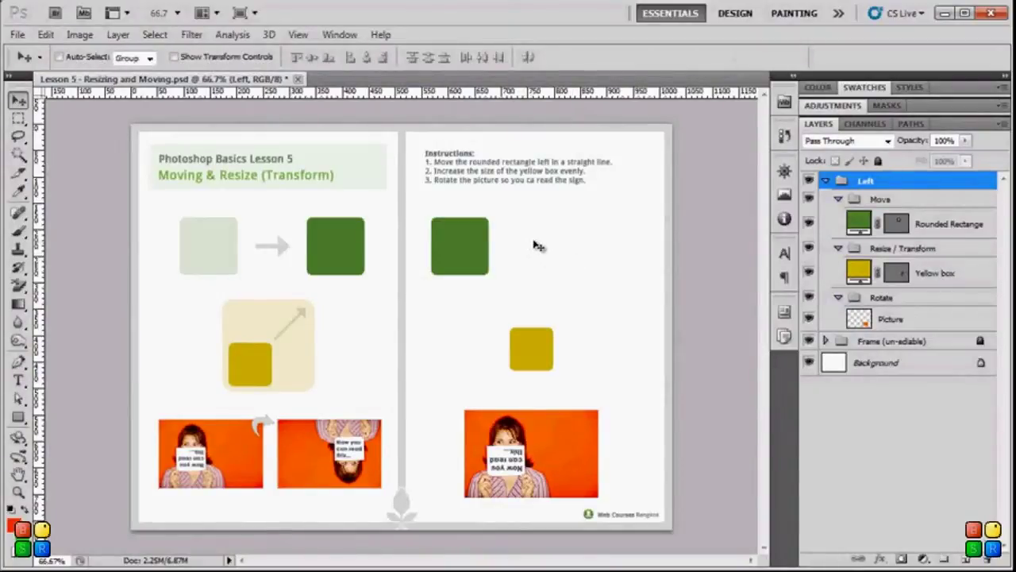
Move the green rounded rectangle on the instructions page about 260 px to the right in a straight horizontal line.
click(934, 229)
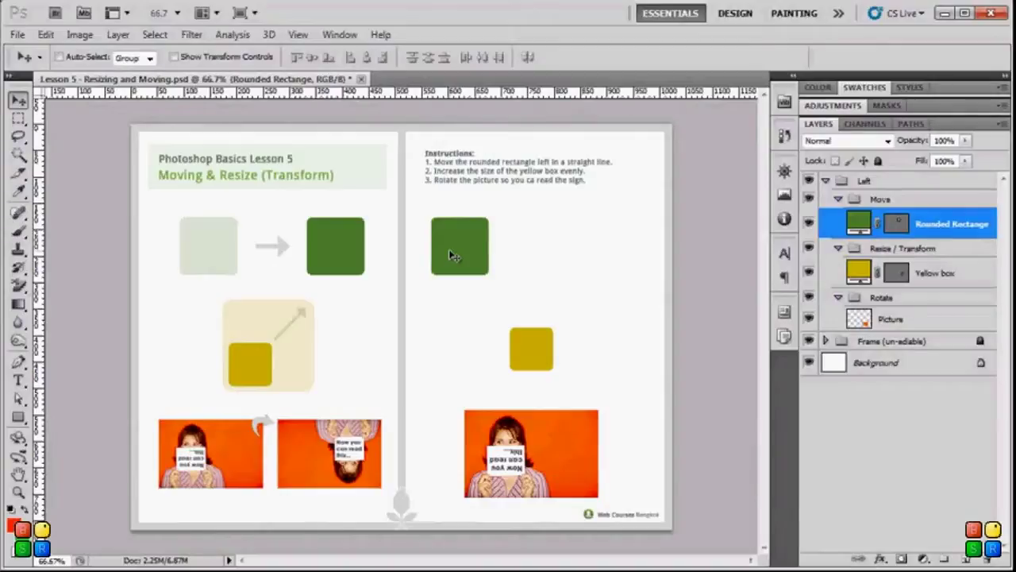
mouse_move(449, 256)
mouse_down()
mouse_move(602, 255)
mouse_move(428, 252)
mouse_move(423, 297)
mouse_move(450, 392)
mouse_move(452, 458)
mouse_move(448, 269)
mouse_move(517, 262)
mouse_move(535, 180)
mouse_move(477, 247)
mouse_move(447, 253)
mouse_up()
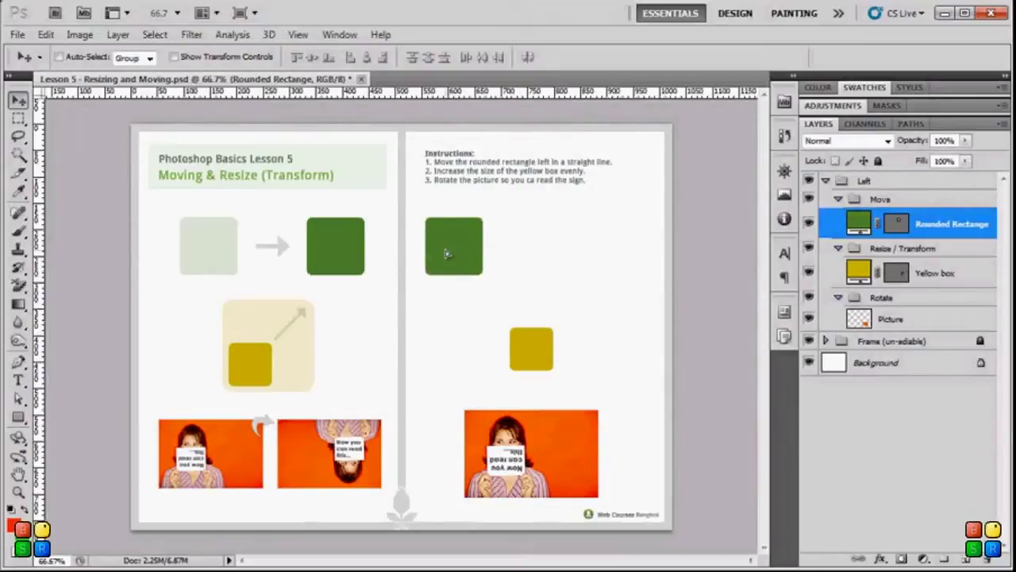
drag(447, 253, 590, 257)
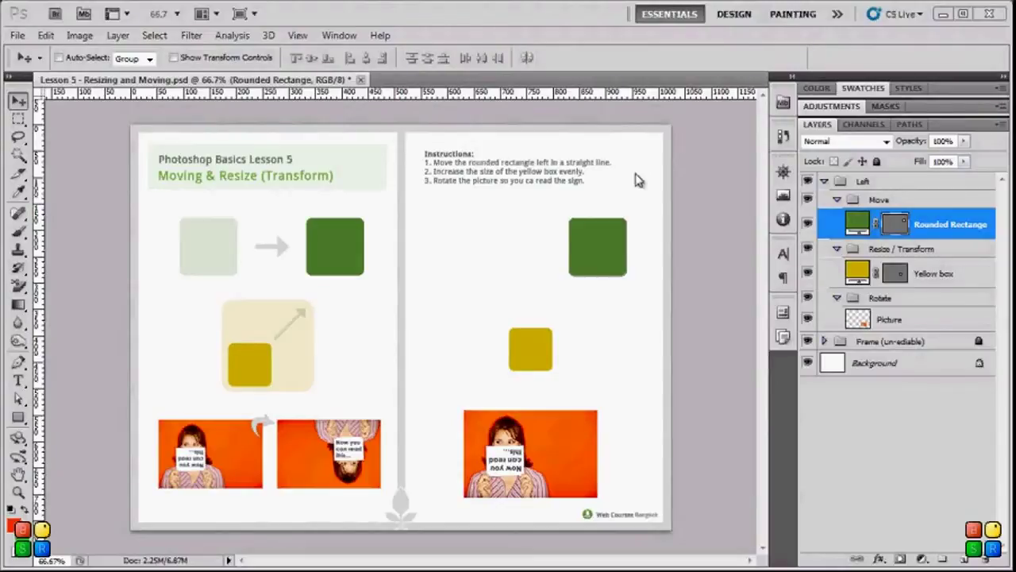
Enlarge the Yellow box layer evenly with Free Transform to about 150 x 150 px and apply the transformation.
click(927, 275)
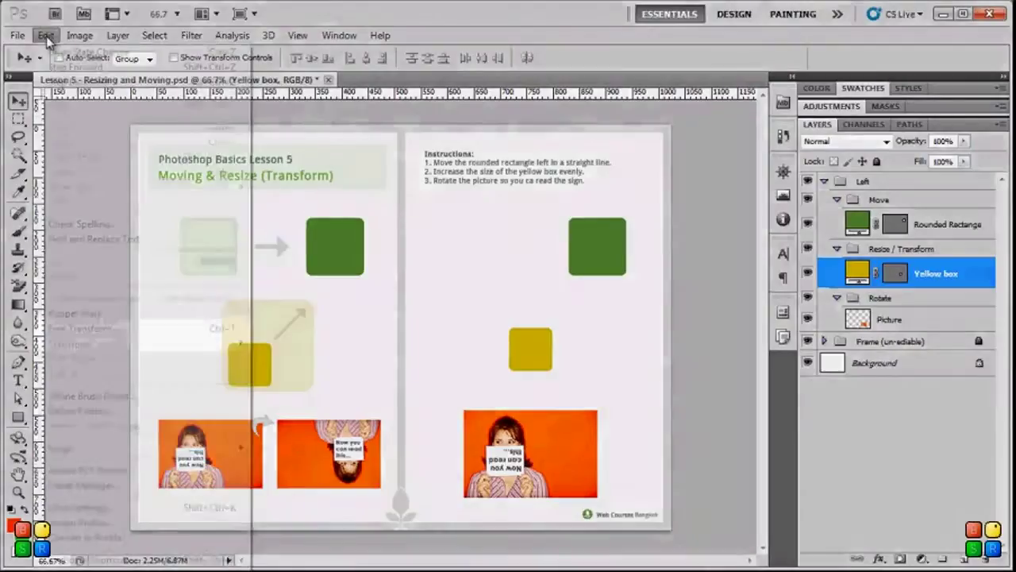
click(46, 35)
click(120, 329)
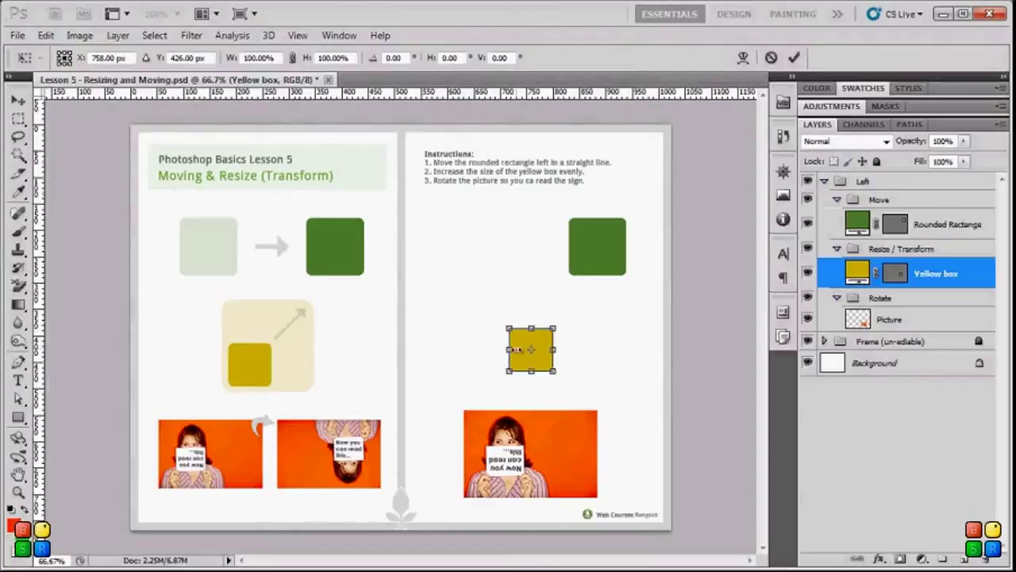
drag(508, 349, 462, 350)
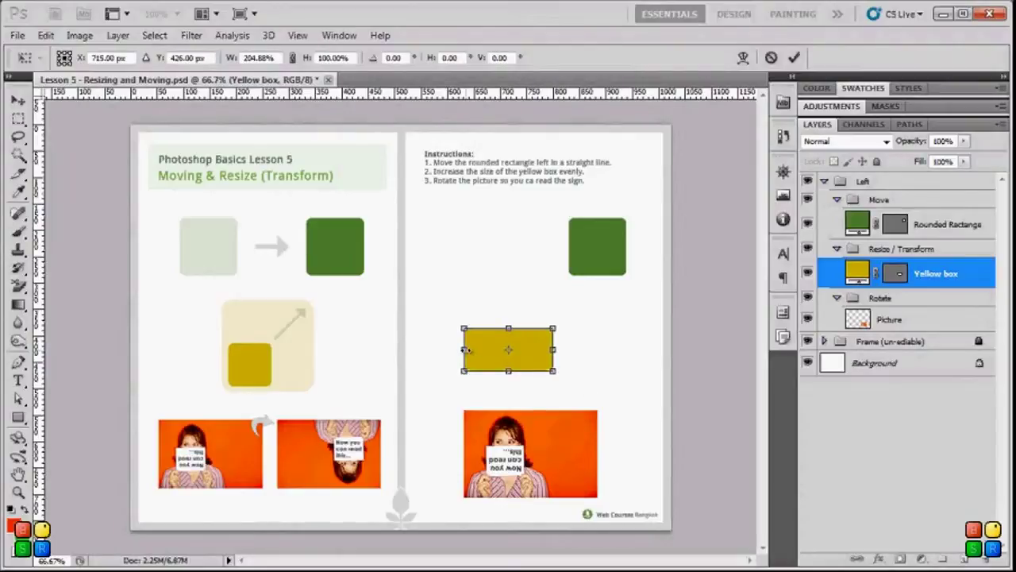
drag(465, 349, 508, 350)
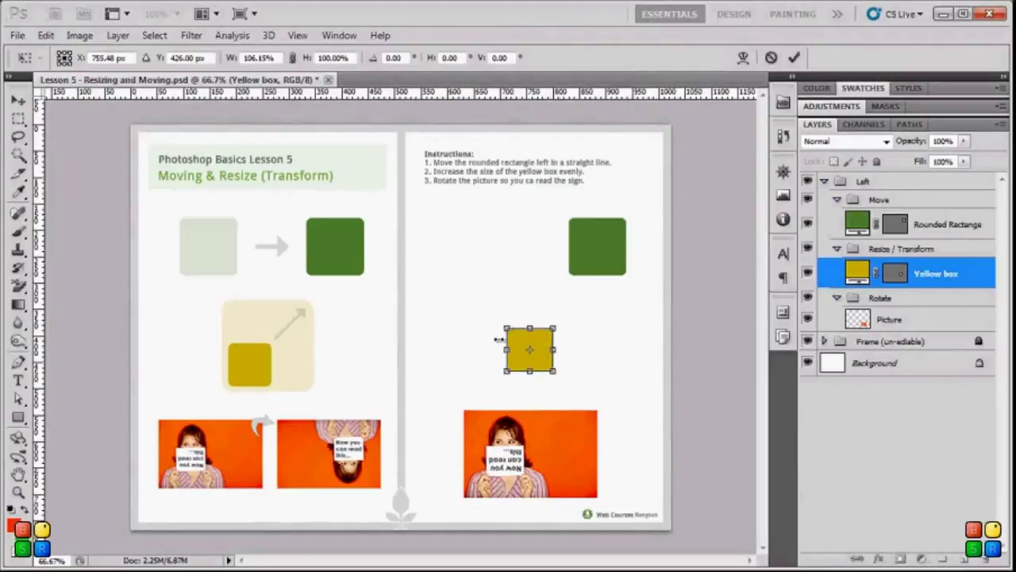
drag(555, 327, 593, 290)
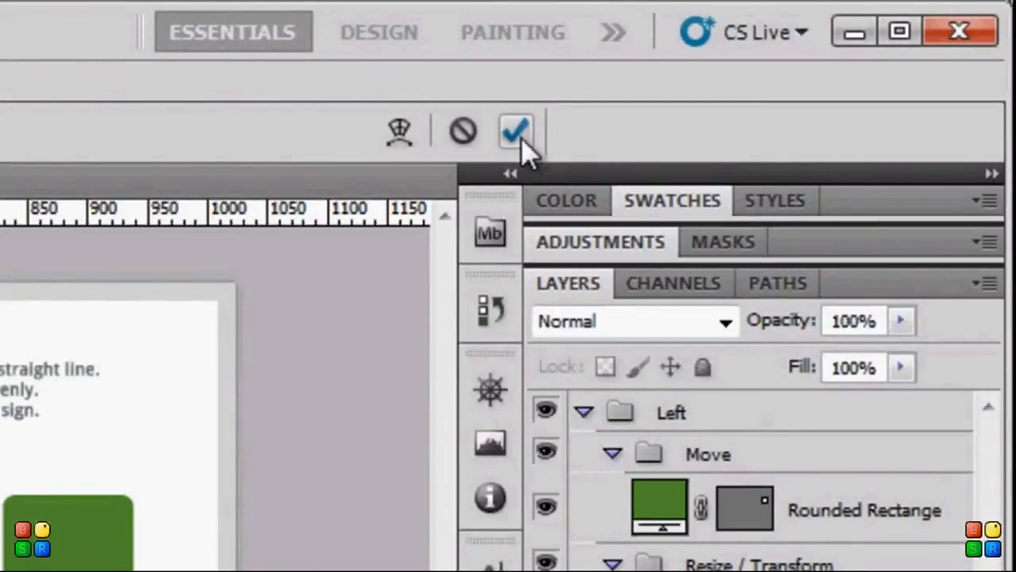
click(526, 148)
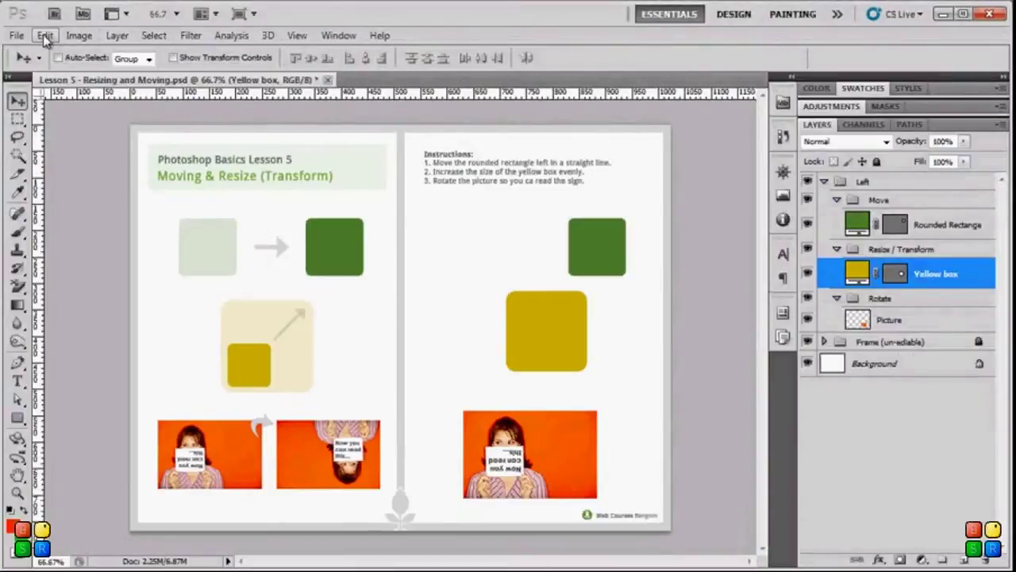
click(45, 35)
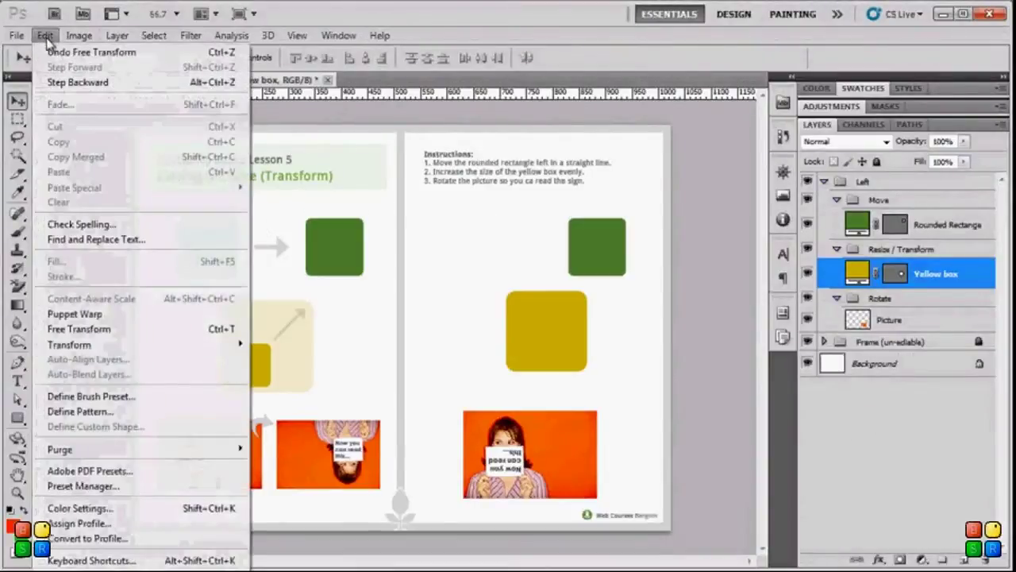
click(111, 330)
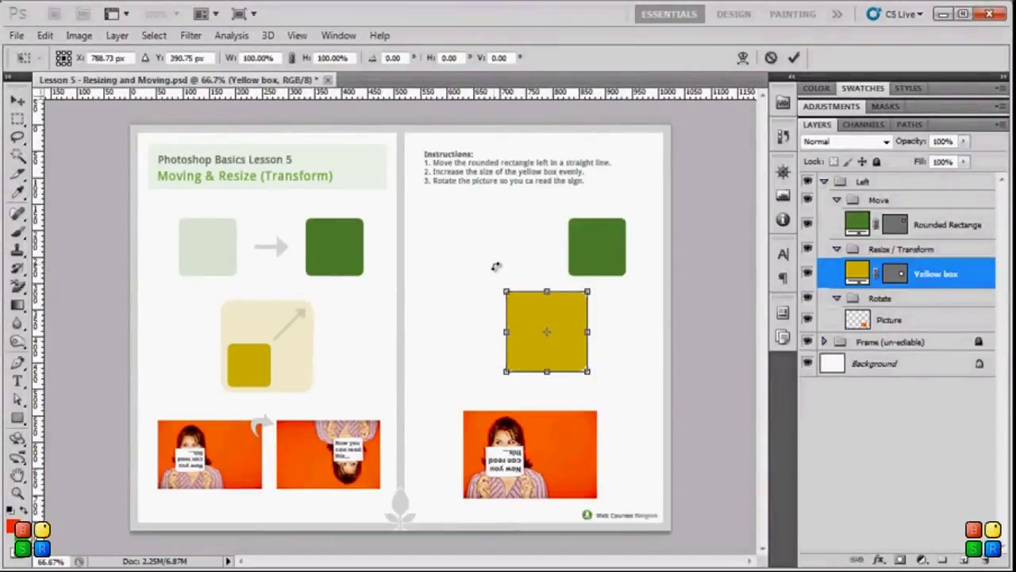
key(ctrl+Return)
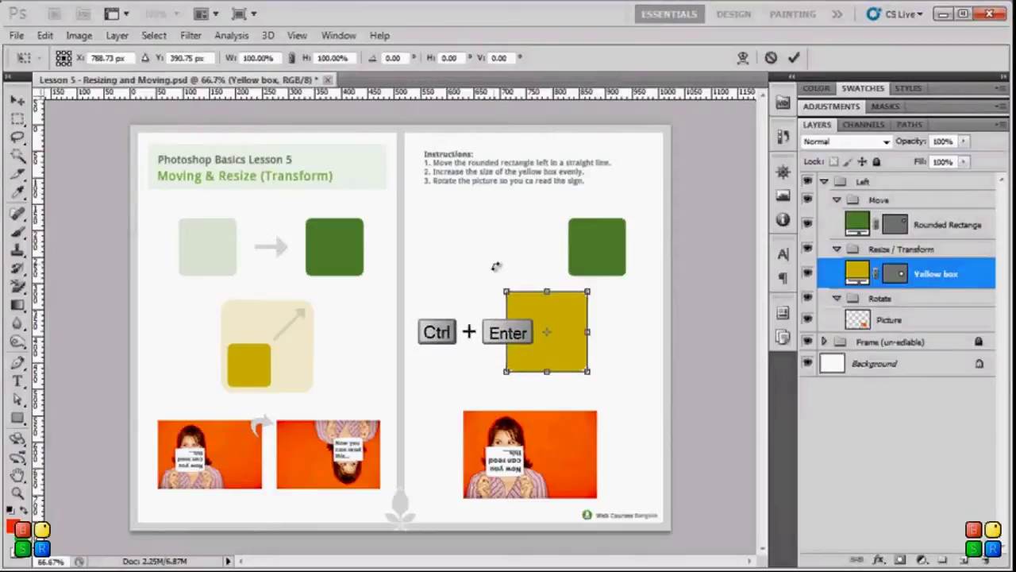
key(ctrl+Return)
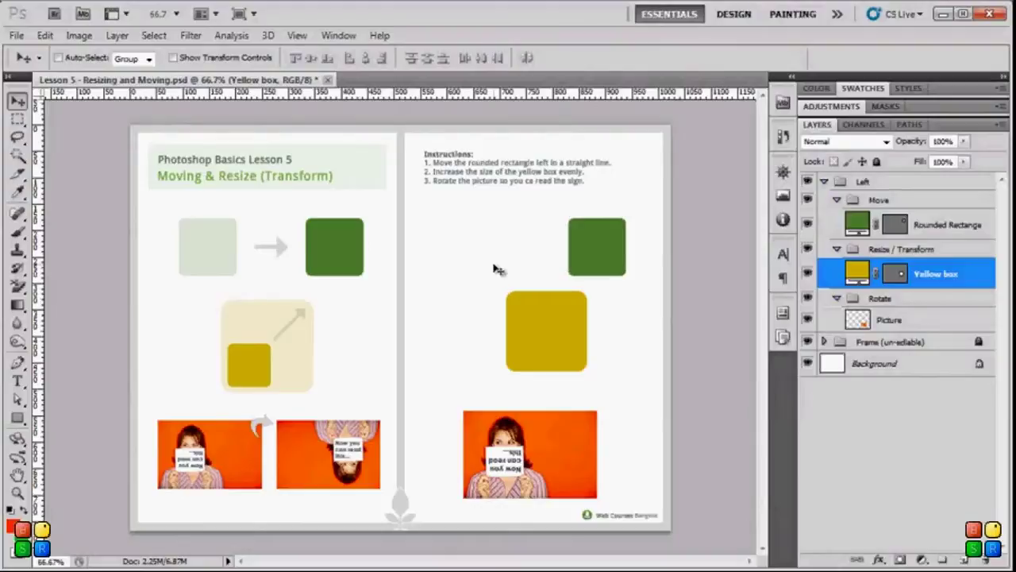
Enlarge the Yellow box layer evenly from its lower-left corner with Free Transform to about 190 x 190 px.
click(45, 35)
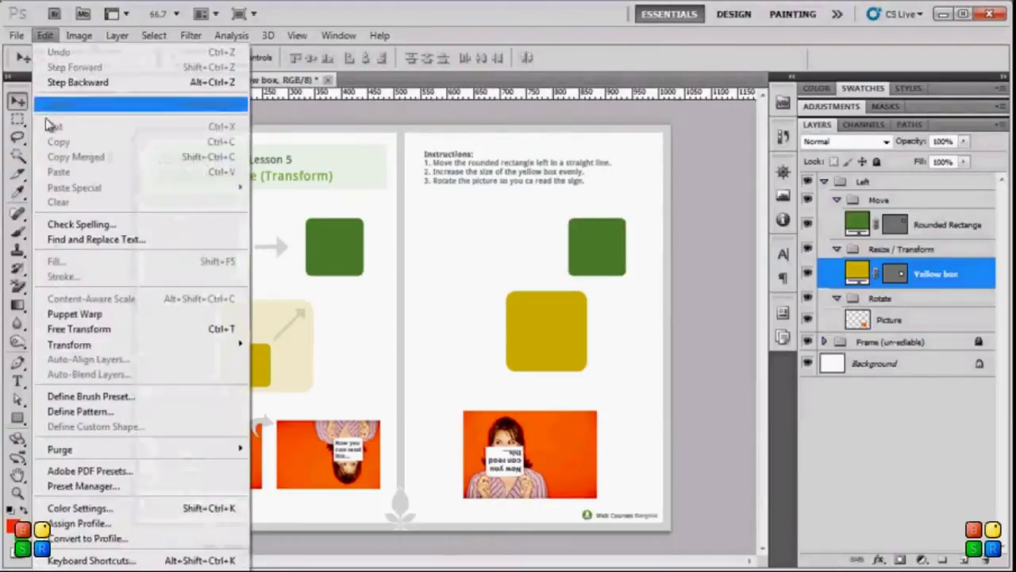
click(110, 329)
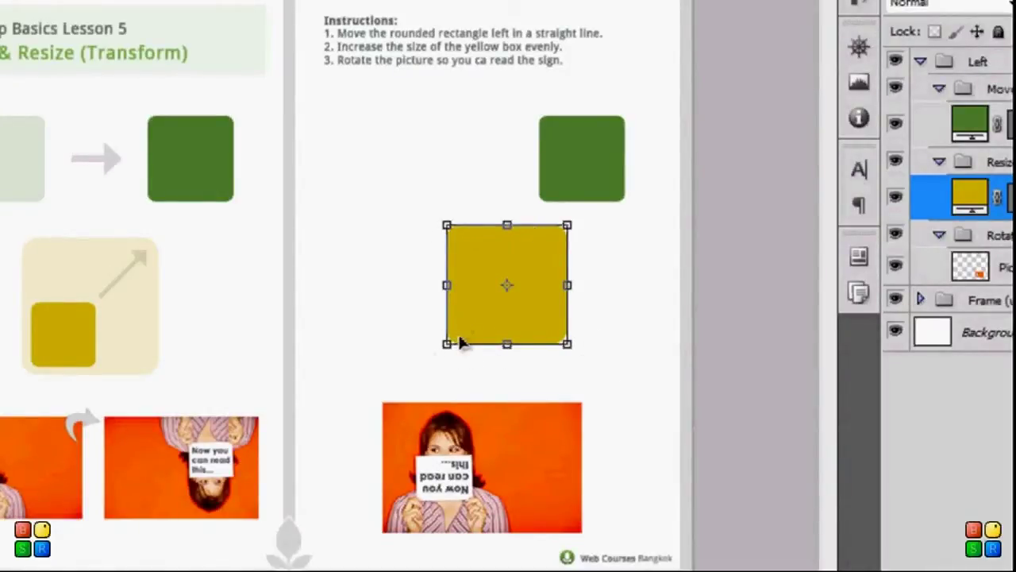
drag(447, 344, 496, 309)
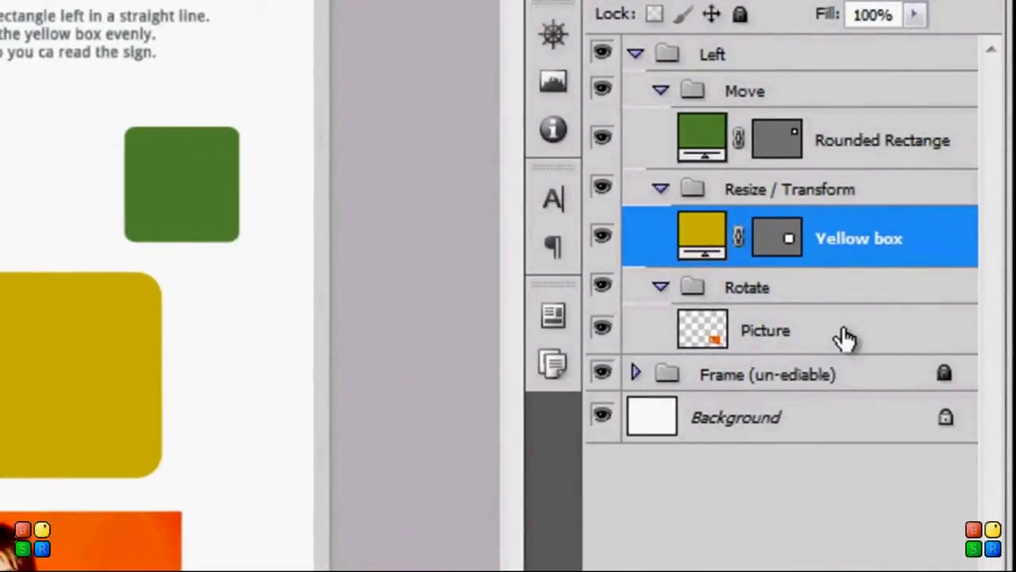
Try rotating the Picture layer about 27° clockwise with Free Transform, and undo the rotation.
click(841, 337)
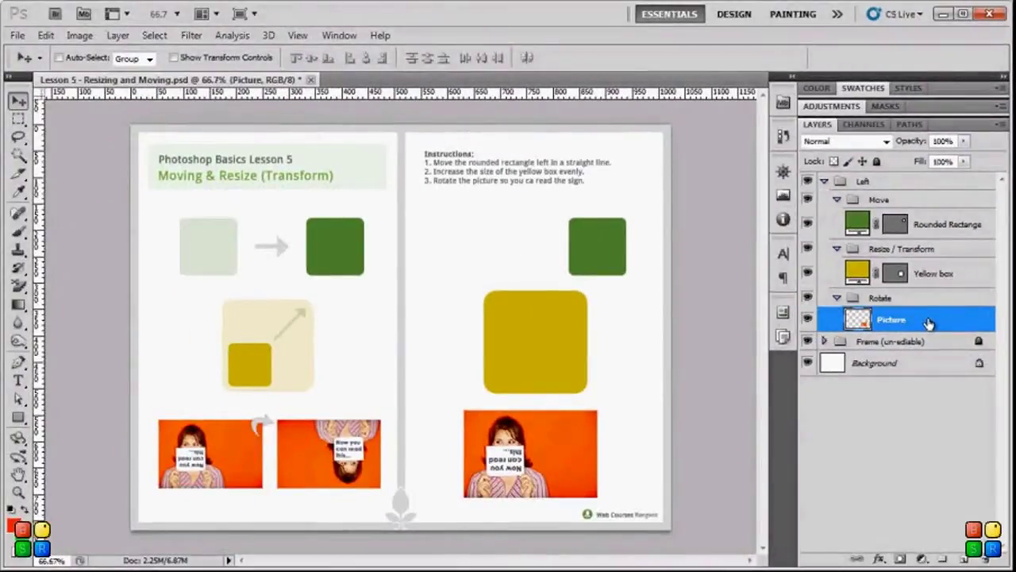
key(ctrl+t)
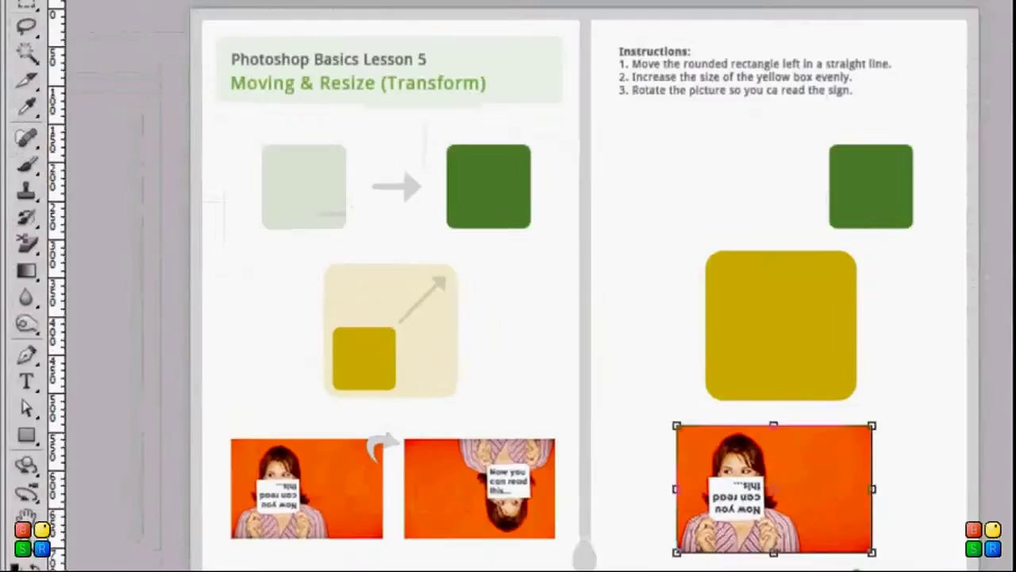
click(45, 34)
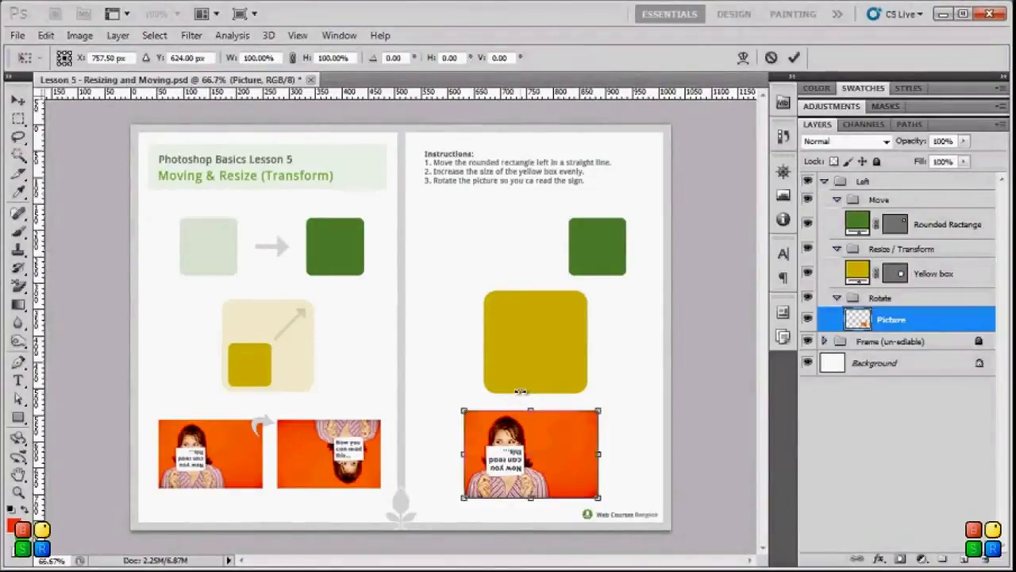
drag(520, 390, 650, 361)
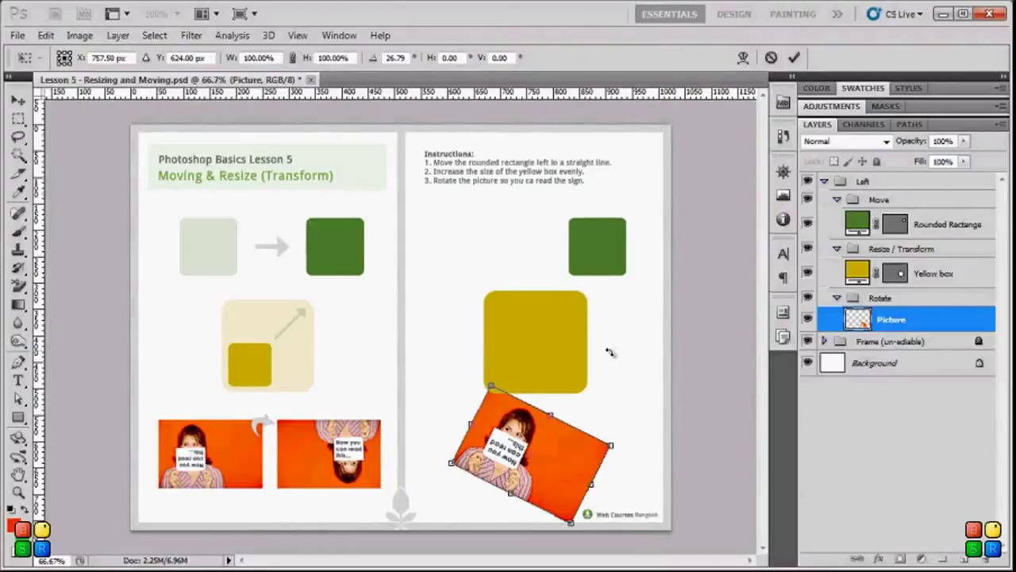
key(Return)
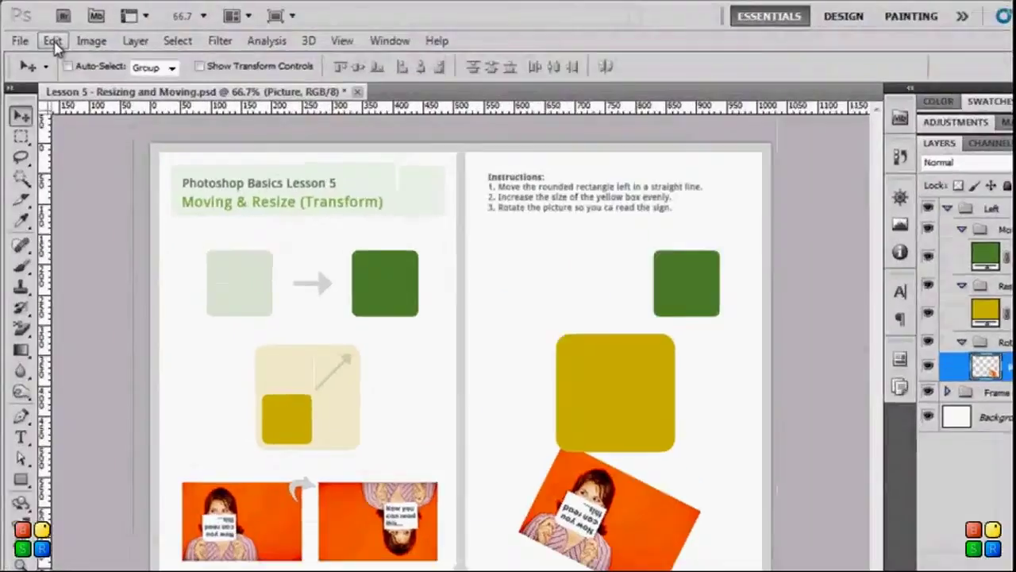
click(45, 35)
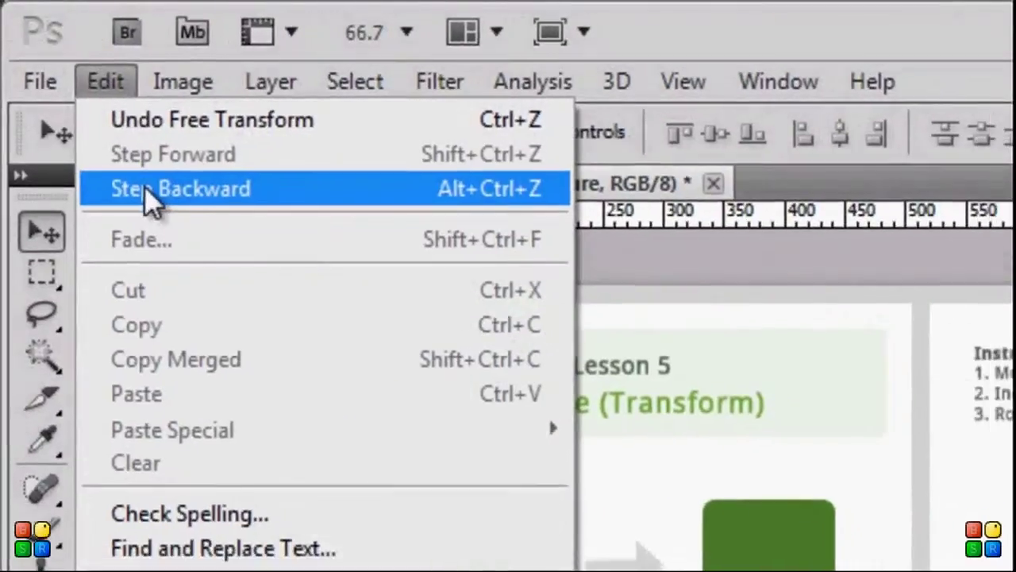
click(137, 175)
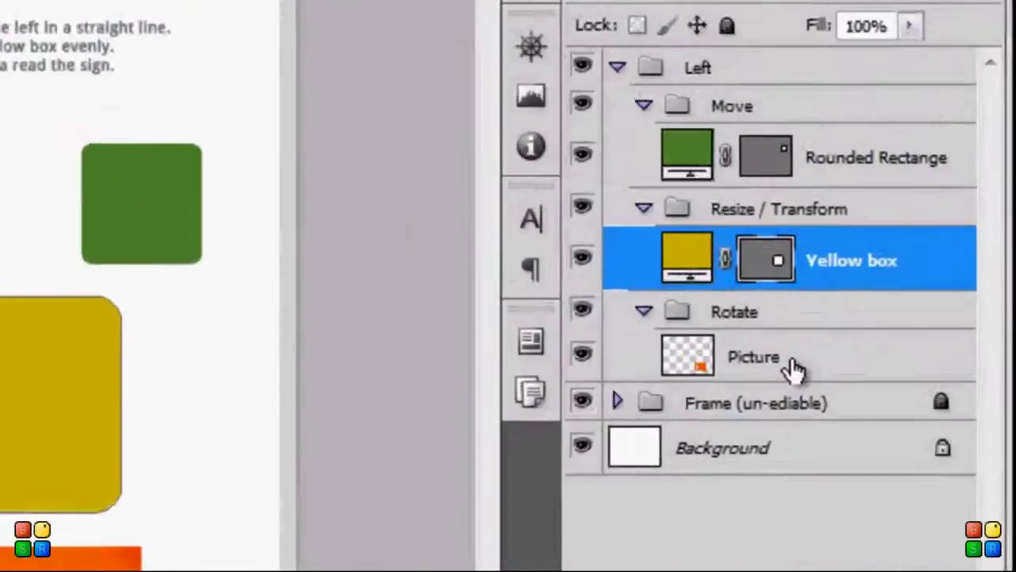
Rotate the Picture layer 180° with Free Transform so the sign reads upright, and apply the transformation.
click(906, 325)
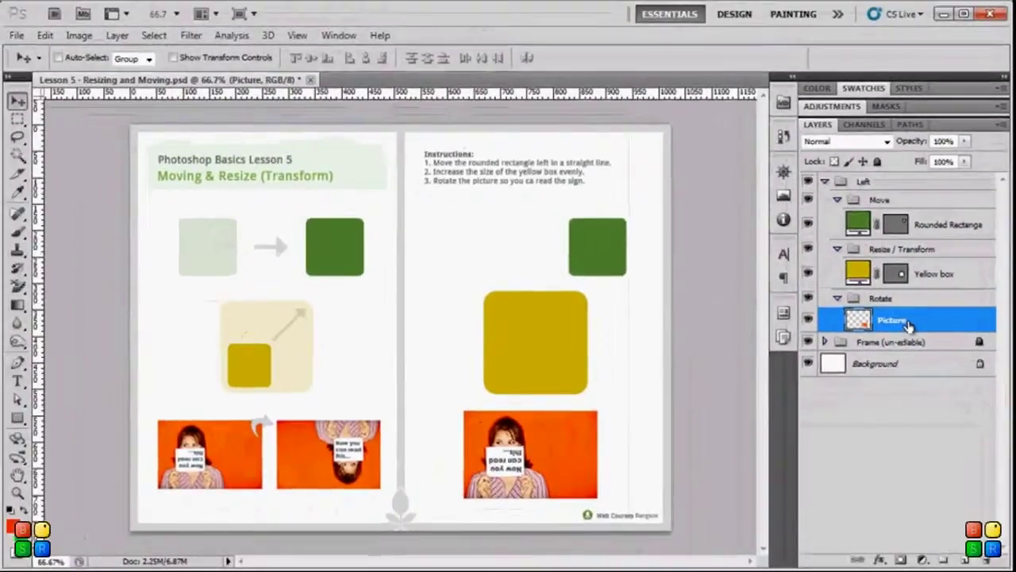
key(ctrl+t)
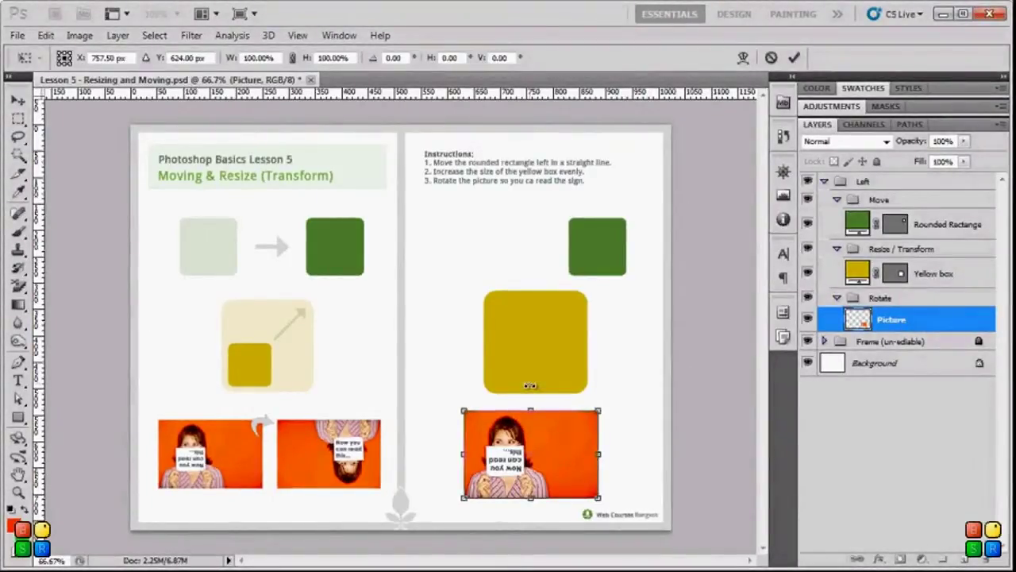
drag(531, 386, 531, 551)
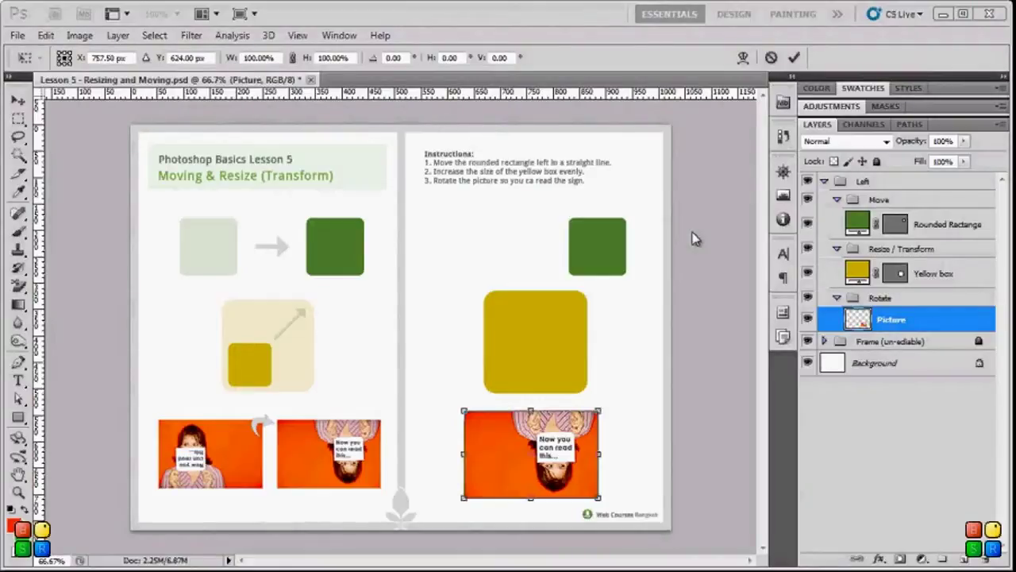
key(Return)
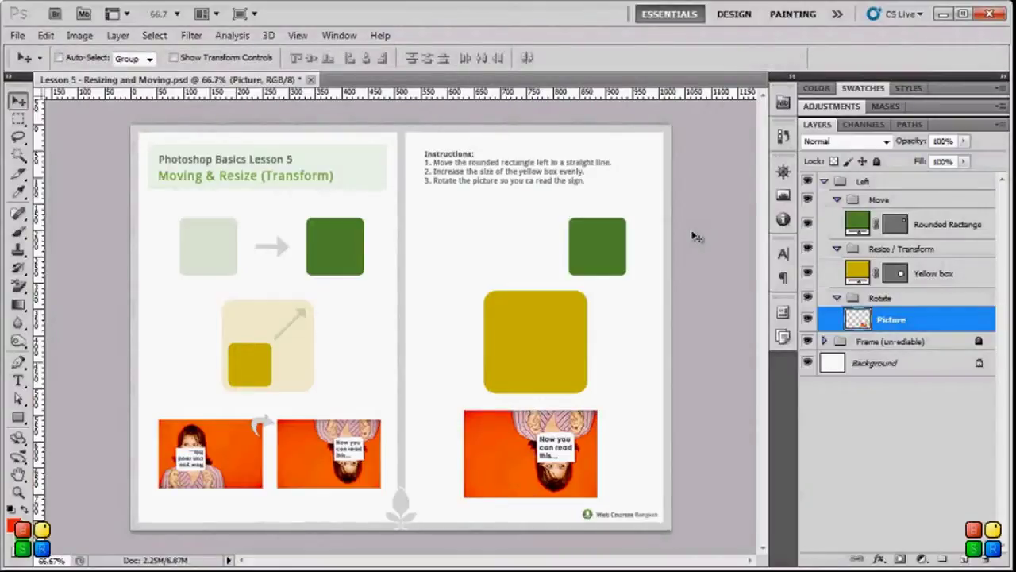